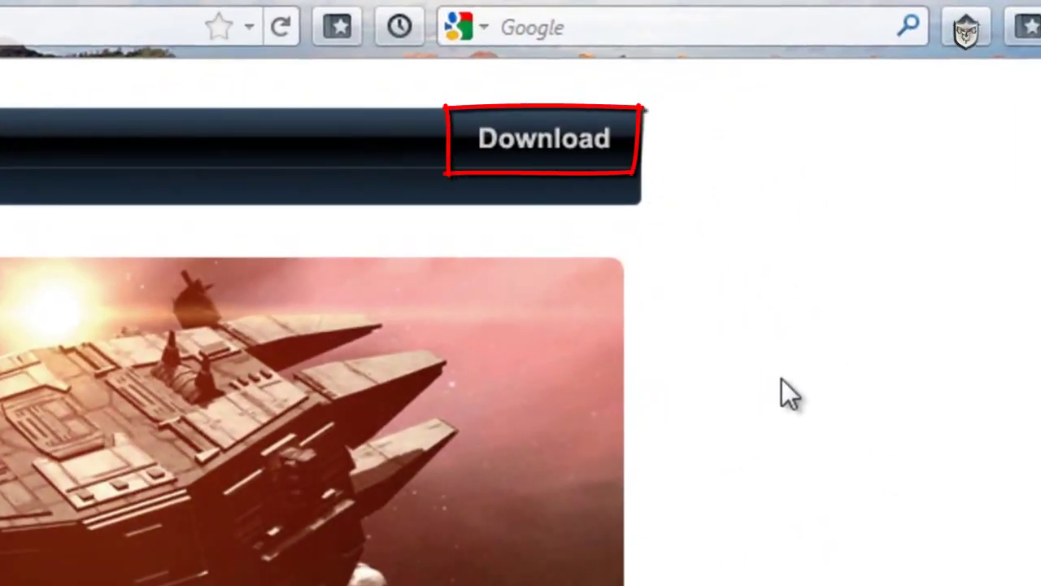
- Open the License Comparison from the Unity download page and examine the Unity, Unity Pro and Android Pro columns
{"action": "left_click", "coordinate": [526, 154]}
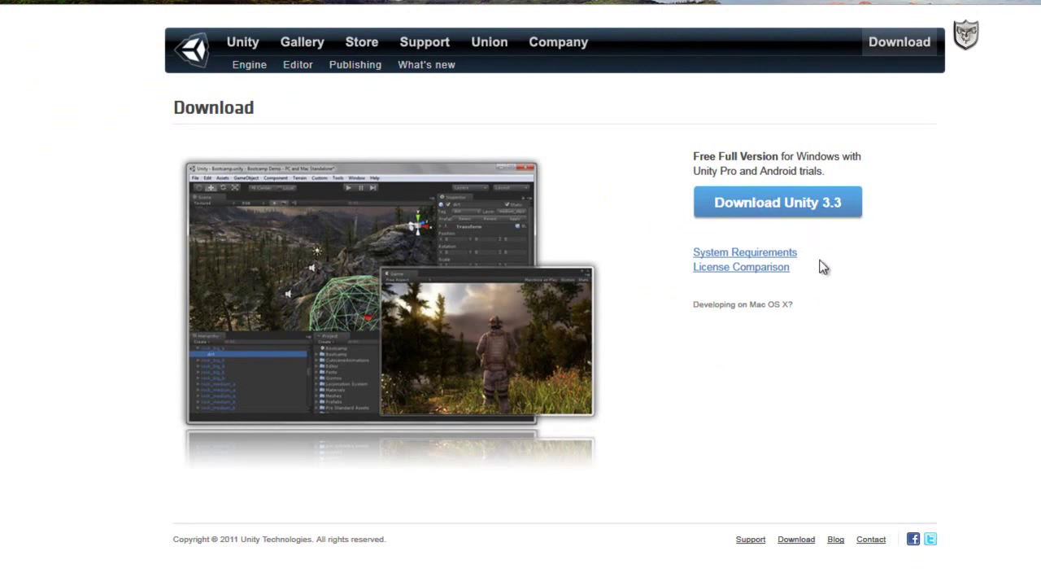
{"action": "left_click", "coordinate": [755, 270]}
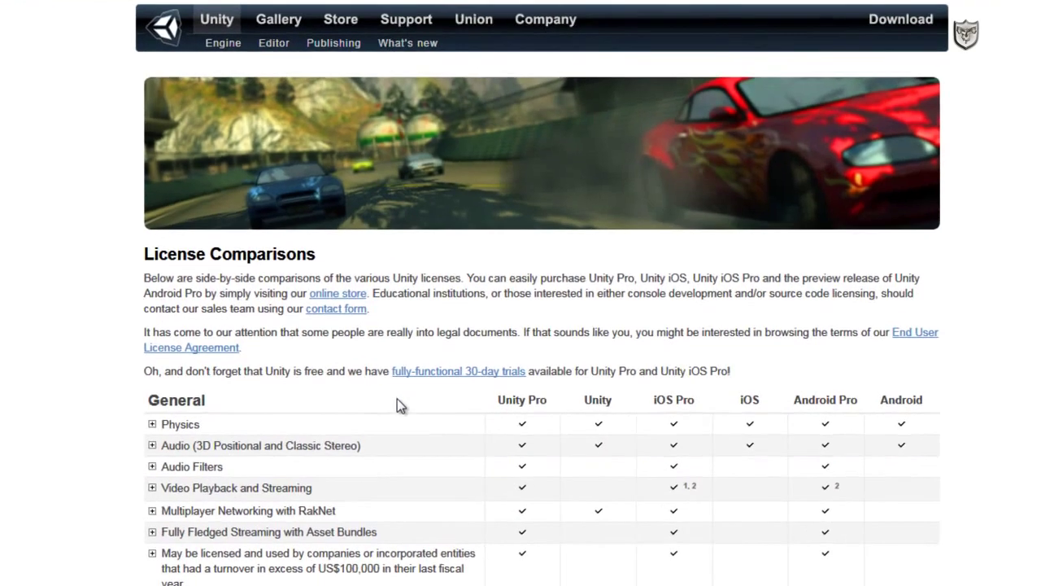
{"action": "scroll", "coordinate": [397, 402], "scroll_direction": "down", "scroll_amount": 3}
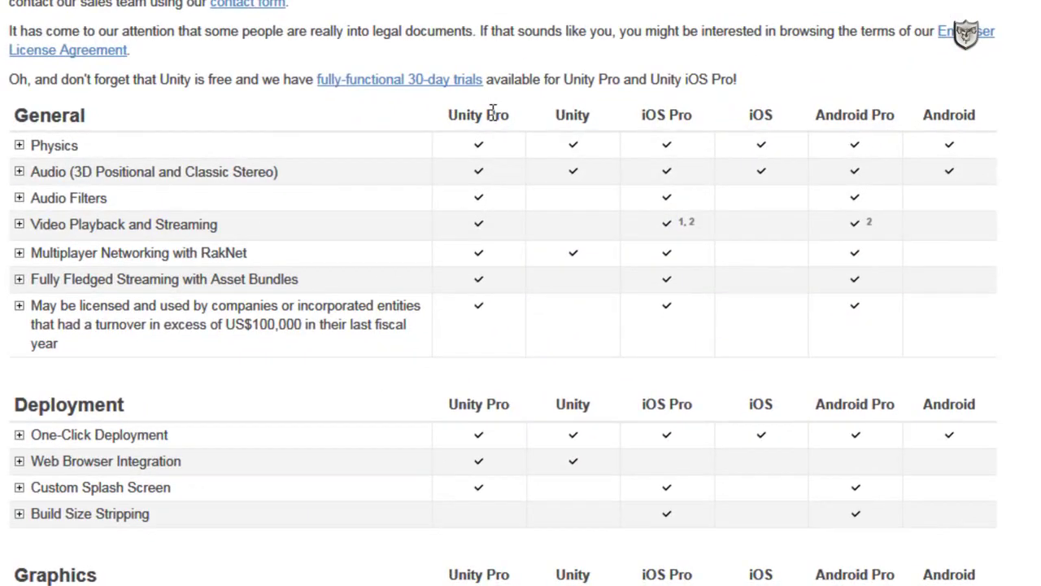
{"action": "double_click", "coordinate": [592, 119]}
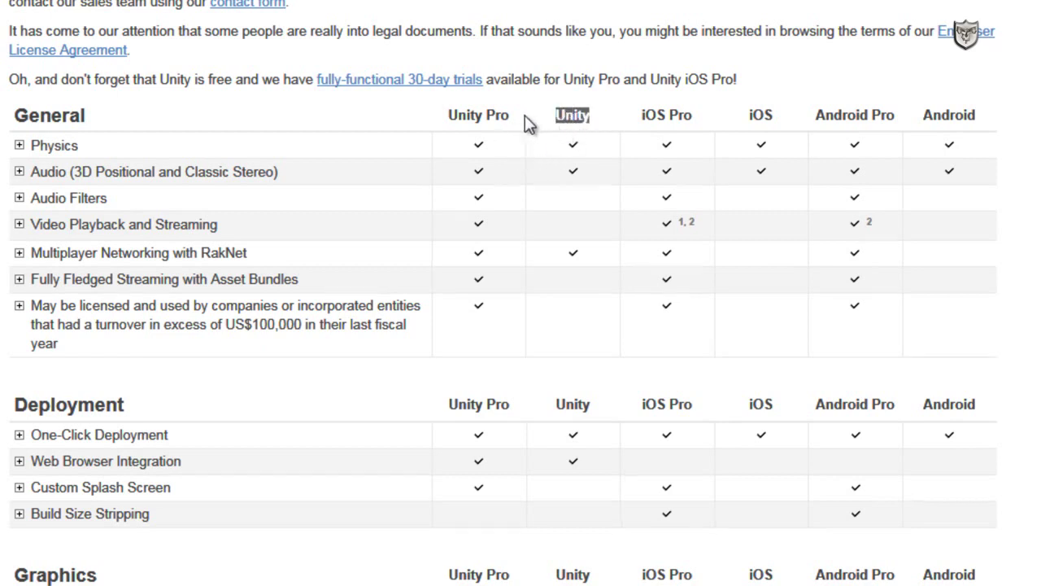
{"action": "left_click_drag", "start_coordinate": [524, 122], "coordinate": [446, 120]}
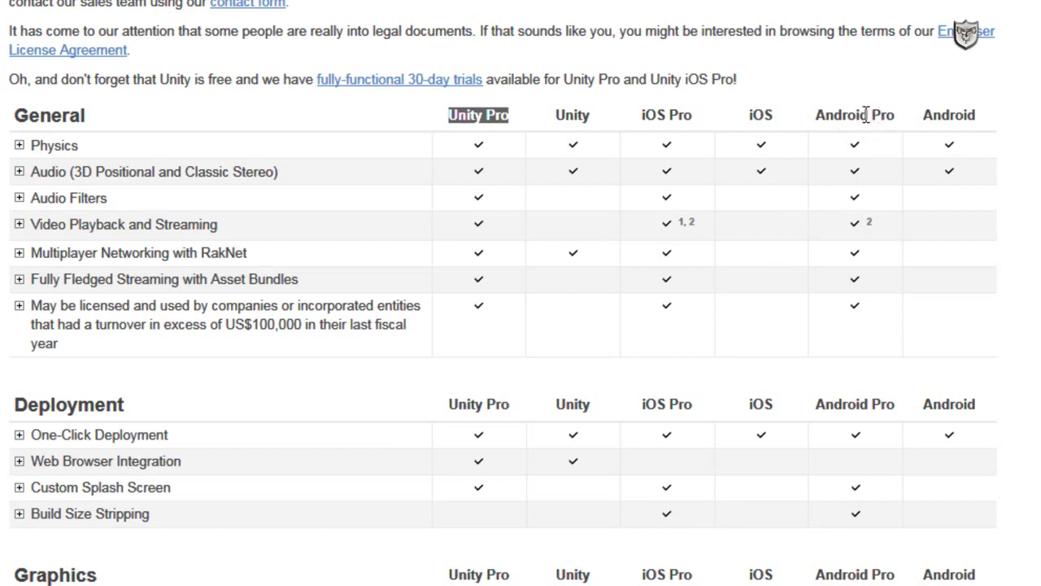
{"action": "left_click_drag", "start_coordinate": [862, 114], "coordinate": [834, 115]}
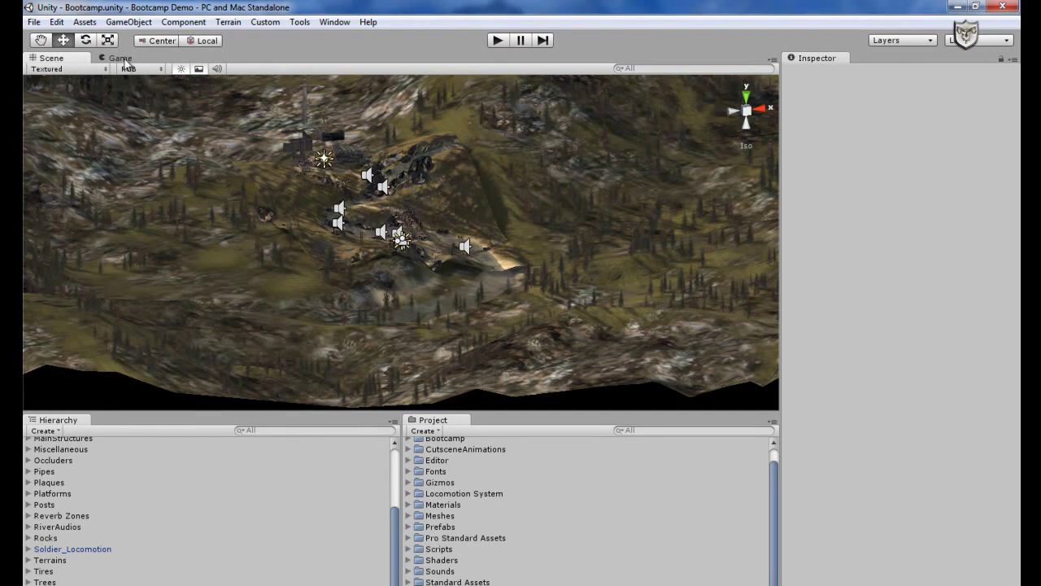
- Switch to the Unity editor, view the recently opened projects in the Open Project wizard, and close it without opening one
{"action": "left_click", "coordinate": [34, 23]}
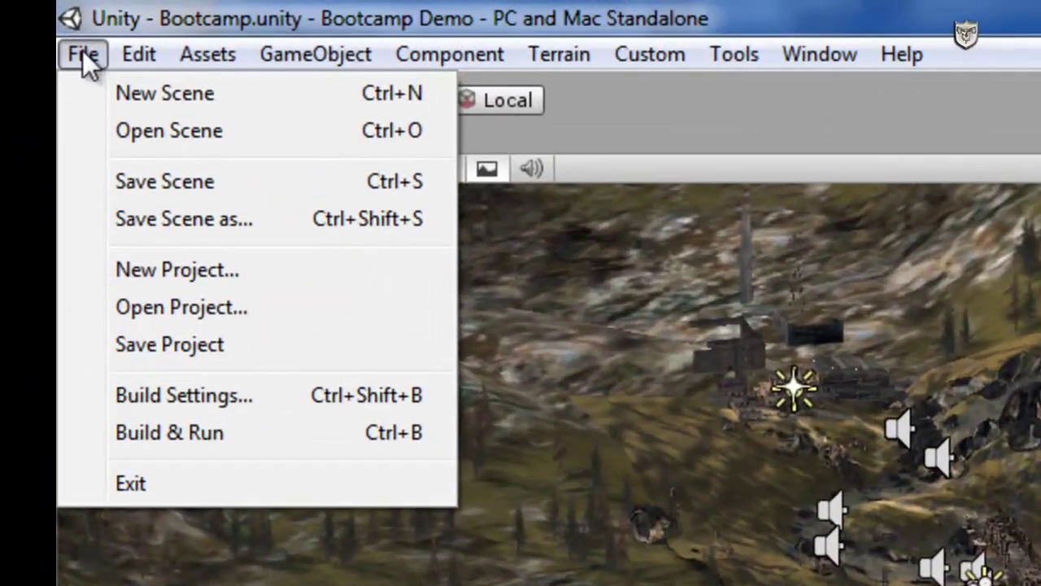
{"action": "left_click", "coordinate": [183, 308]}
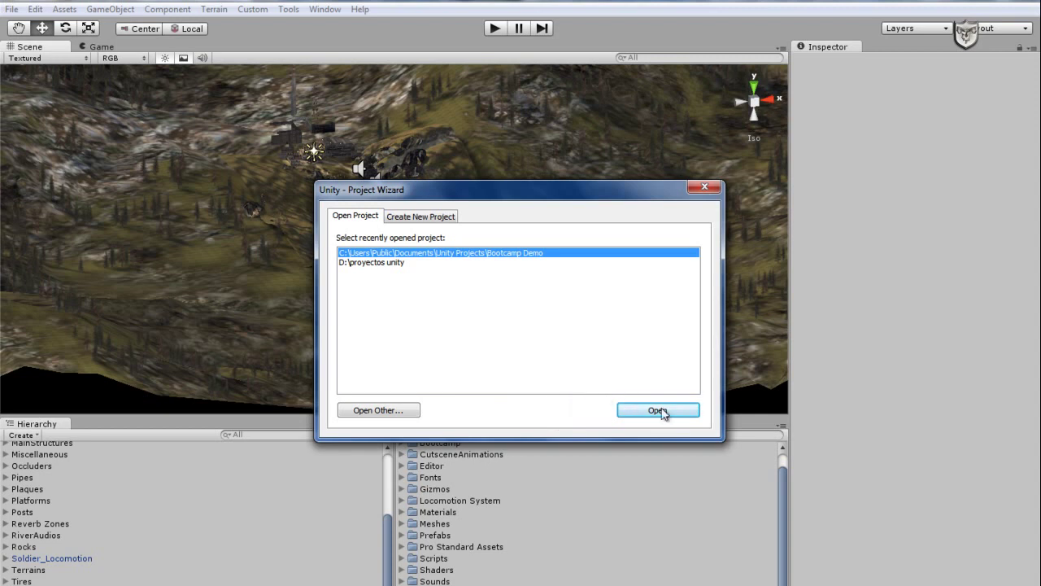
{"action": "left_click", "coordinate": [705, 187]}
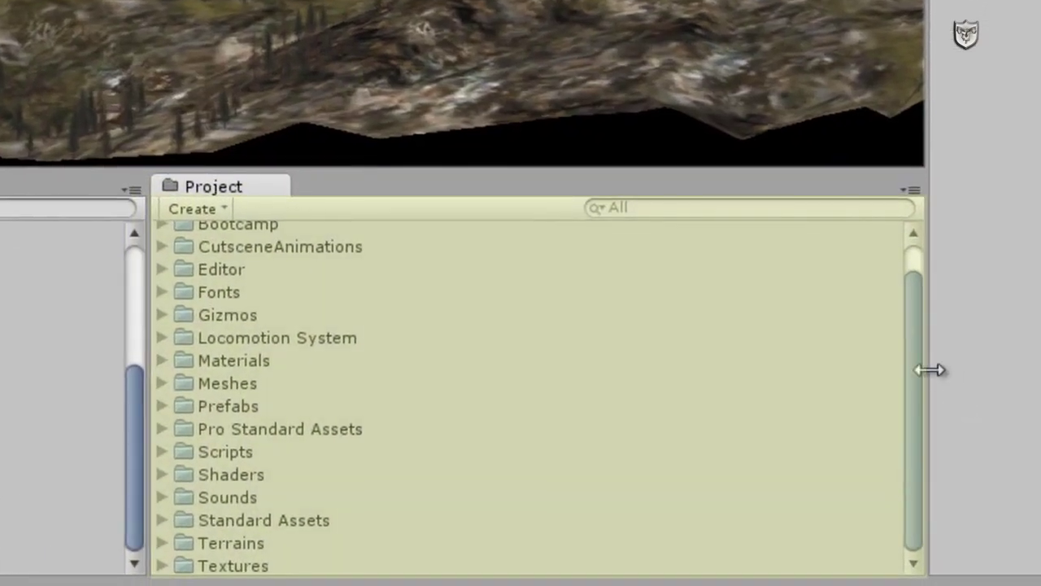
{"action": "left_click_drag", "start_coordinate": [915, 355], "coordinate": [916, 331]}
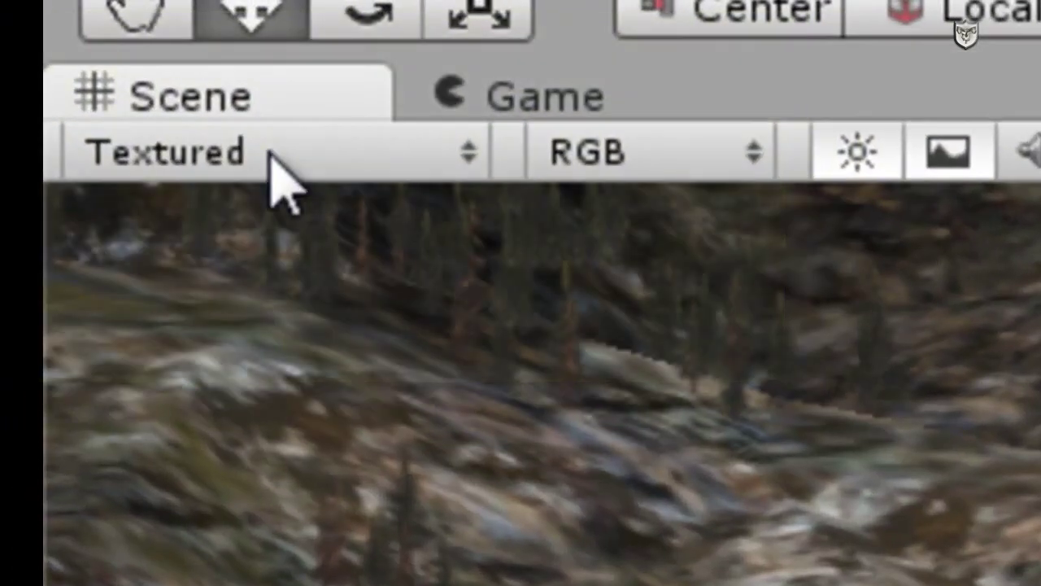
- Preview the scene in the Wireframe and Tex - Wire draw modes and return it to Textured
{"action": "left_click", "coordinate": [272, 155]}
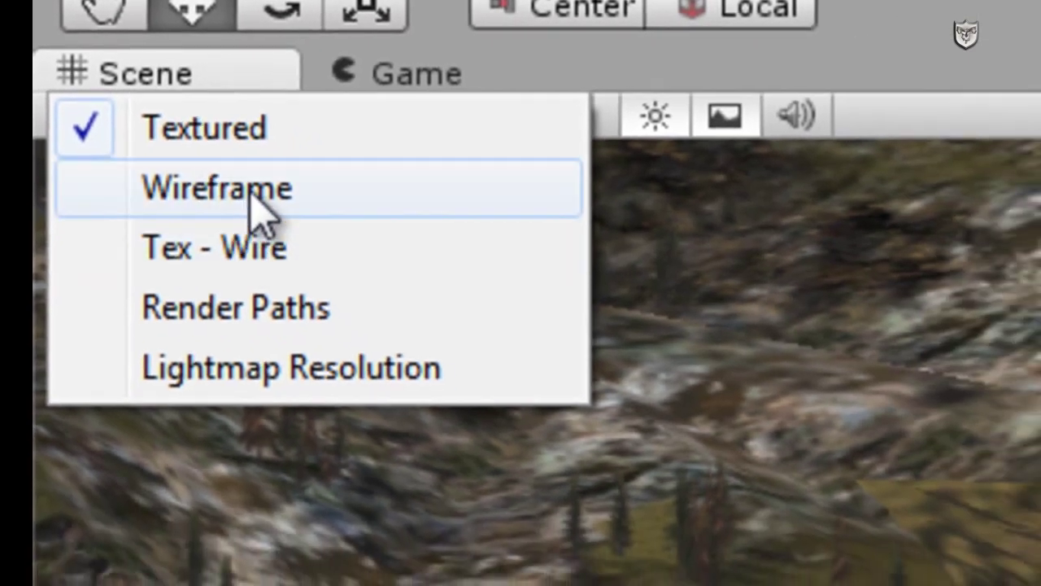
{"action": "left_click", "coordinate": [256, 204]}
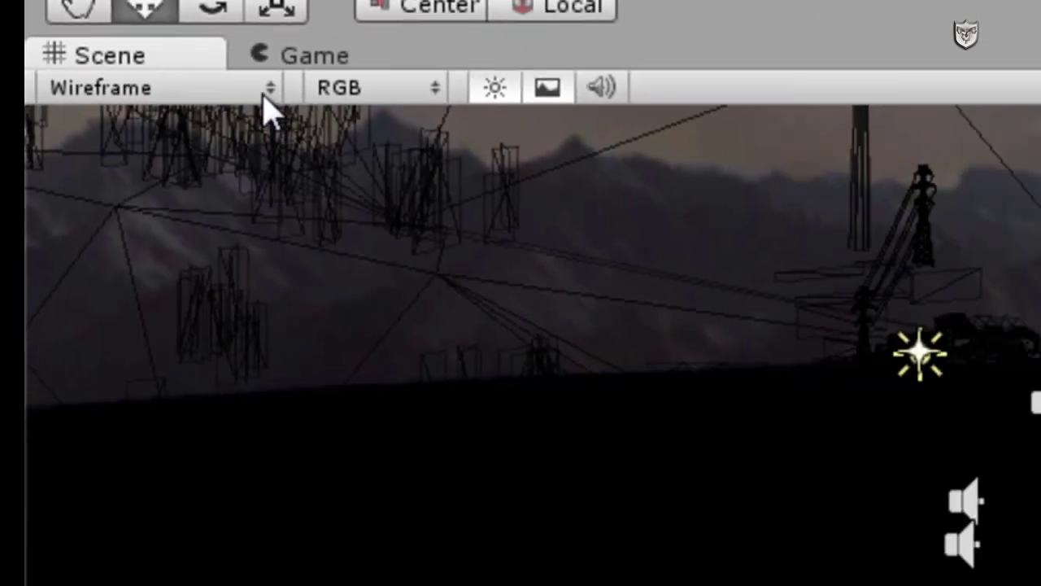
{"action": "left_click", "coordinate": [358, 123]}
{"action": "left_click", "coordinate": [98, 88]}
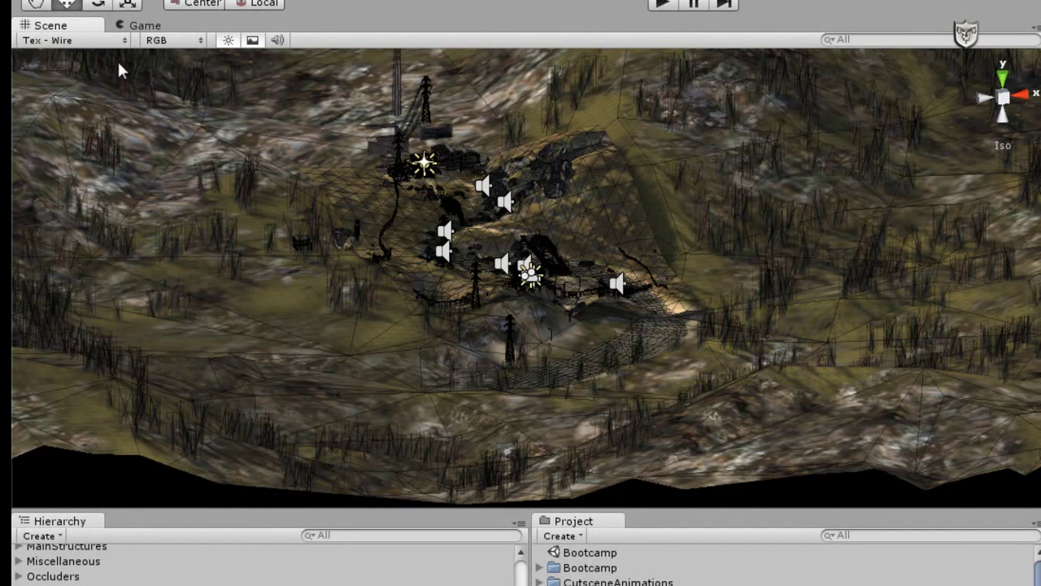
{"action": "left_click", "coordinate": [91, 47]}
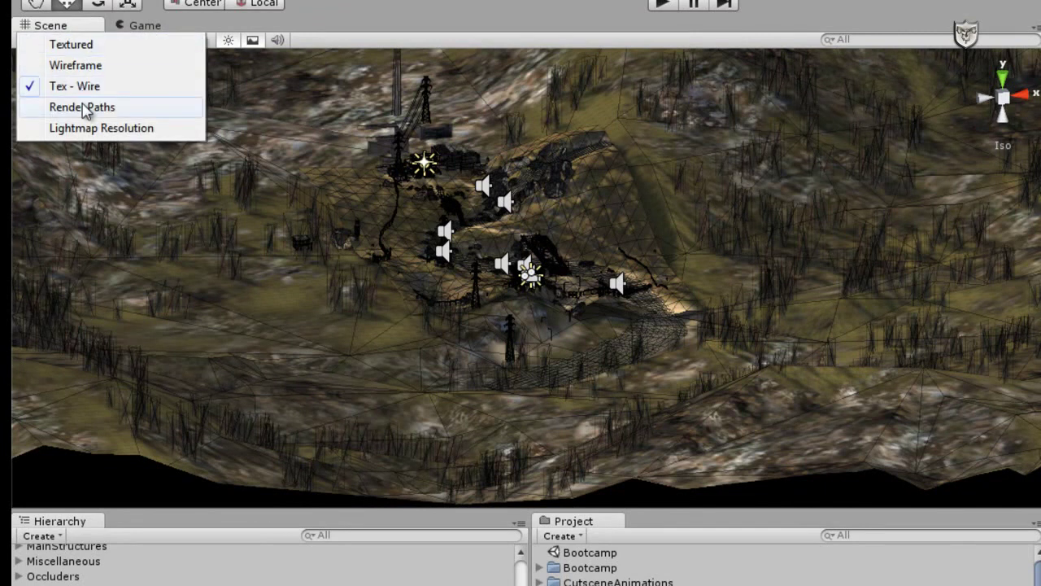
{"action": "left_click", "coordinate": [77, 45]}
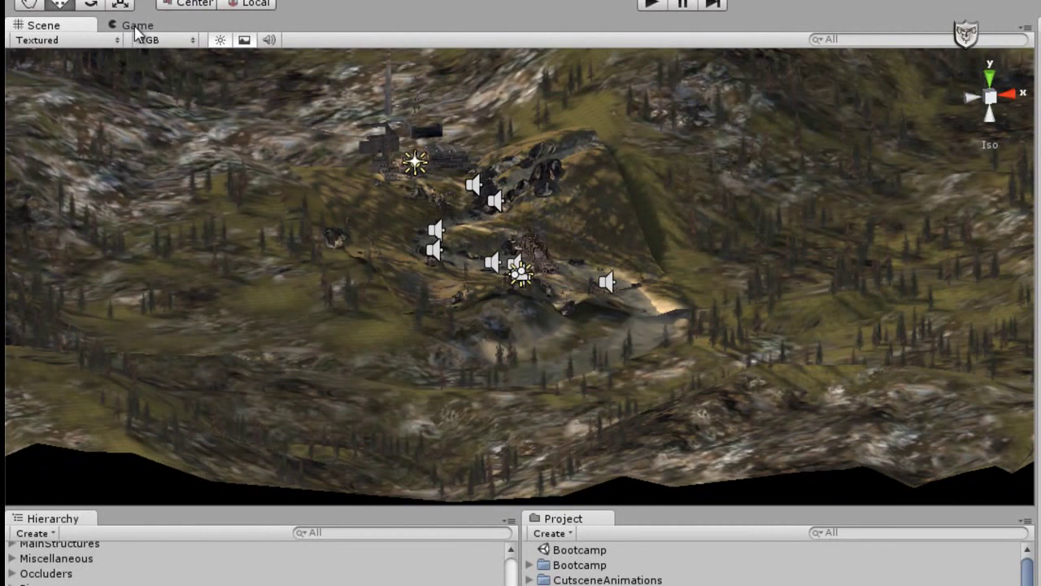
- Play the Bootcamp demo in the Game view, walk the soldier forward, and stop the game
{"action": "left_click", "coordinate": [137, 26]}
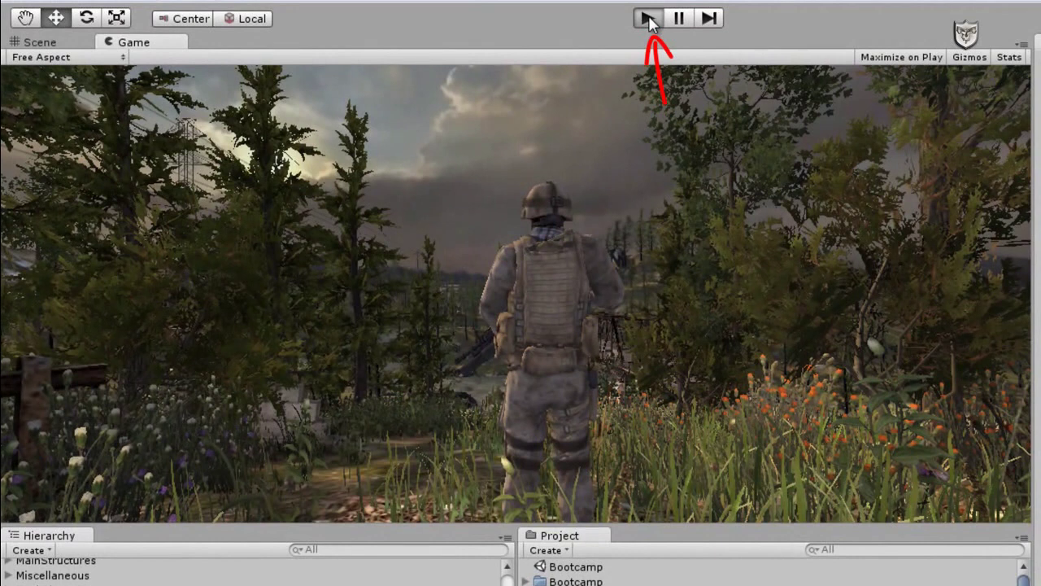
{"action": "left_click", "coordinate": [648, 17]}
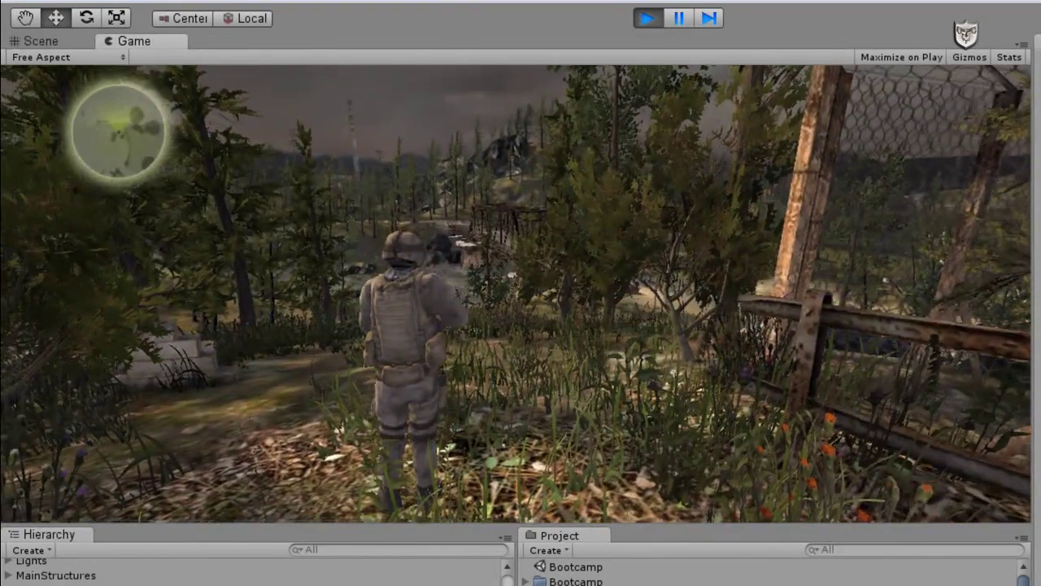
{"action": "key", "text": "w"}
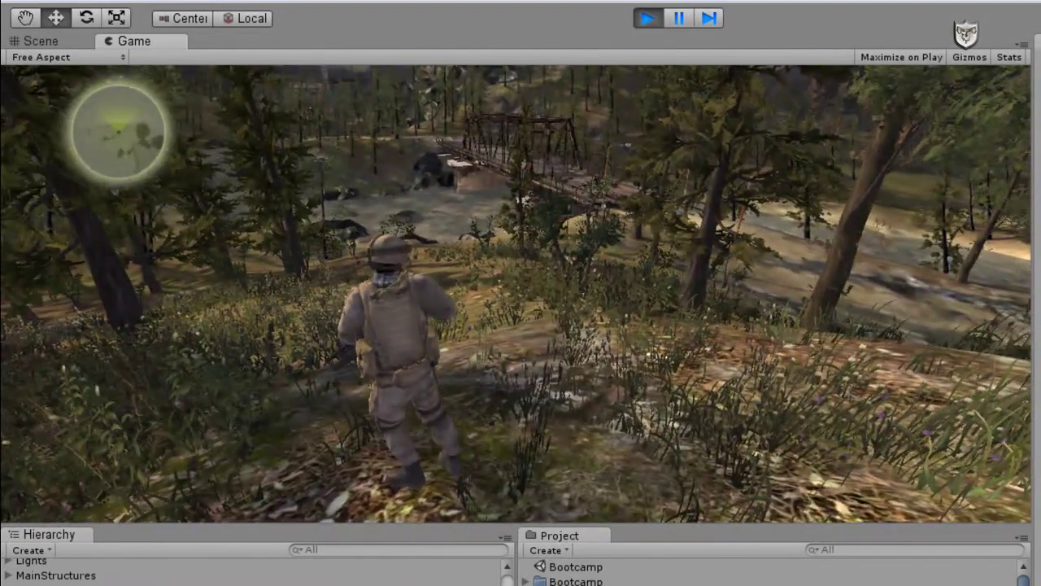
{"action": "key", "text": "Escape"}
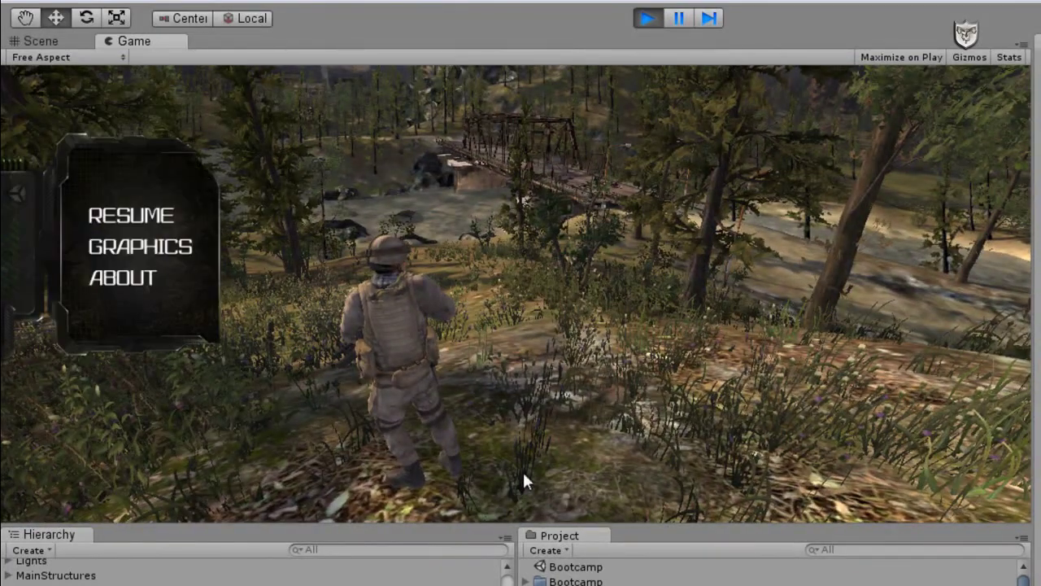
{"action": "left_click", "coordinate": [646, 21]}
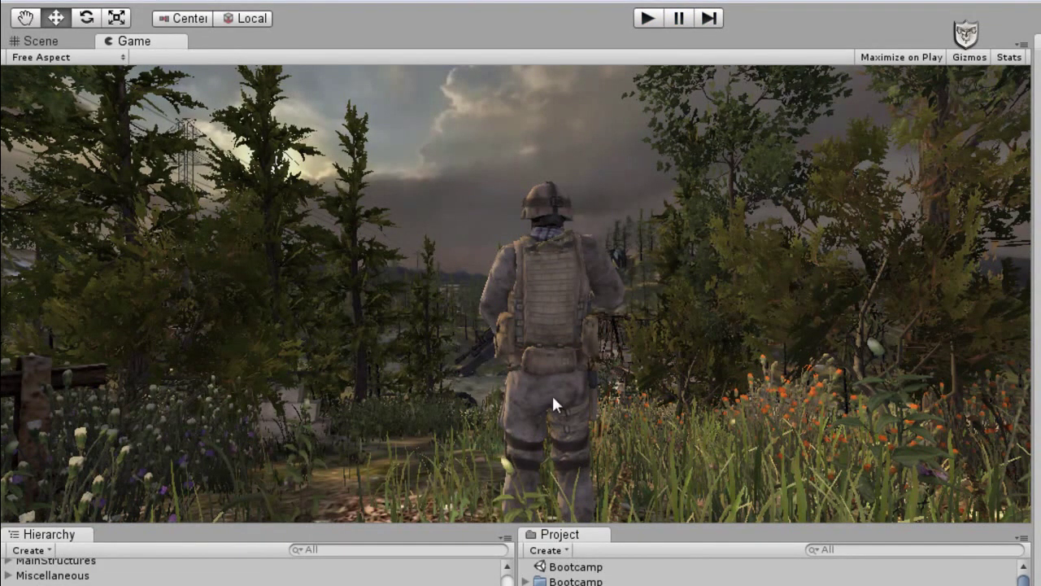
- Compare the Scene view with the Game view, ending on the Game view
{"action": "left_click", "coordinate": [49, 43]}
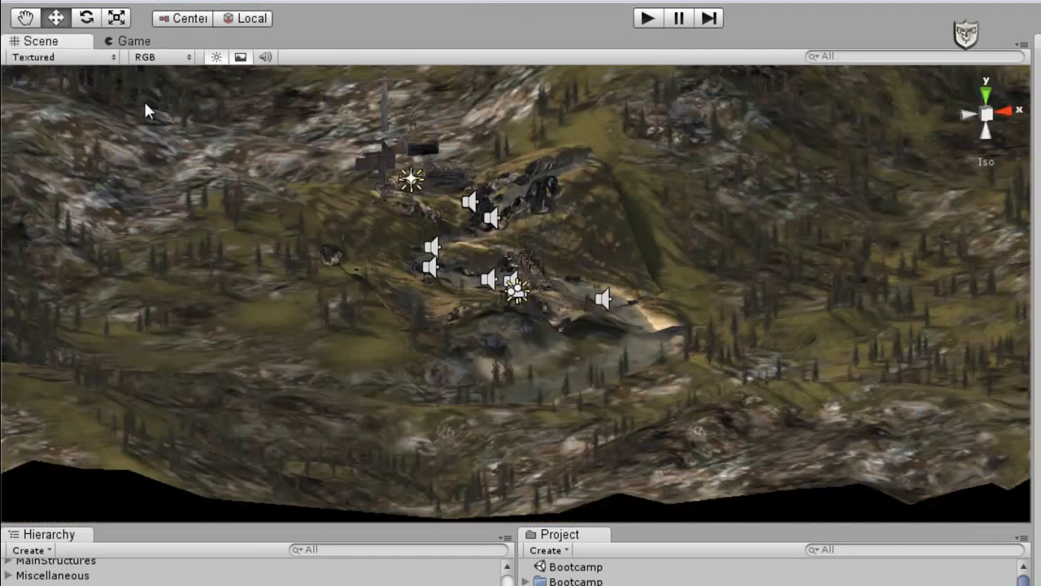
{"action": "left_click", "coordinate": [140, 41]}
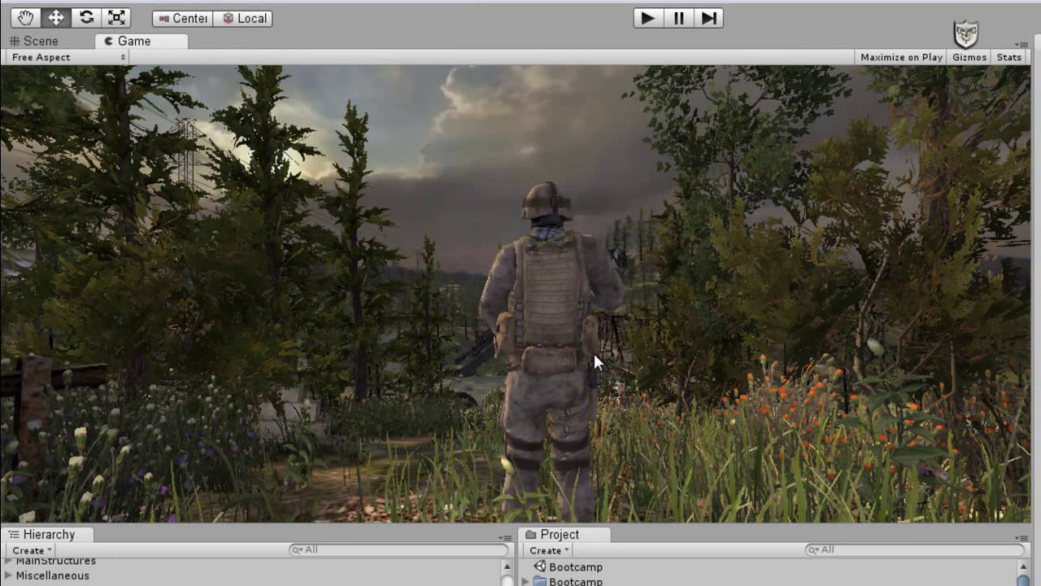
{"action": "key", "text": "space"}
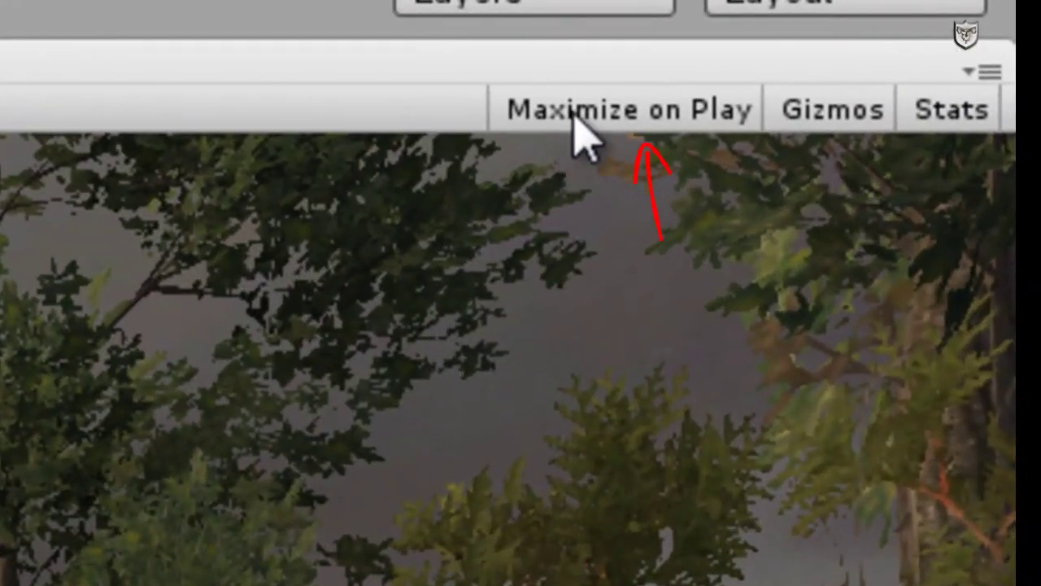
- Enable Maximize on Play, run the game maximized, and stop it
{"action": "left_click", "coordinate": [577, 112]}
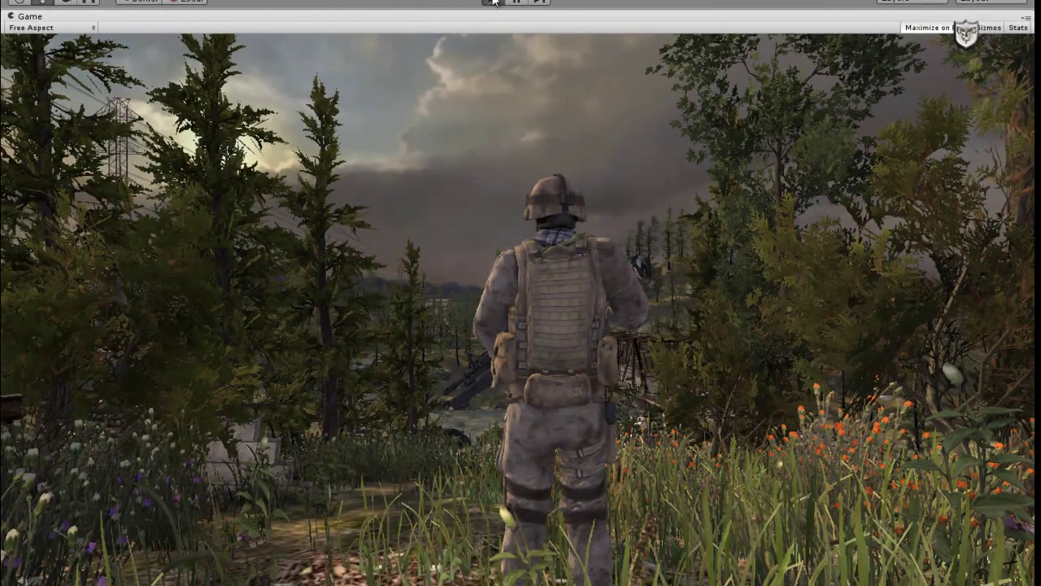
{"action": "left_click", "coordinate": [493, 3]}
{"action": "key", "text": "ctrl+p"}
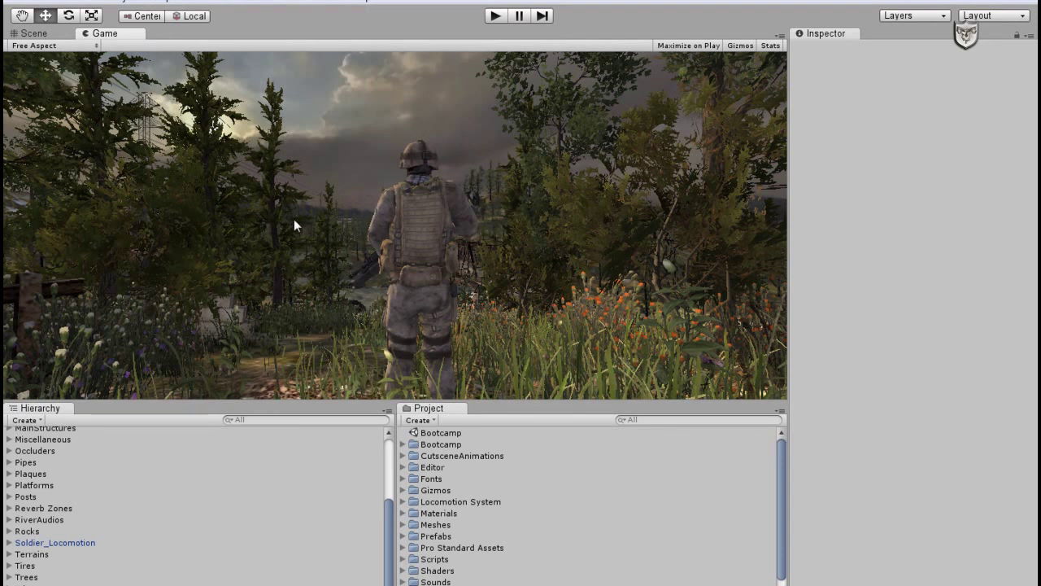
- Select the first platform_medium_b object under Platforms and pan across the terrain in the Scene view with the Hand tool
{"action": "left_click", "coordinate": [9, 486]}
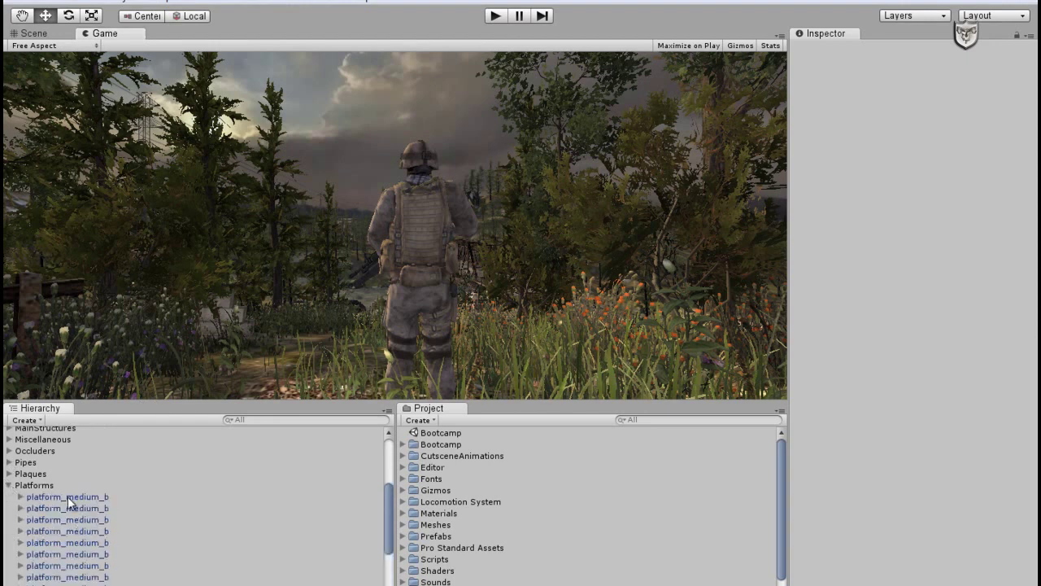
{"action": "left_click", "coordinate": [78, 495]}
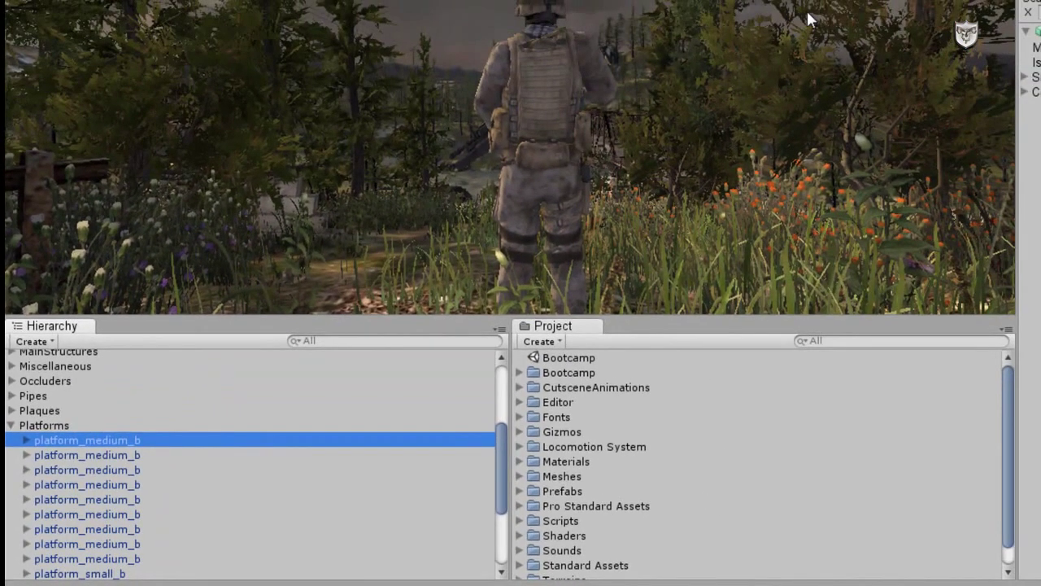
{"action": "key", "text": "ctrl+1"}
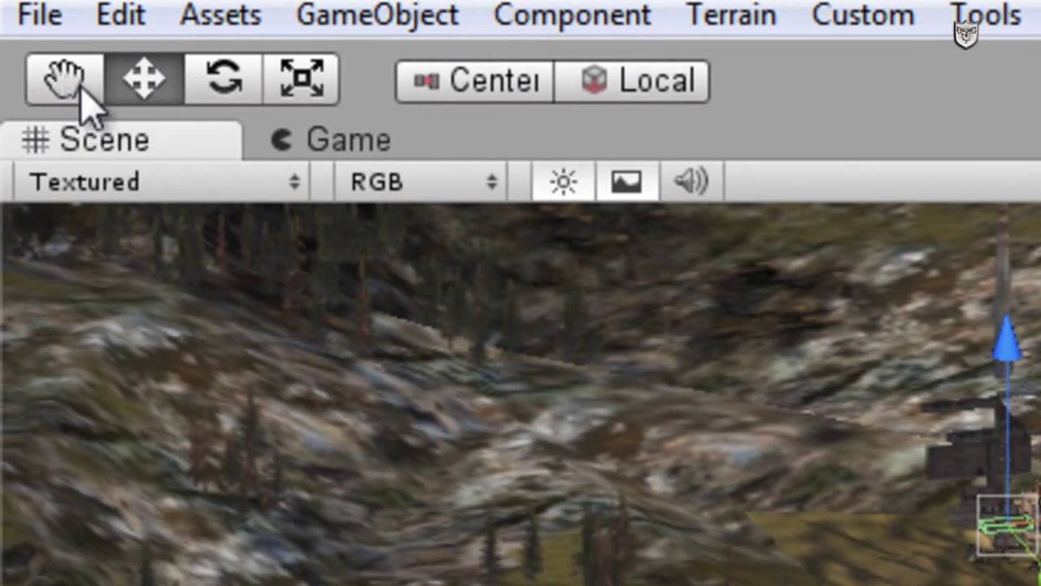
{"action": "left_click", "coordinate": [65, 80]}
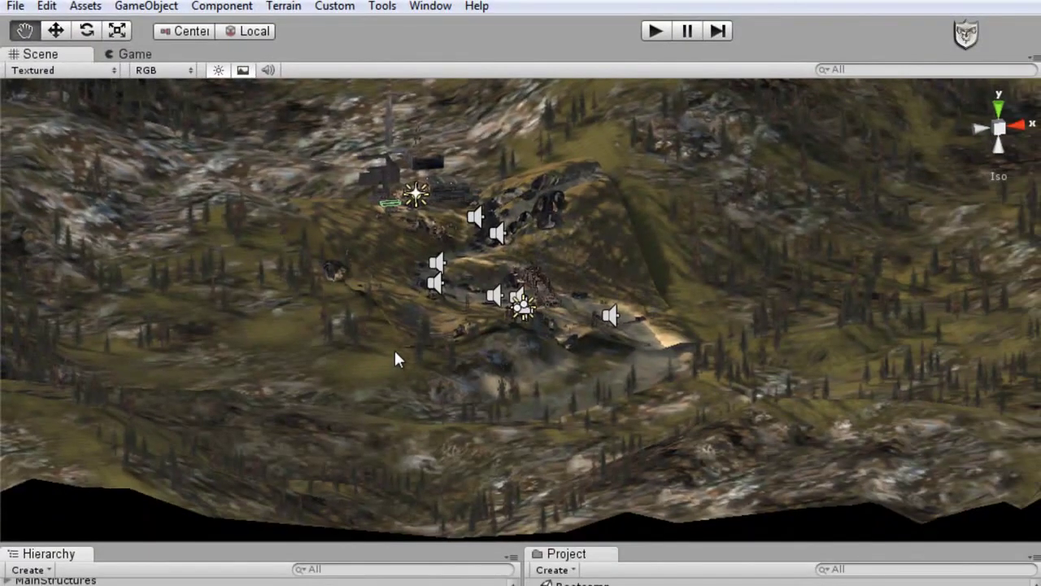
{"action": "left_click_drag", "start_coordinate": [395, 360], "coordinate": [460, 347]}
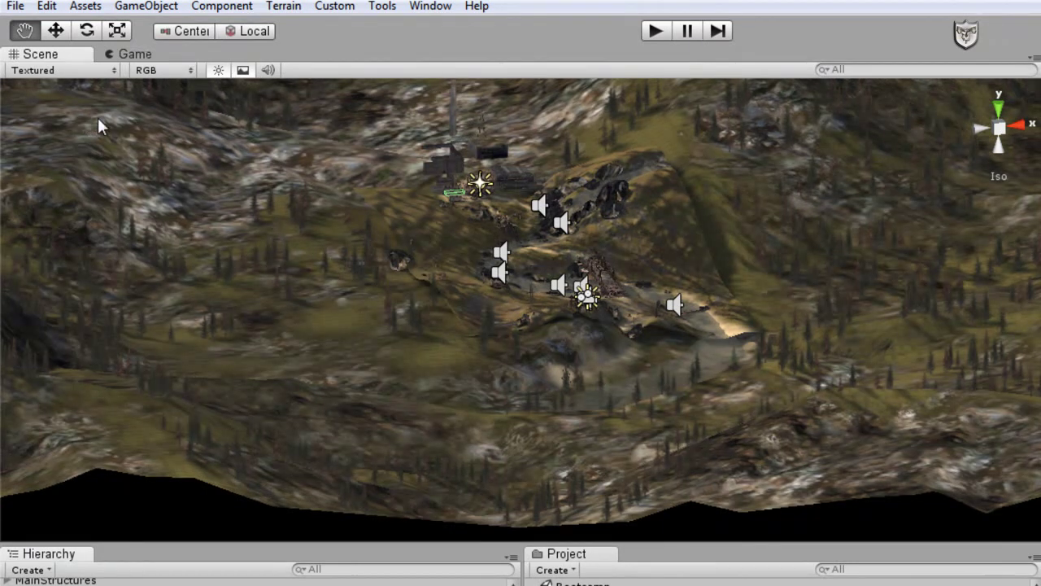
- Select an audio source and the tower structure with the Move tool, and switch the structure's handles to Rotate and Scale
{"action": "left_click", "coordinate": [55, 33]}
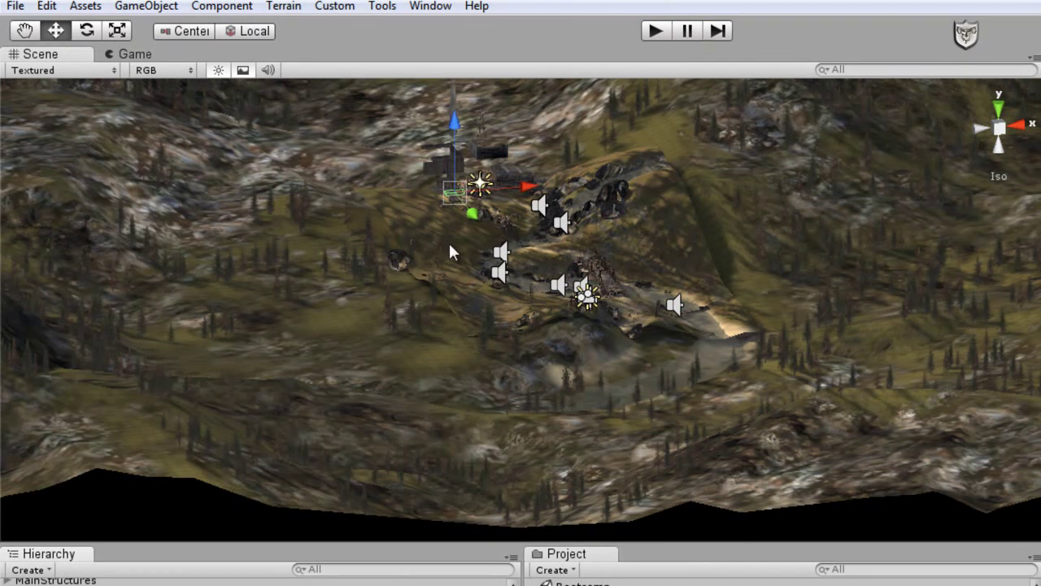
{"action": "left_click", "coordinate": [560, 286]}
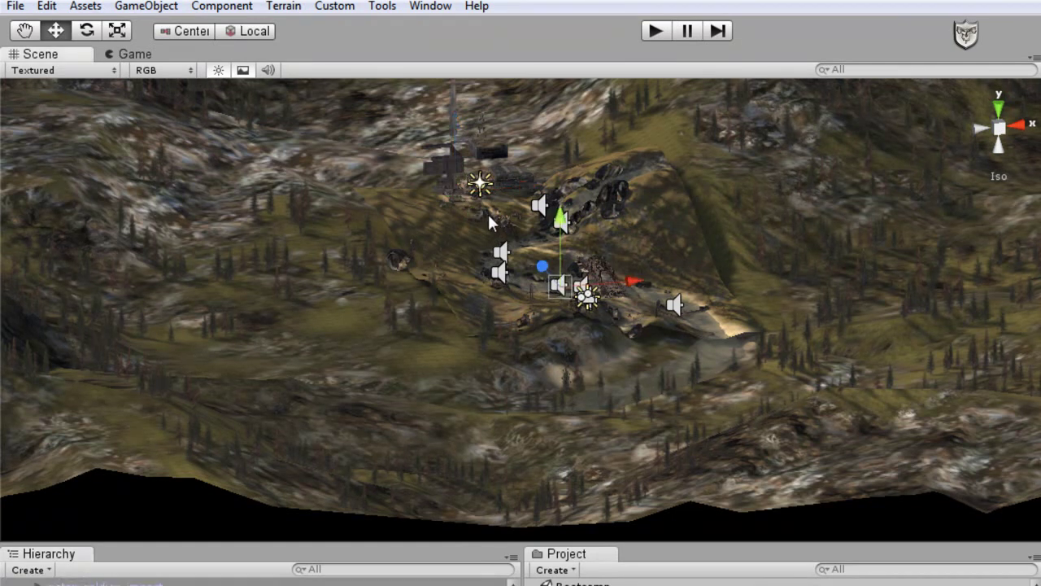
{"action": "left_click", "coordinate": [442, 170]}
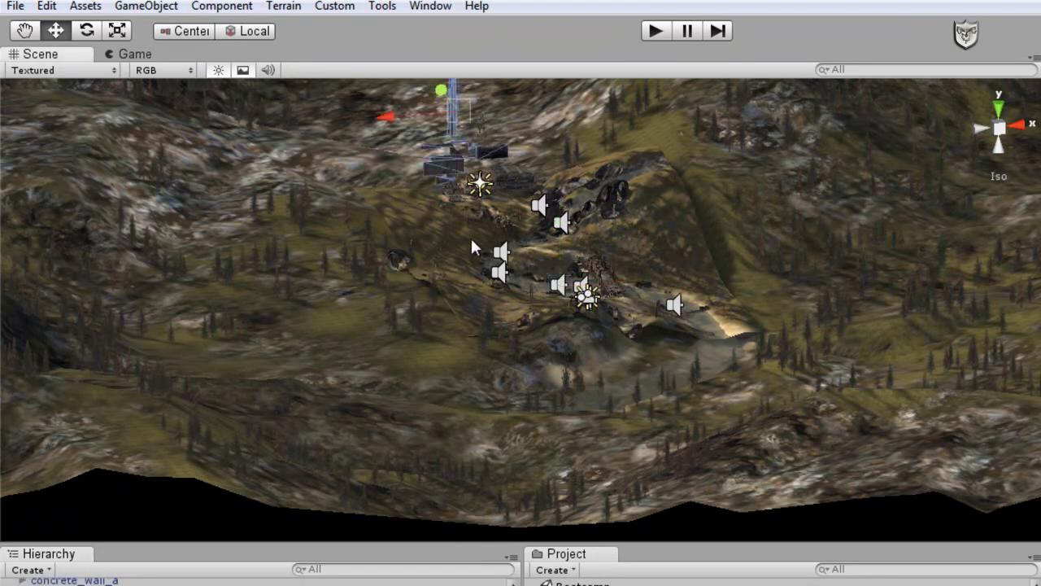
{"action": "left_click", "coordinate": [87, 33]}
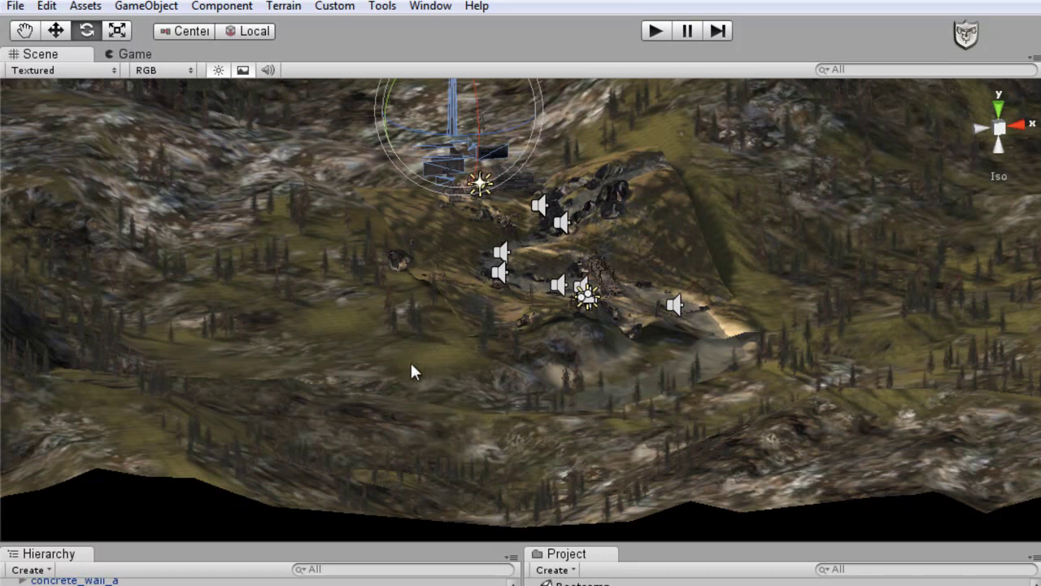
{"action": "left_click", "coordinate": [118, 31]}
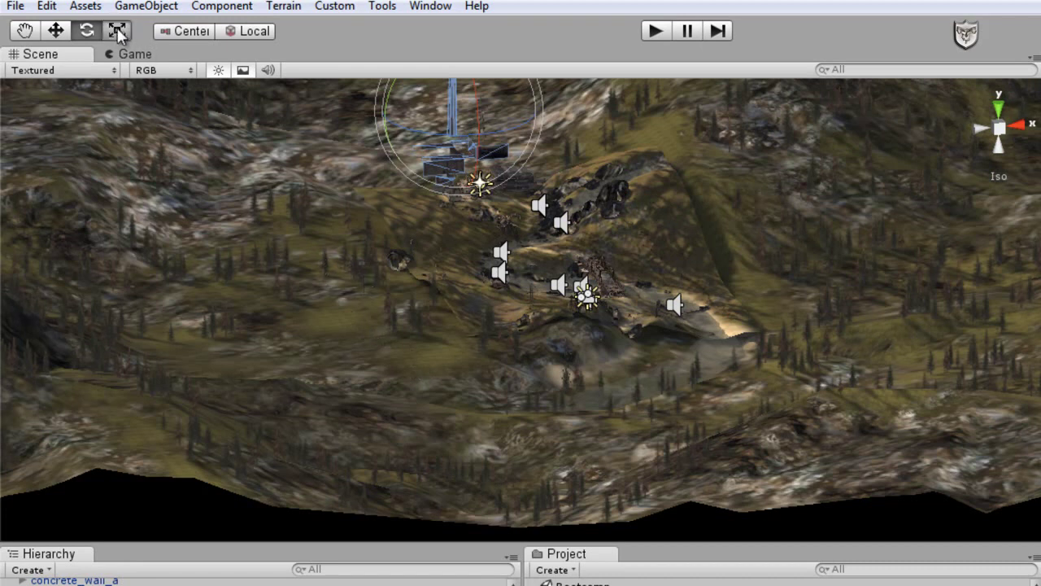
- Review the Layers and Layout options, including the 2 by 3, 4 Split, Tall and Wide layouts
{"action": "left_click", "coordinate": [88, 32]}
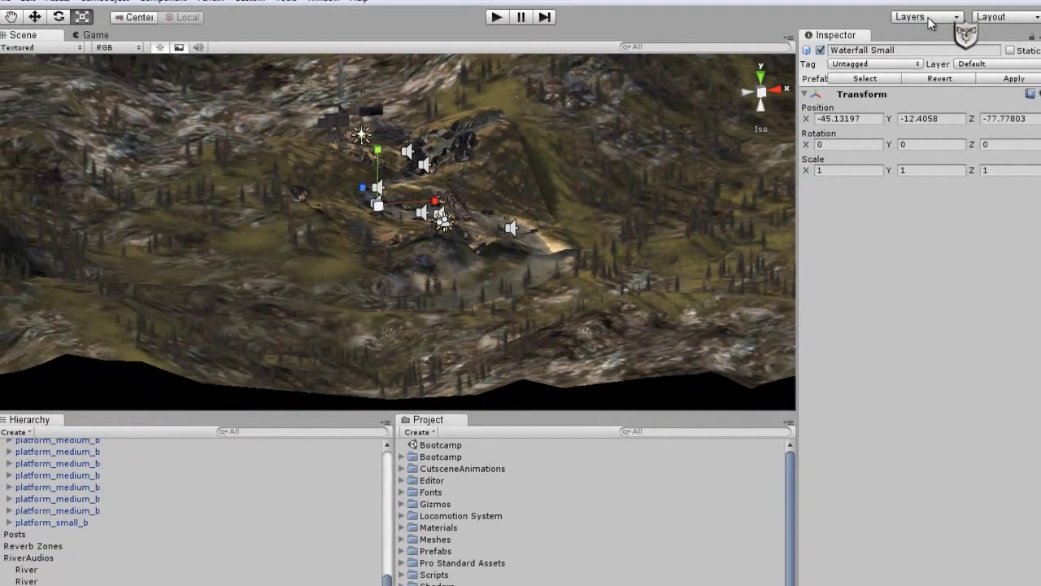
{"action": "left_click", "coordinate": [930, 18]}
{"action": "left_click", "coordinate": [953, 18]}
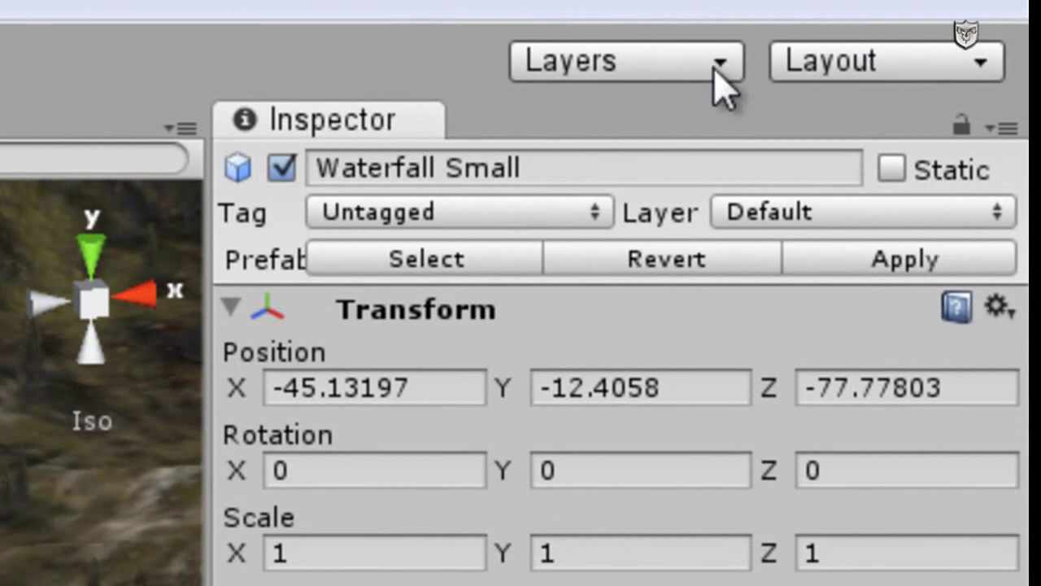
{"action": "left_click", "coordinate": [889, 65]}
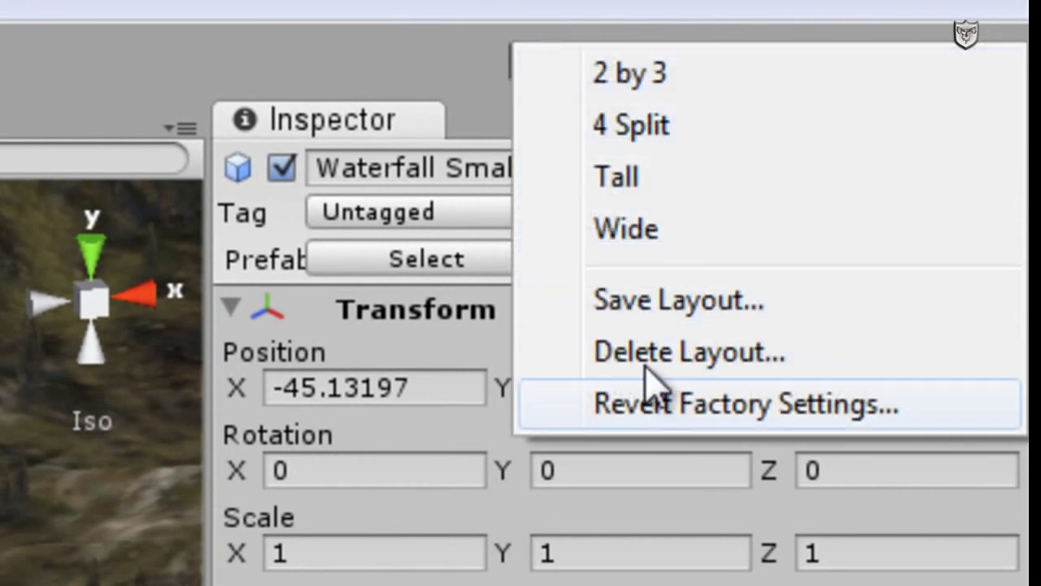
{"action": "left_click", "coordinate": [103, 207]}
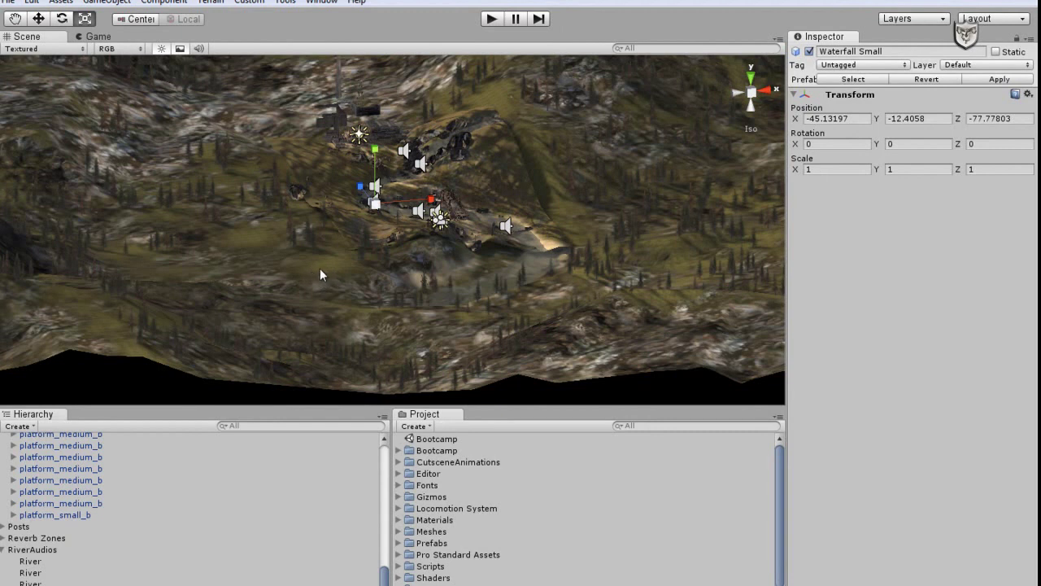
- Orbit the Scene view, select mesh_terrain, and zoom in and out over the terrain
{"action": "left_click_drag", "start_coordinate": [322, 266], "coordinate": [464, 301], "text": "alt"}
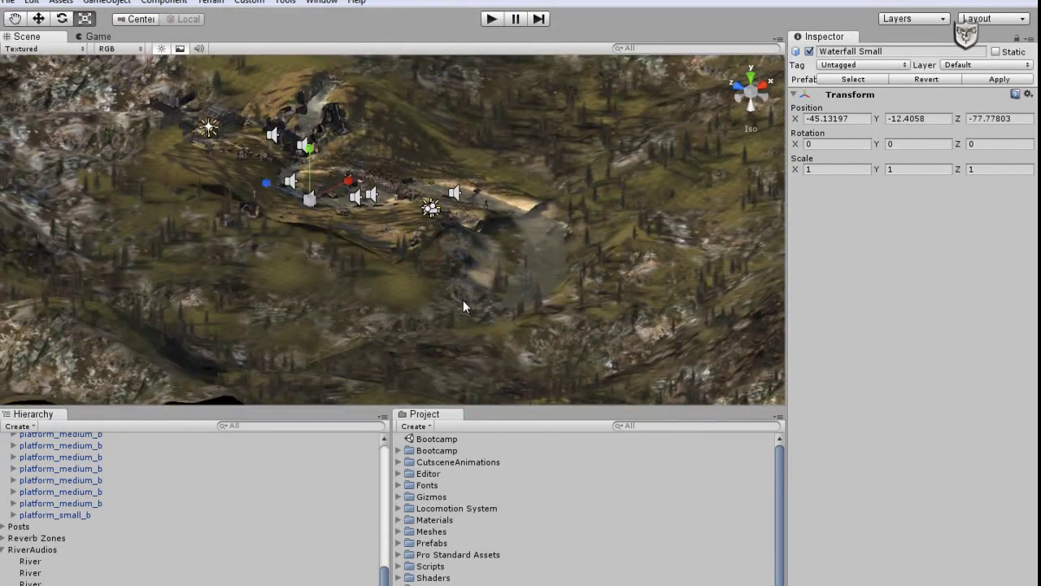
{"action": "left_click", "coordinate": [351, 297]}
{"action": "scroll", "coordinate": [351, 292], "scroll_direction": "up", "scroll_amount": 5}
{"action": "scroll", "coordinate": [352, 292], "scroll_direction": "up", "scroll_amount": 3}
{"action": "scroll", "coordinate": [352, 292], "scroll_direction": "down", "scroll_amount": 10}
{"action": "scroll", "coordinate": [351, 292], "scroll_direction": "up", "scroll_amount": 4}
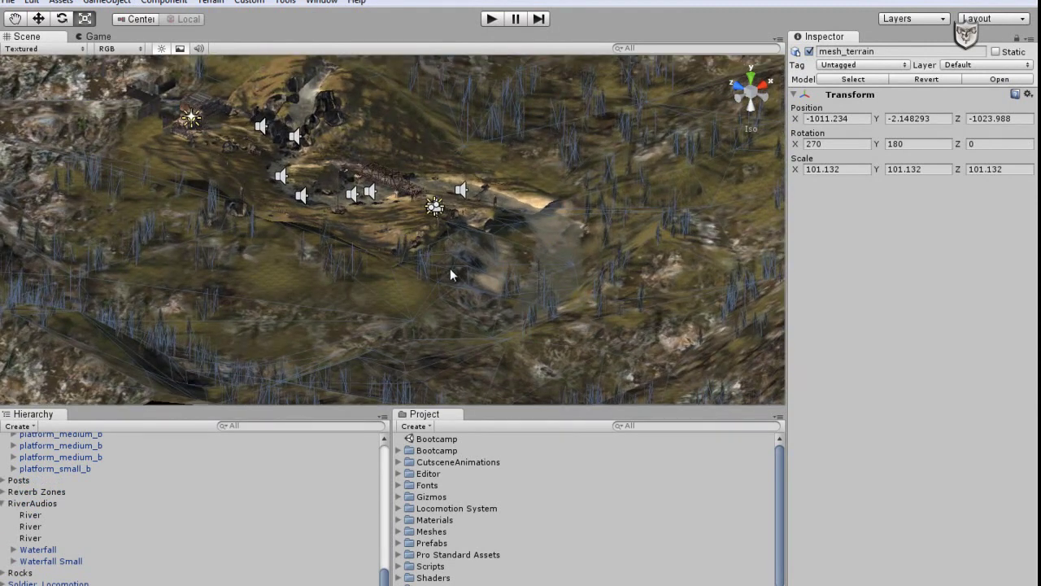
- Alternate the selection between the River audio source and a rock_big_a object to compare their properties
{"action": "left_click", "coordinate": [371, 193]}
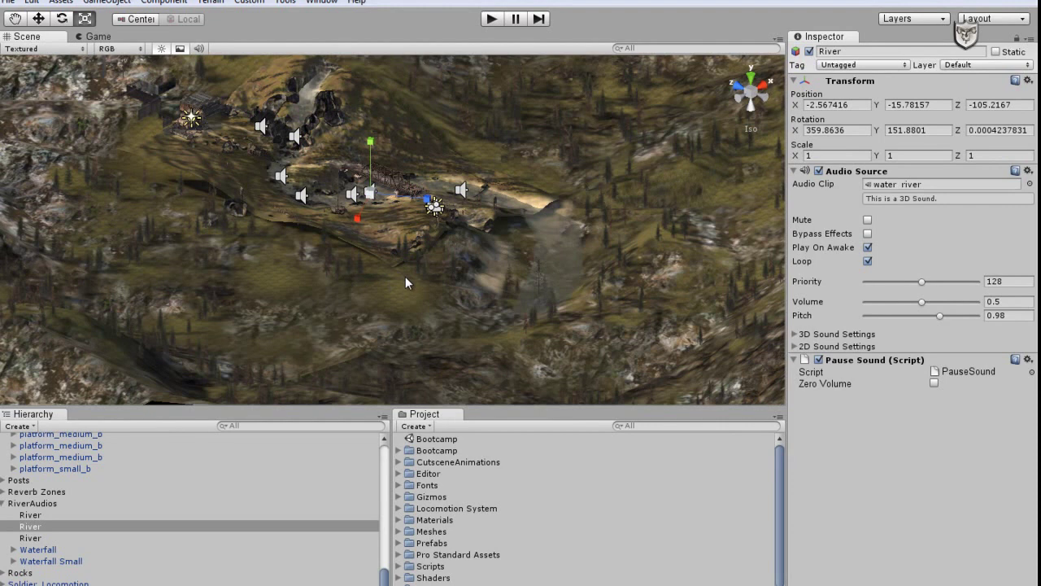
{"action": "left_click", "coordinate": [238, 210]}
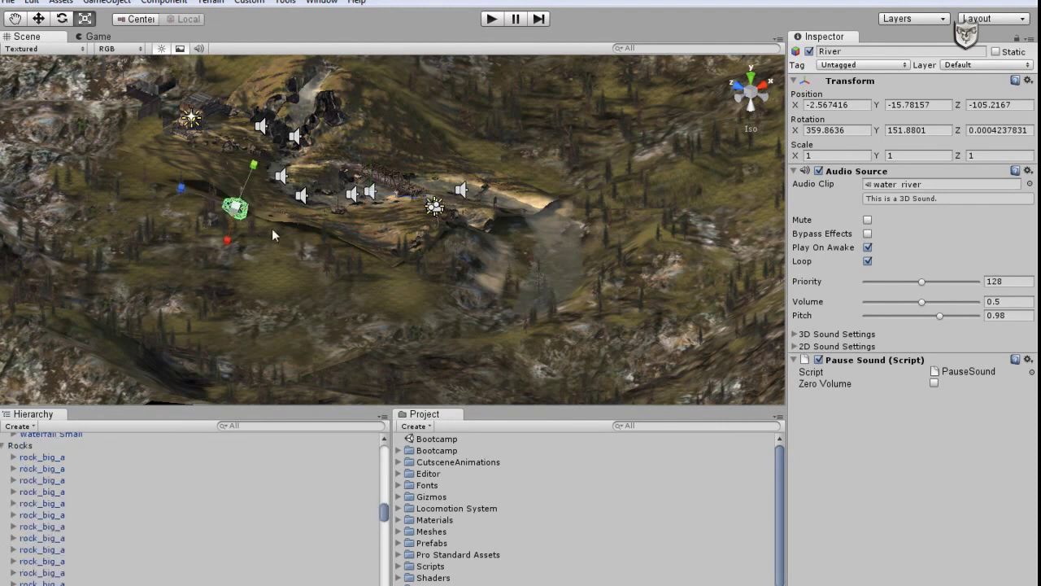
{"action": "left_click", "coordinate": [371, 192]}
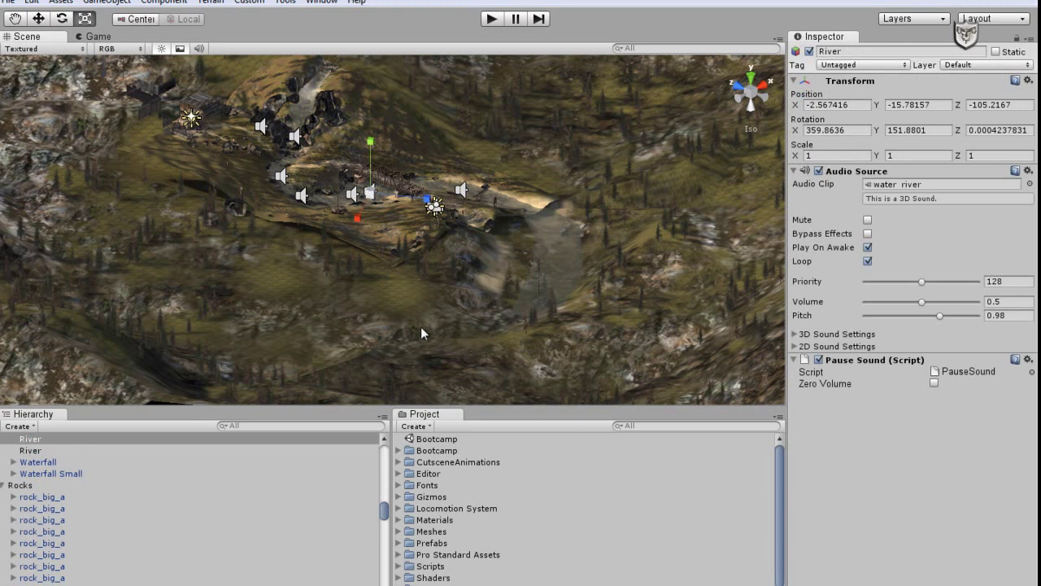
- Select the rock_big_a object, frame it in the Scene view, and inspect it at different zoom levels
{"action": "left_click", "coordinate": [236, 211]}
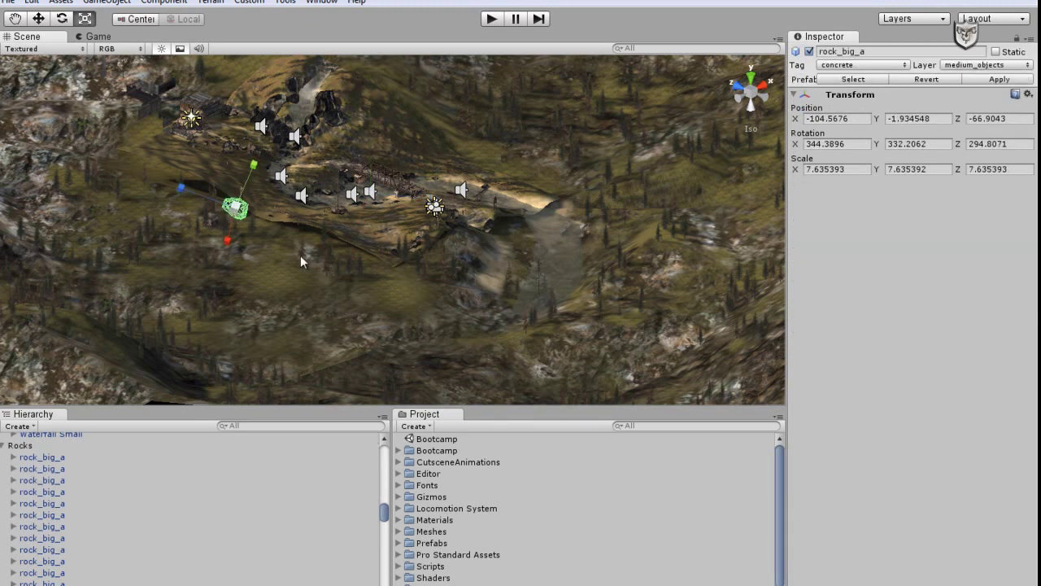
{"action": "key", "text": "f"}
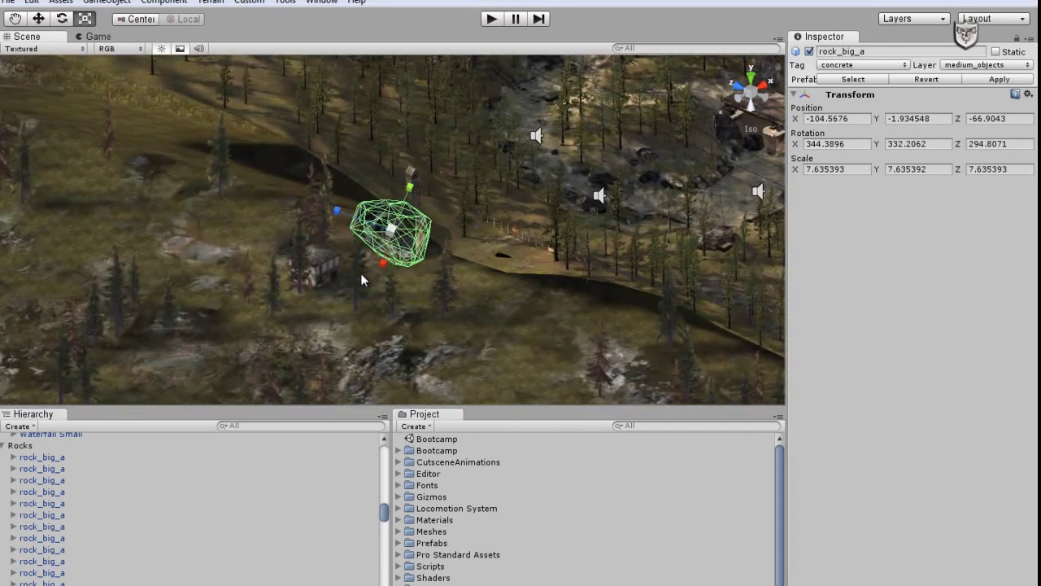
{"action": "scroll", "coordinate": [438, 296], "scroll_direction": "up", "scroll_amount": 5}
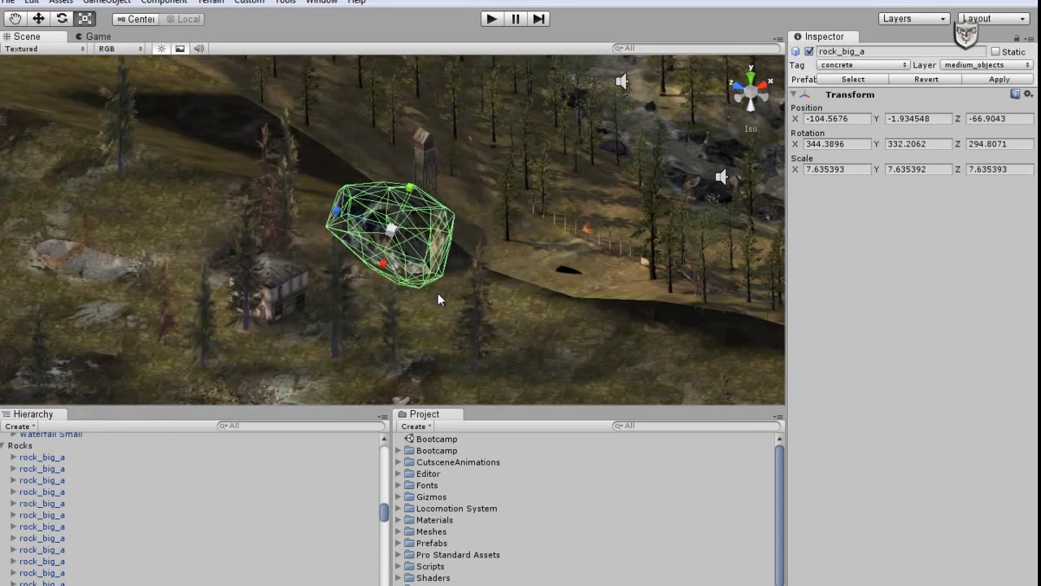
{"action": "scroll", "coordinate": [438, 299], "scroll_direction": "up", "scroll_amount": 2}
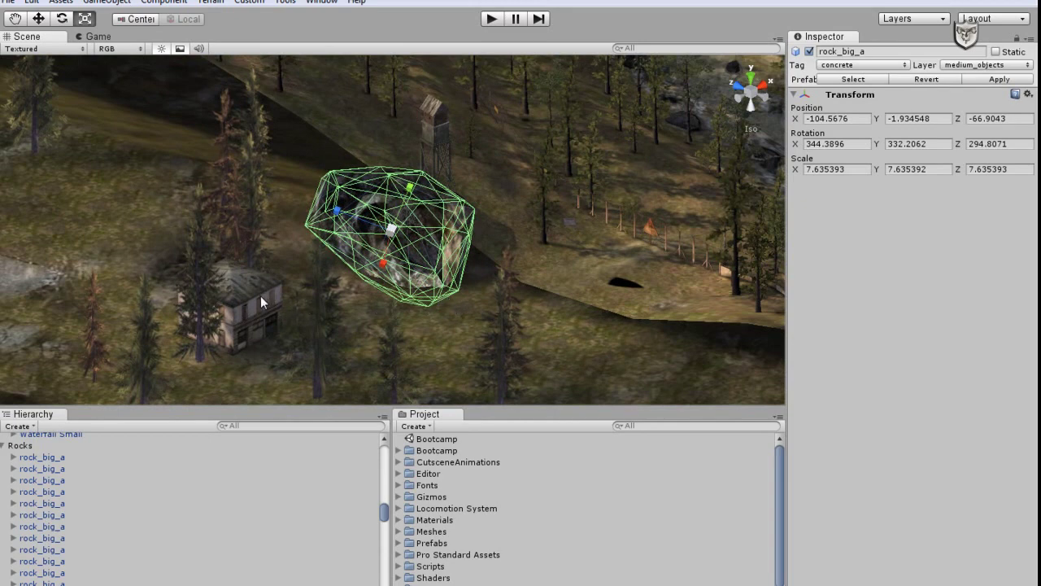
{"action": "left_click_drag", "start_coordinate": [466, 323], "coordinate": [445, 311], "text": "alt"}
{"action": "scroll", "coordinate": [430, 312], "scroll_direction": "down", "scroll_amount": 3}
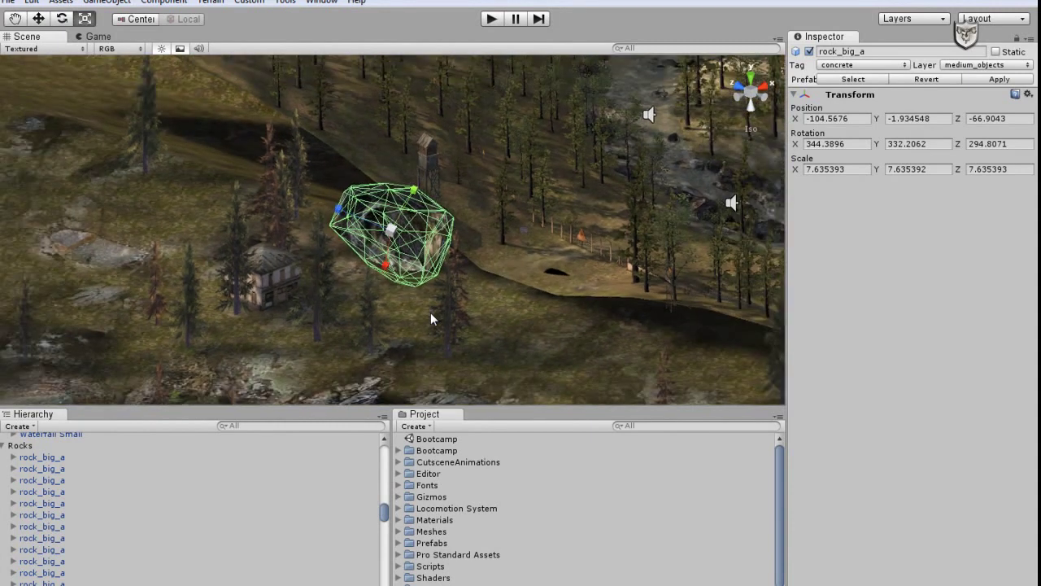
- Select the house_new building, frame it in the Scene view, and orbit around it
{"action": "left_click", "coordinate": [295, 273]}
{"action": "key", "text": "f"}
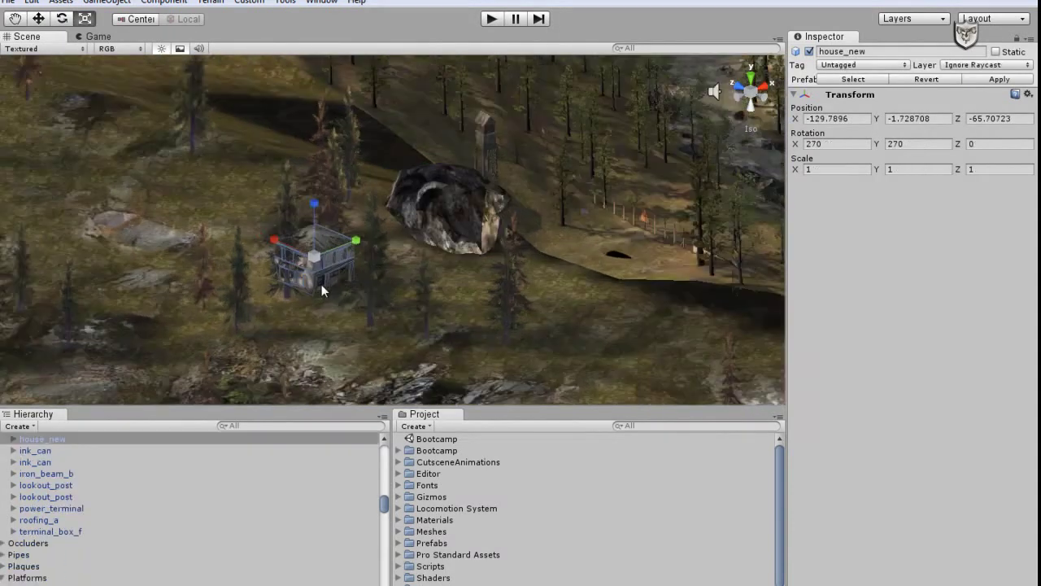
{"action": "left_click_drag", "start_coordinate": [317, 296], "coordinate": [301, 269], "text": "alt"}
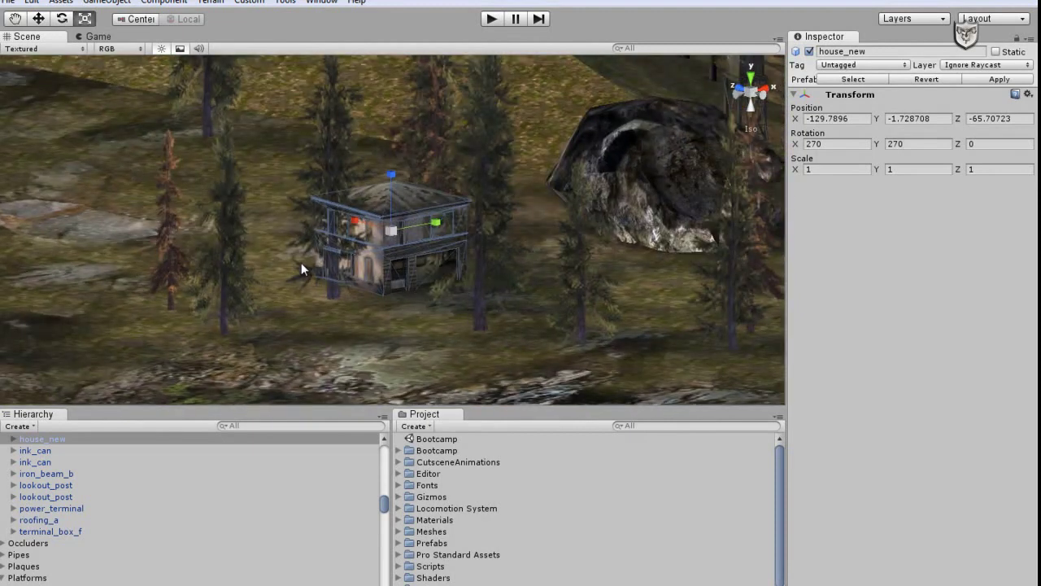
{"action": "left_click_drag", "start_coordinate": [488, 302], "coordinate": [316, 277], "text": "alt"}
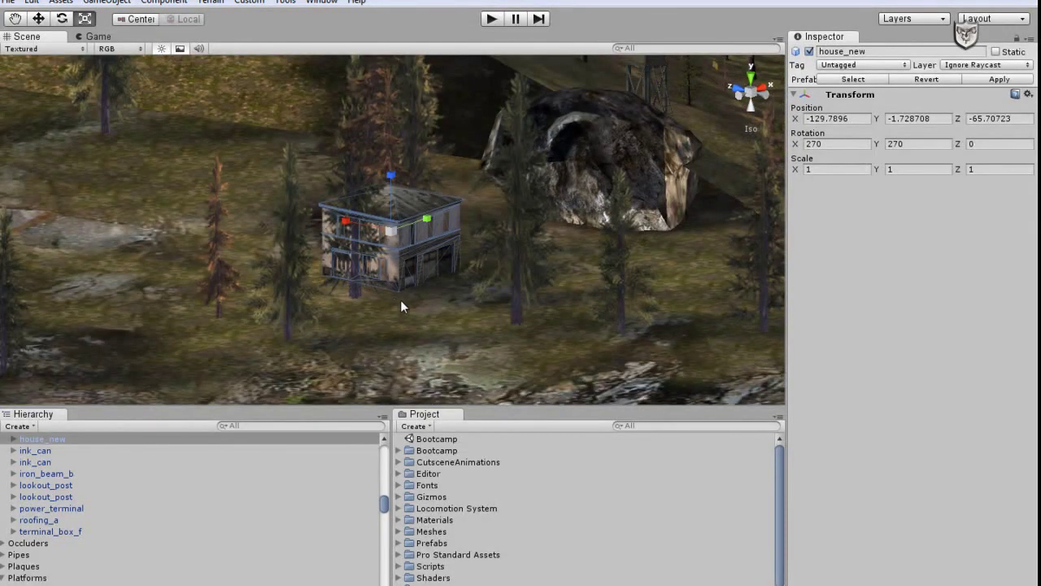
{"action": "key", "text": "alt"}
{"action": "left_click_drag", "start_coordinate": [462, 317], "coordinate": [616, 311], "text": "alt"}
{"action": "left_click_drag", "start_coordinate": [416, 318], "coordinate": [349, 296], "text": "alt"}
{"action": "left_click_drag", "start_coordinate": [489, 291], "coordinate": [527, 290], "text": "alt"}
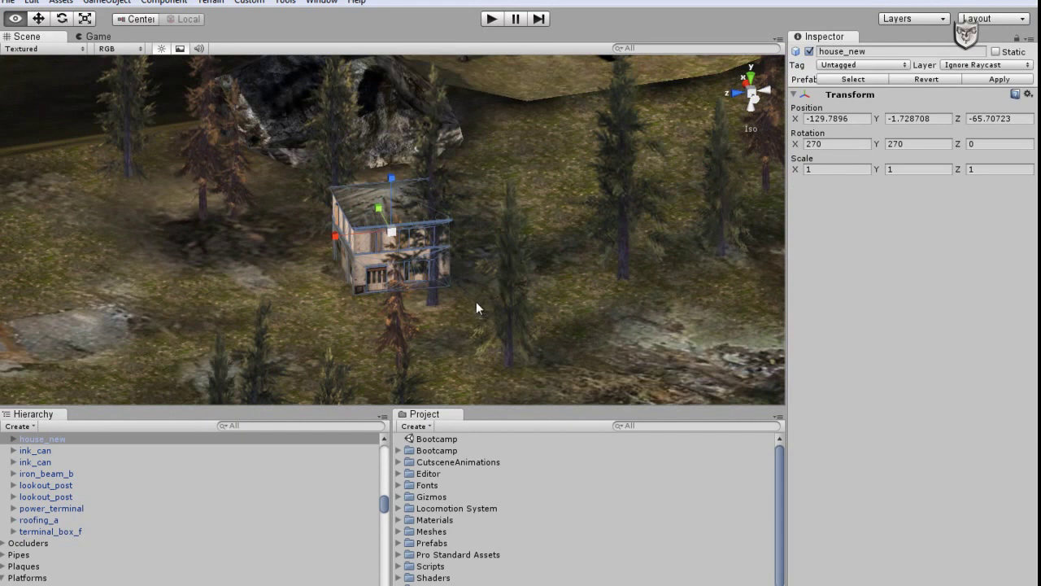
- Zoom and pan the Scene view to inspect the house_new building up close
{"action": "right_click_drag", "start_coordinate": [481, 298], "coordinate": [425, 312], "text": "alt"}
{"action": "left_click_drag", "start_coordinate": [426, 312], "coordinate": [425, 312], "text": "alt"}
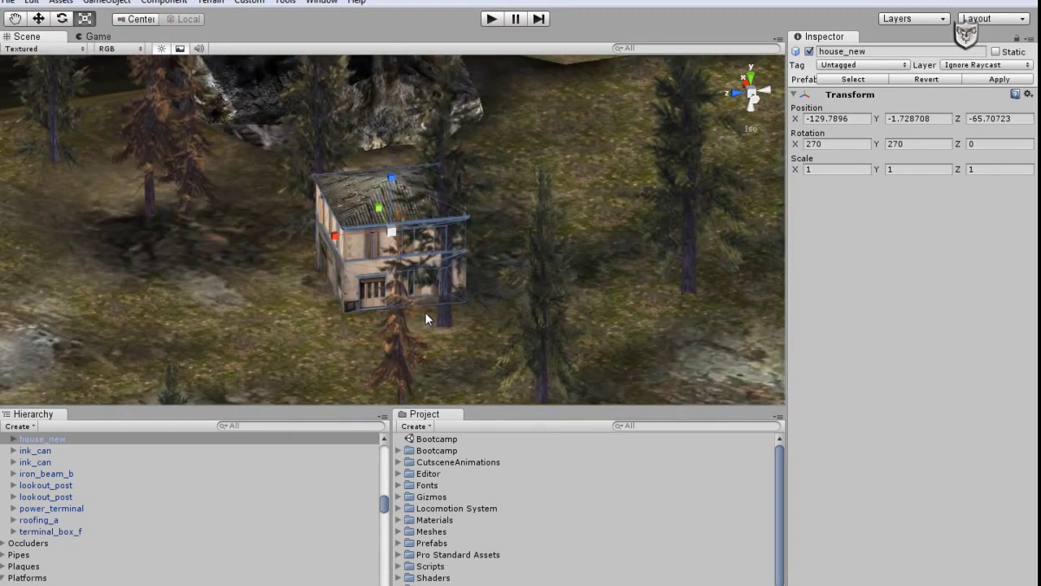
{"action": "middle_click_drag", "start_coordinate": [425, 313], "coordinate": [424, 306], "text": "alt"}
{"action": "key", "text": "alt"}
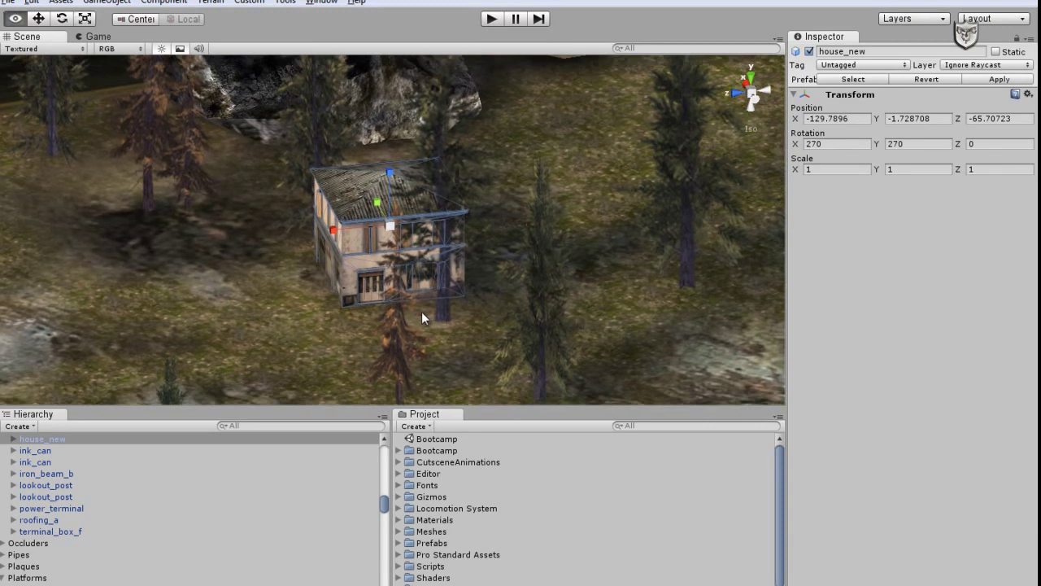
{"action": "left_click_drag", "start_coordinate": [411, 277], "coordinate": [414, 246], "text": "alt"}
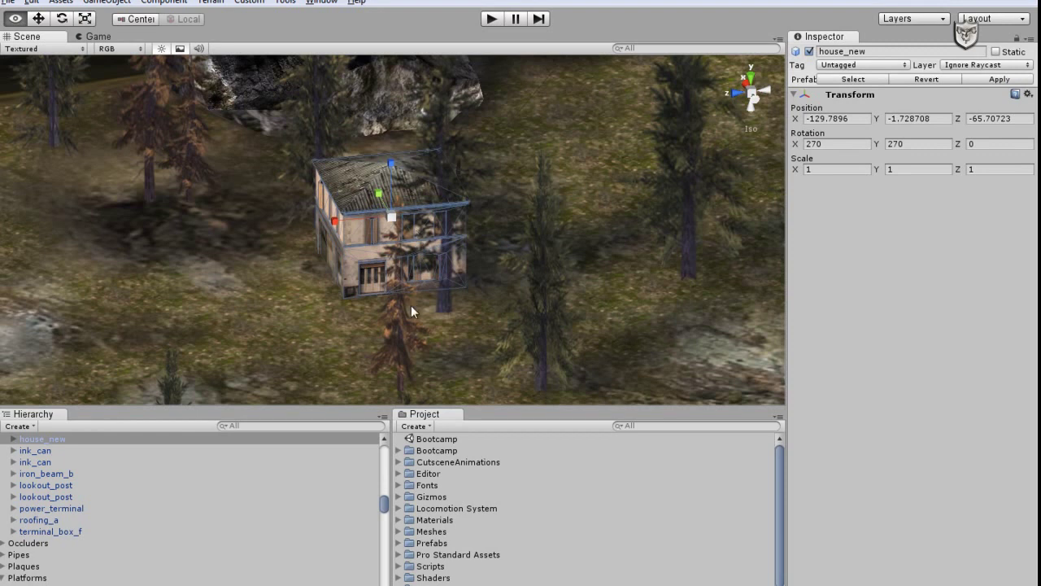
{"action": "left_click_drag", "start_coordinate": [417, 265], "coordinate": [419, 259], "text": "alt"}
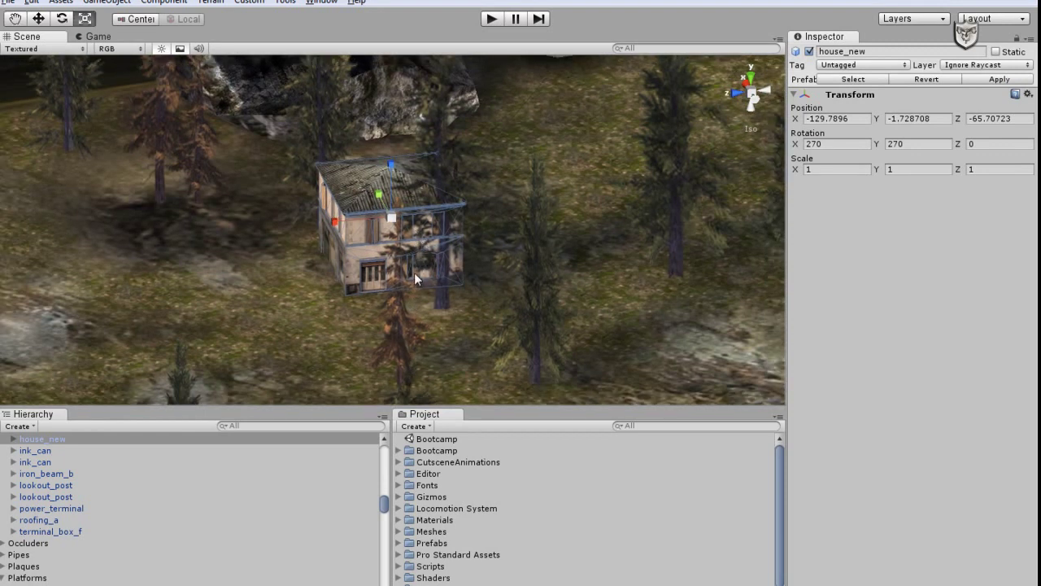
{"action": "scroll", "coordinate": [414, 276], "scroll_direction": "up", "scroll_amount": 3}
{"action": "key", "text": "alt"}
{"action": "left_click_drag", "start_coordinate": [441, 293], "coordinate": [428, 262]}
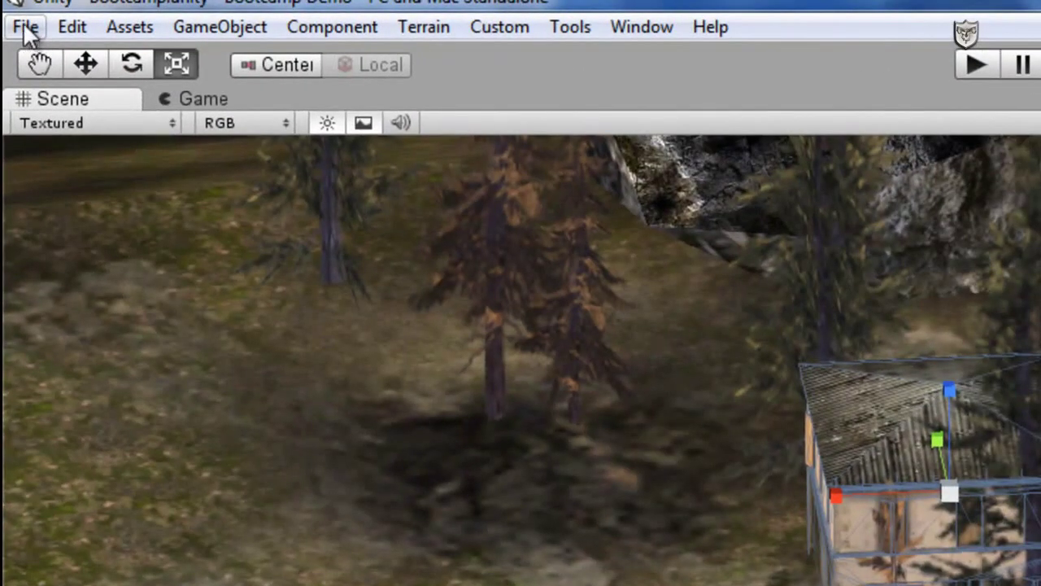
- Review the File commands and start creating a new project
{"action": "left_click", "coordinate": [24, 30]}
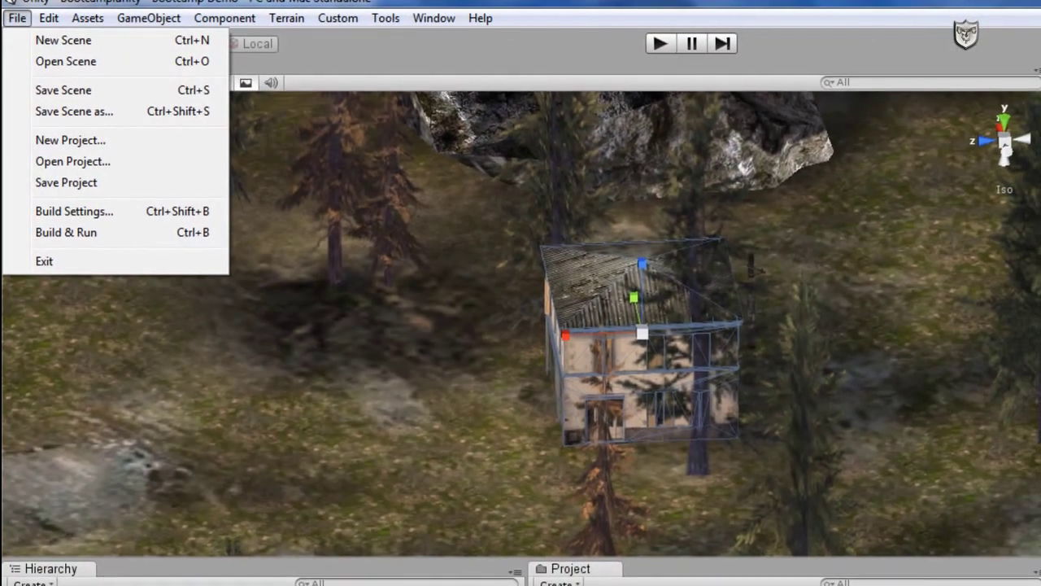
{"action": "left_click", "coordinate": [286, 16]}
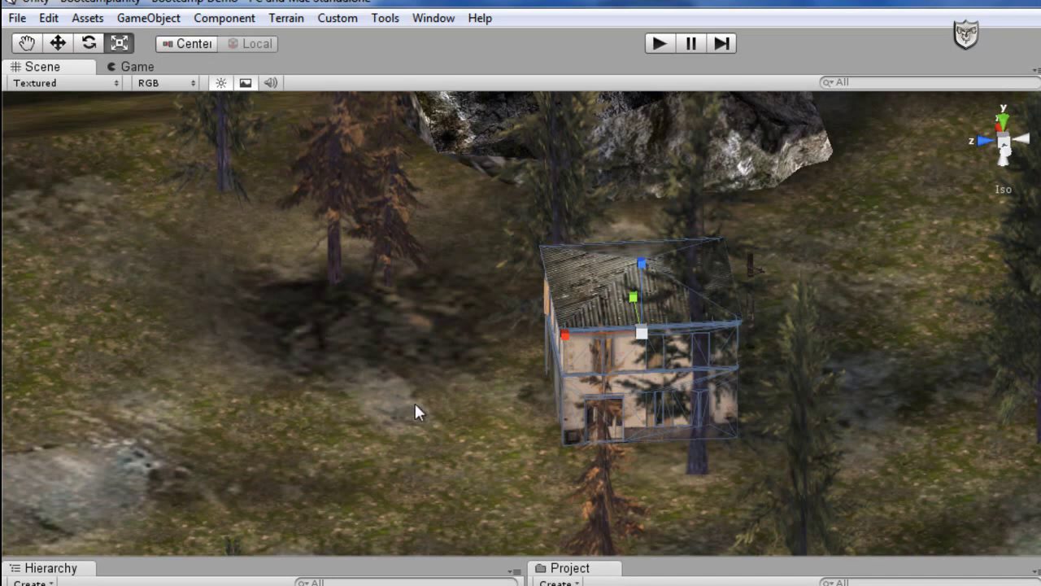
{"action": "left_click", "coordinate": [18, 19]}
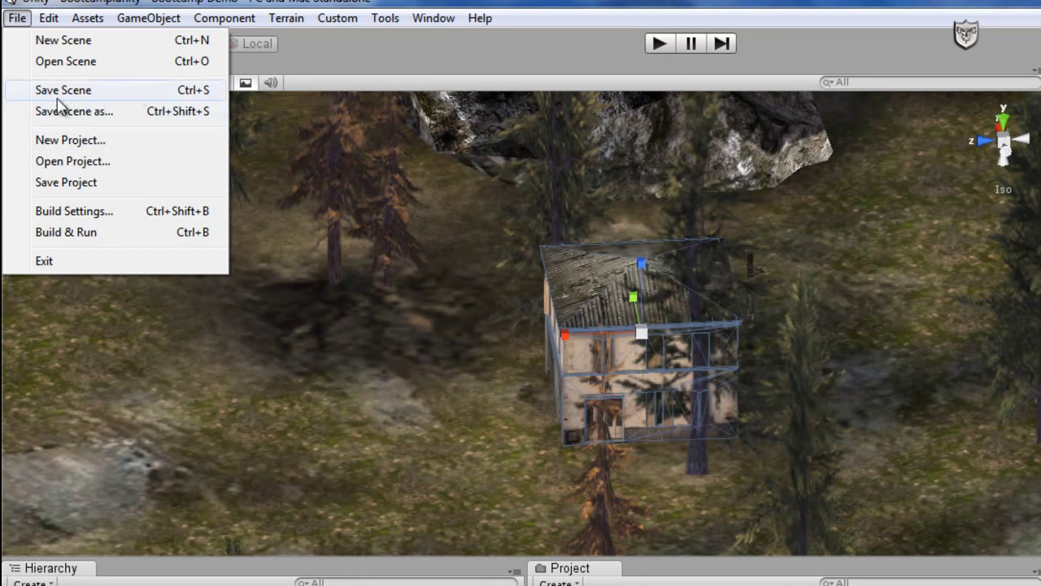
{"action": "left_click", "coordinate": [73, 142]}
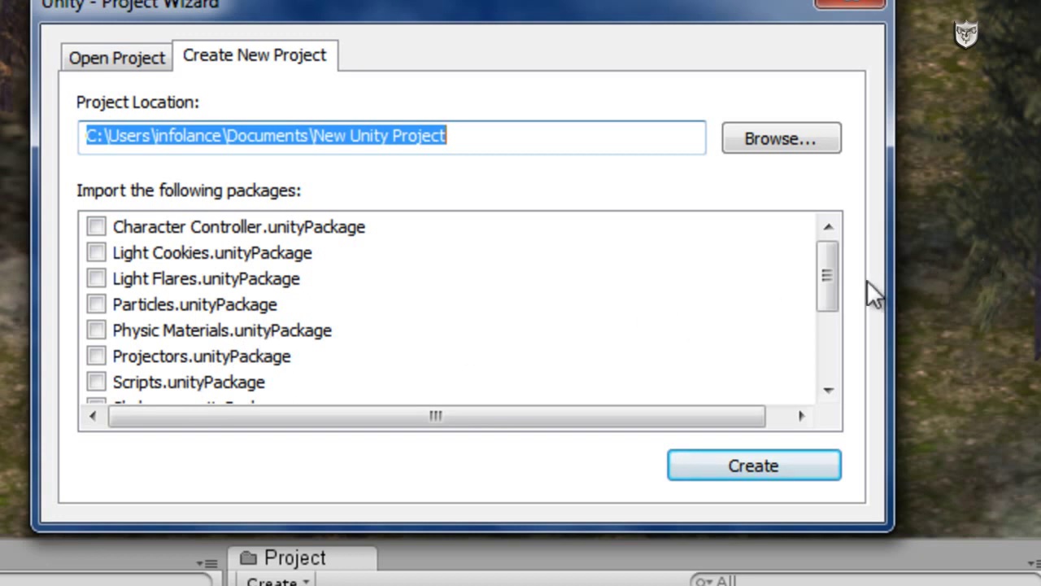
- Set the new project's location to D:\proyectos unity dos
{"action": "mouse_move", "coordinate": [826, 277]}
{"action": "left_mouse_down"}
{"action": "mouse_move", "coordinate": [818, 345]}
{"action": "mouse_move", "coordinate": [818, 274]}
{"action": "left_mouse_up"}
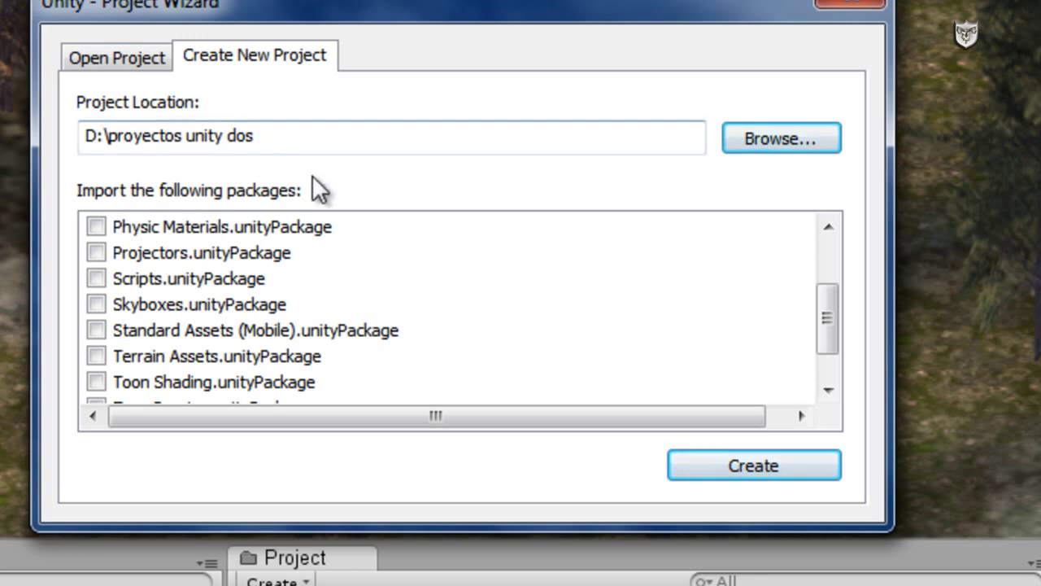
{"action": "left_click_drag", "start_coordinate": [243, 8], "coordinate": [266, 7]}
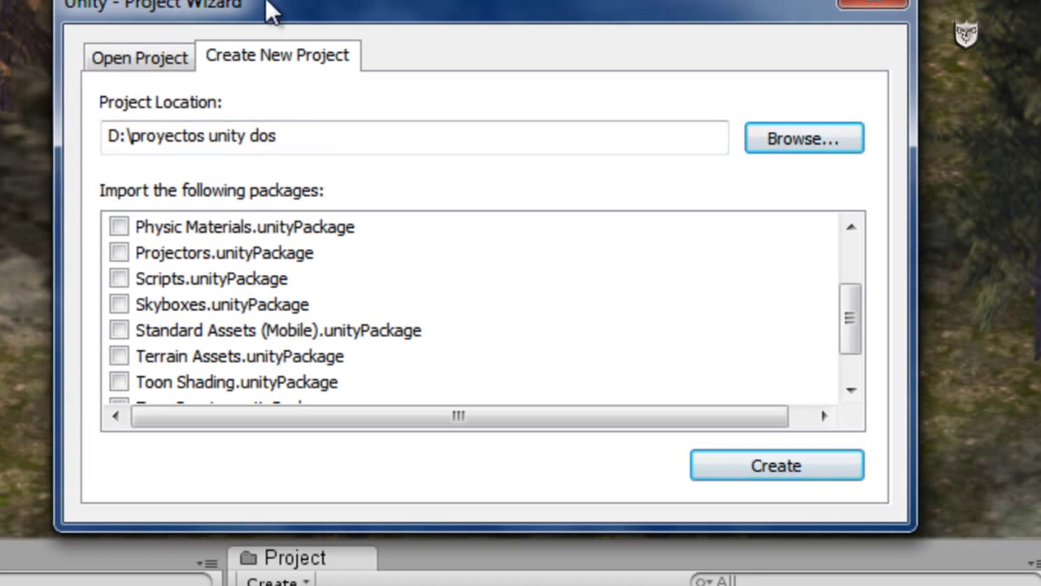
{"action": "left_click", "coordinate": [280, 138]}
- Include every package except Light Cookies, Standard Assets (Mobile) and Toon Shading, and create the project
{"action": "mouse_move", "coordinate": [849, 311]}
{"action": "left_mouse_down"}
{"action": "mouse_move", "coordinate": [857, 267]}
{"action": "mouse_move", "coordinate": [857, 329]}
{"action": "left_mouse_up"}
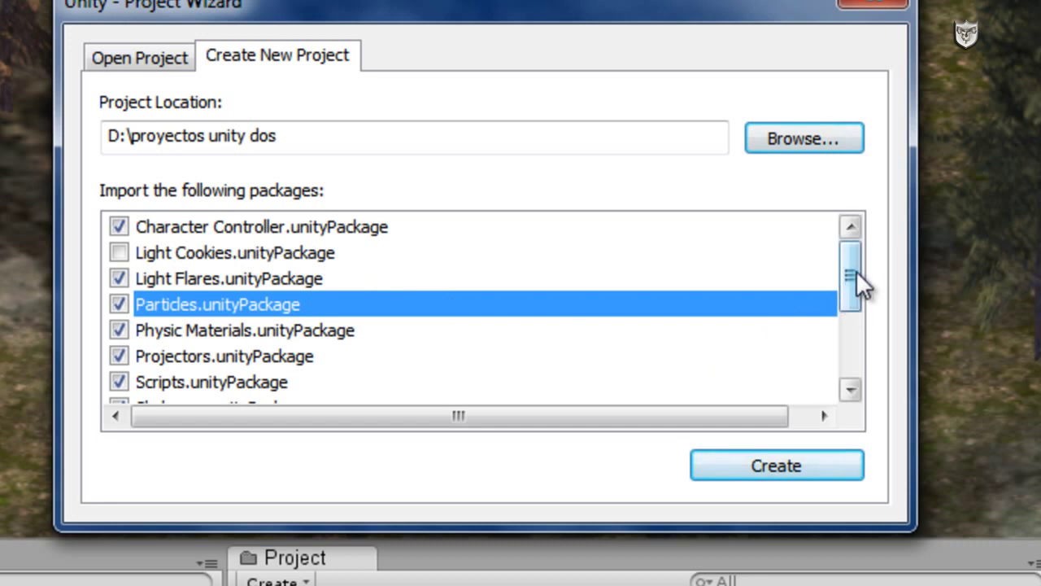
{"action": "left_click_drag", "start_coordinate": [854, 270], "coordinate": [851, 328]}
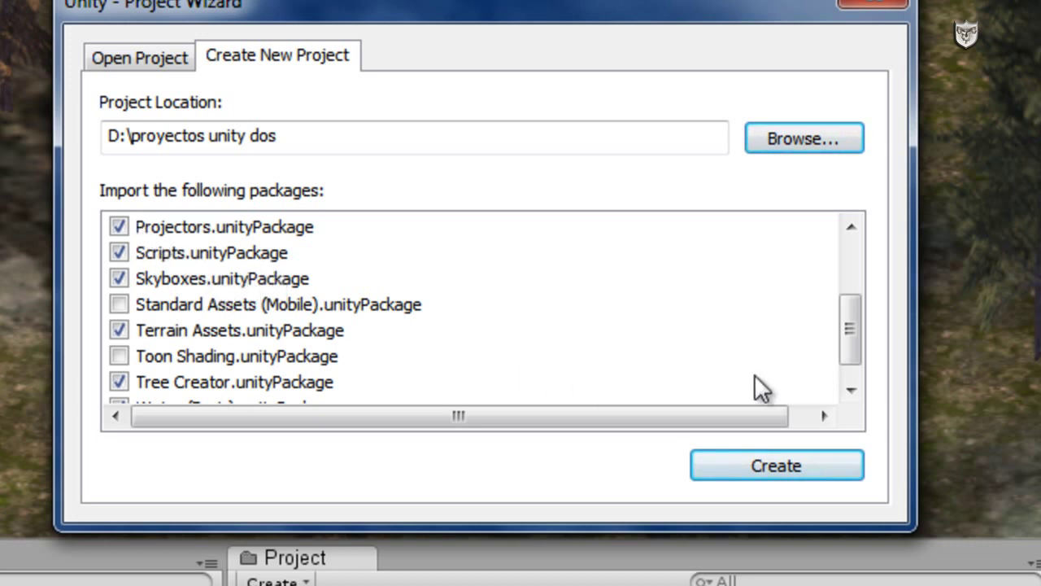
{"action": "left_click_drag", "start_coordinate": [848, 342], "coordinate": [849, 358]}
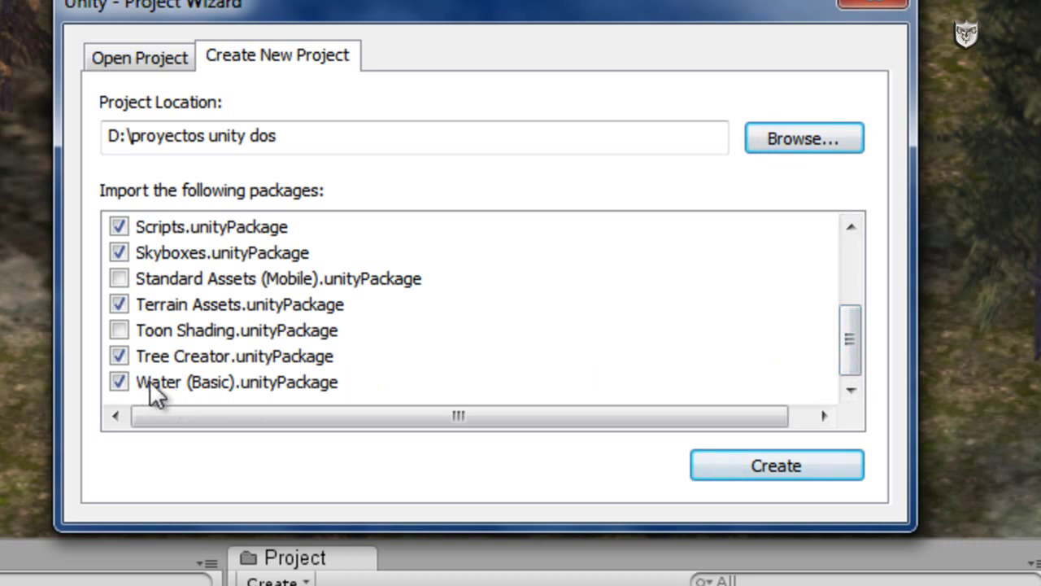
{"action": "left_click", "coordinate": [801, 461]}
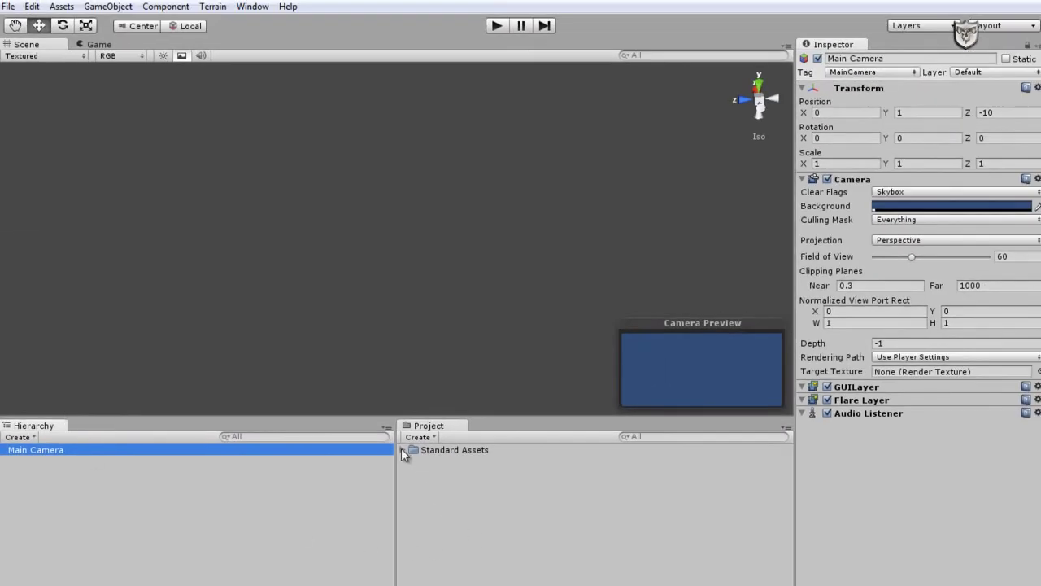
- Expand the Standard Assets folder to examine the imported packages, and select the Main Camera
{"action": "left_click", "coordinate": [403, 450]}
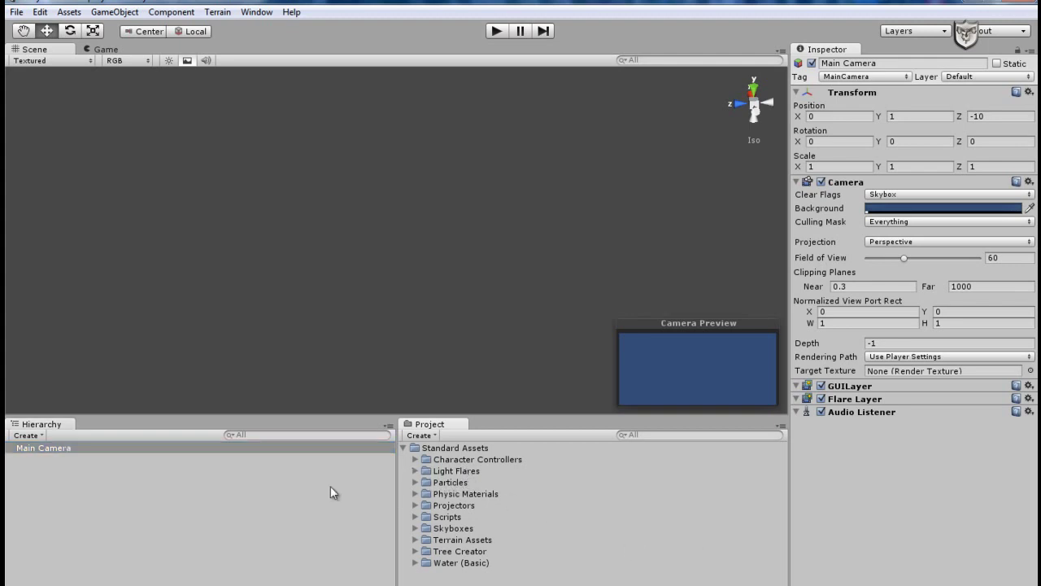
{"action": "left_click", "coordinate": [68, 447]}
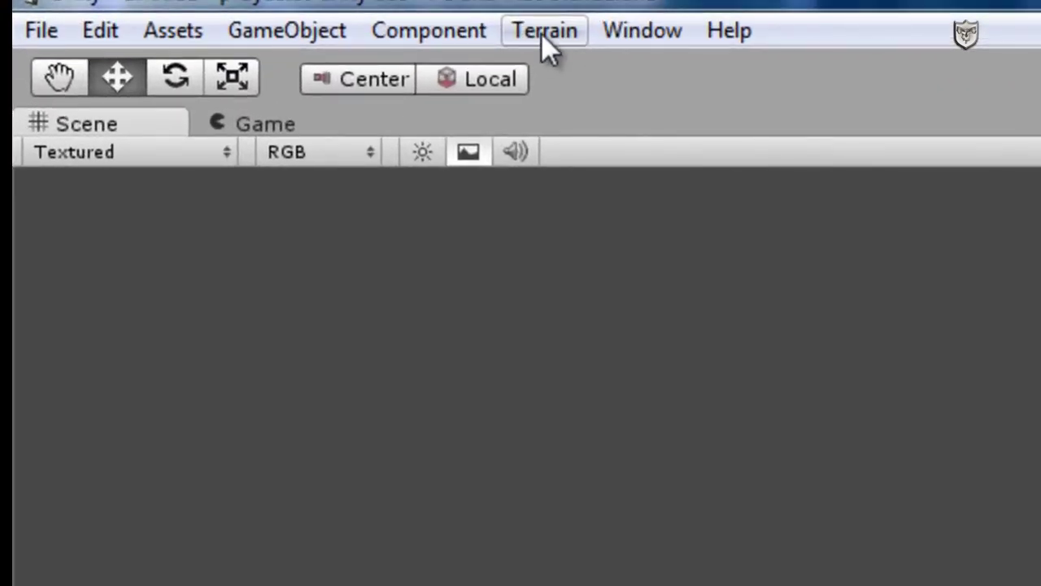
- Create a terrain and orbit the scene to look at it from an angle
{"action": "left_click", "coordinate": [543, 31]}
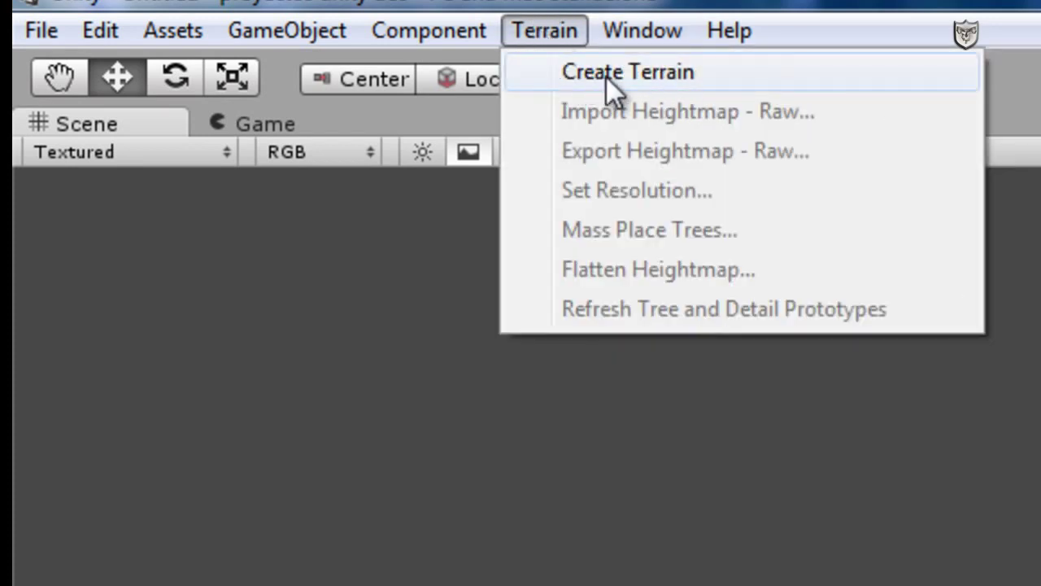
{"action": "left_click", "coordinate": [606, 76]}
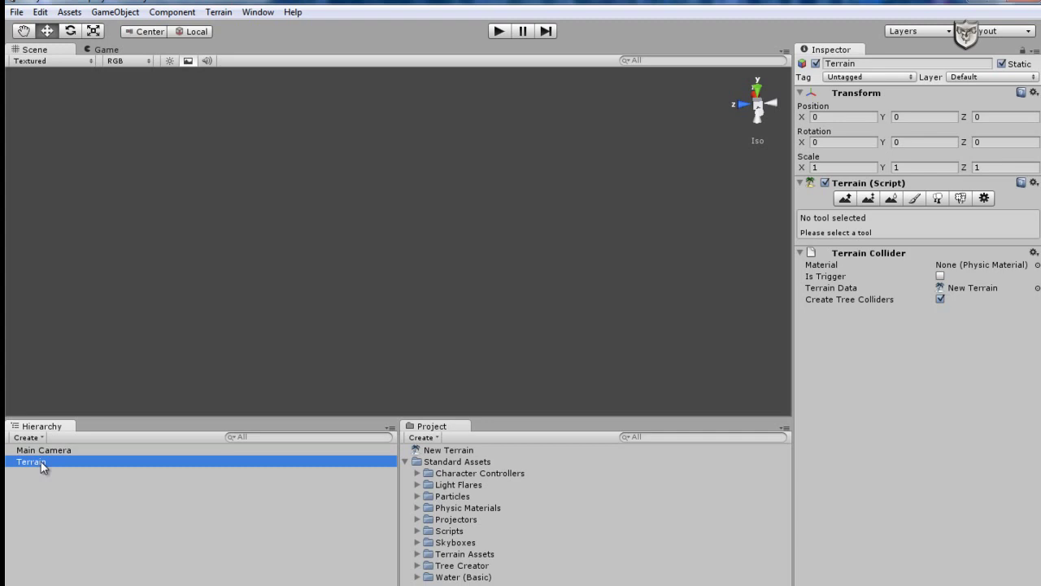
{"action": "left_click", "coordinate": [412, 278]}
{"action": "left_click_drag", "start_coordinate": [457, 330], "coordinate": [320, 324], "text": "alt"}
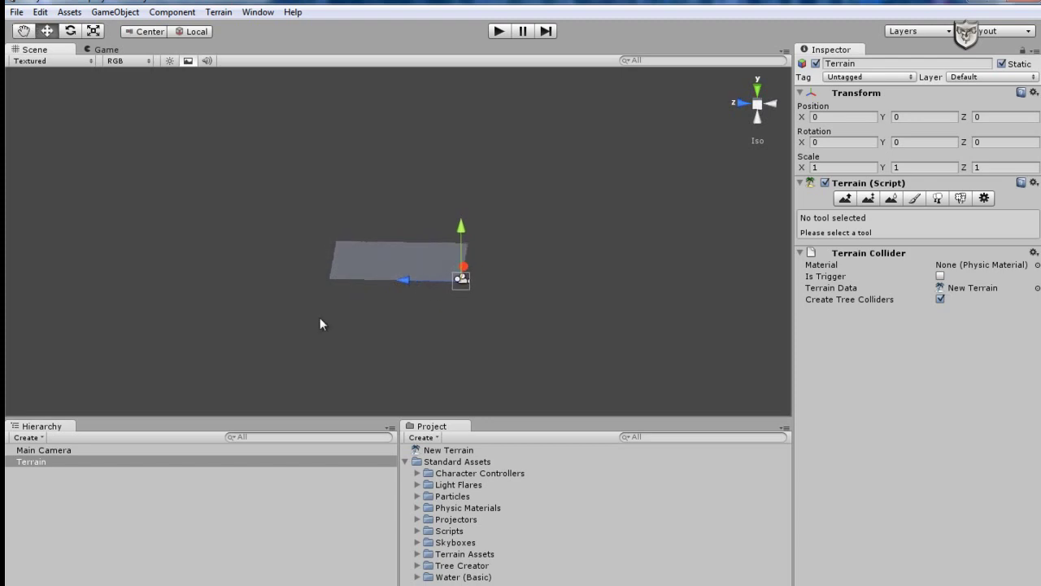
- Rotate the Main Camera about its vertical axis toward the terrain
{"action": "left_click", "coordinate": [55, 449]}
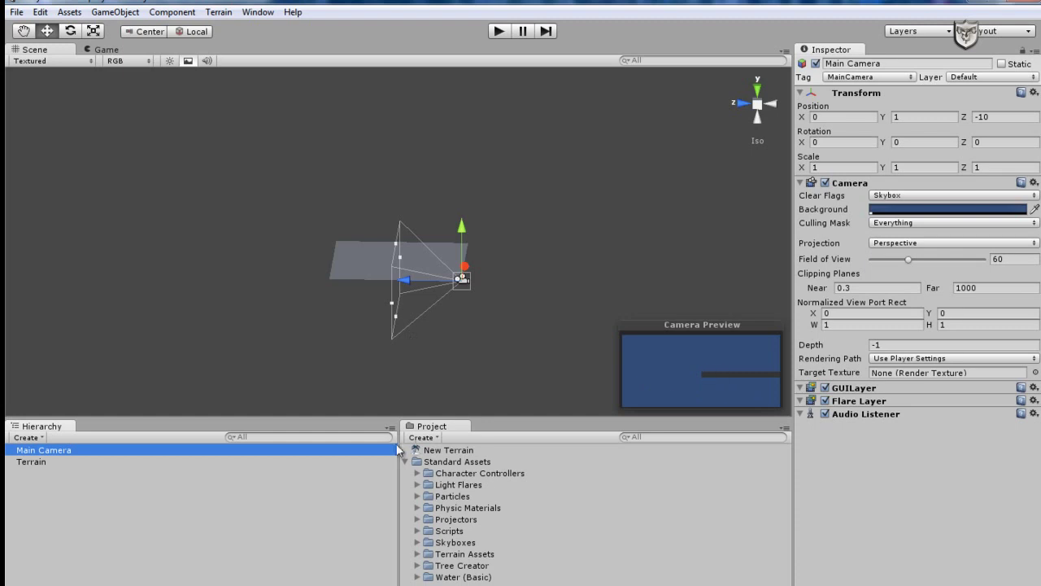
{"action": "right_click_drag", "start_coordinate": [633, 172], "coordinate": [674, 168]}
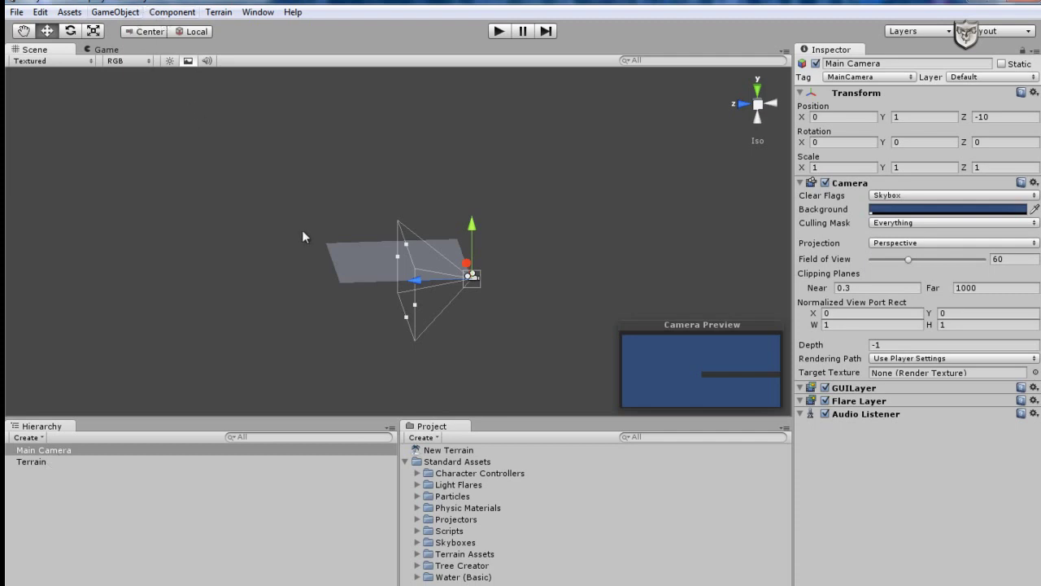
{"action": "left_click", "coordinate": [115, 12]}
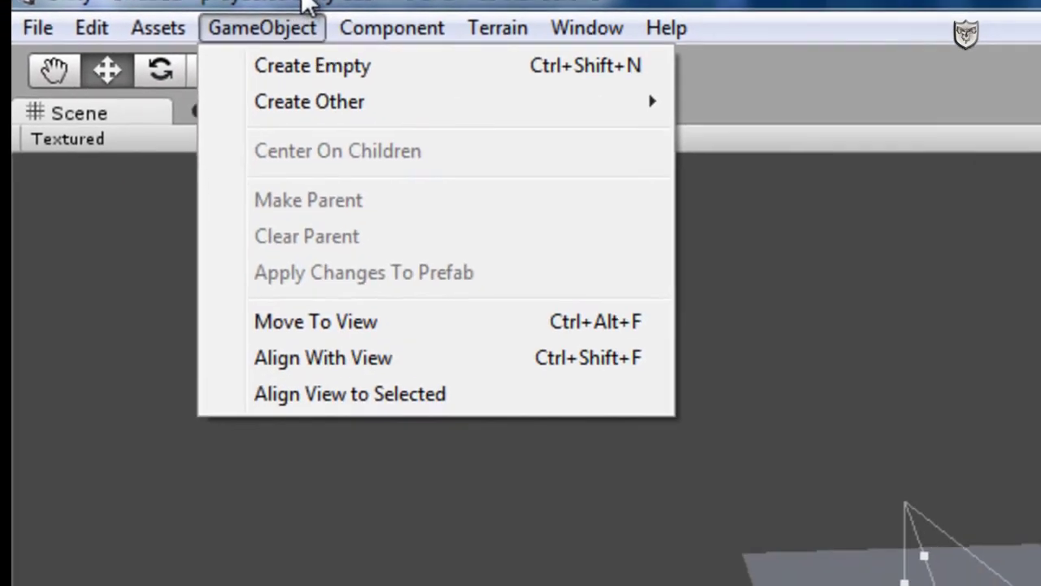
{"action": "left_click", "coordinate": [304, 2]}
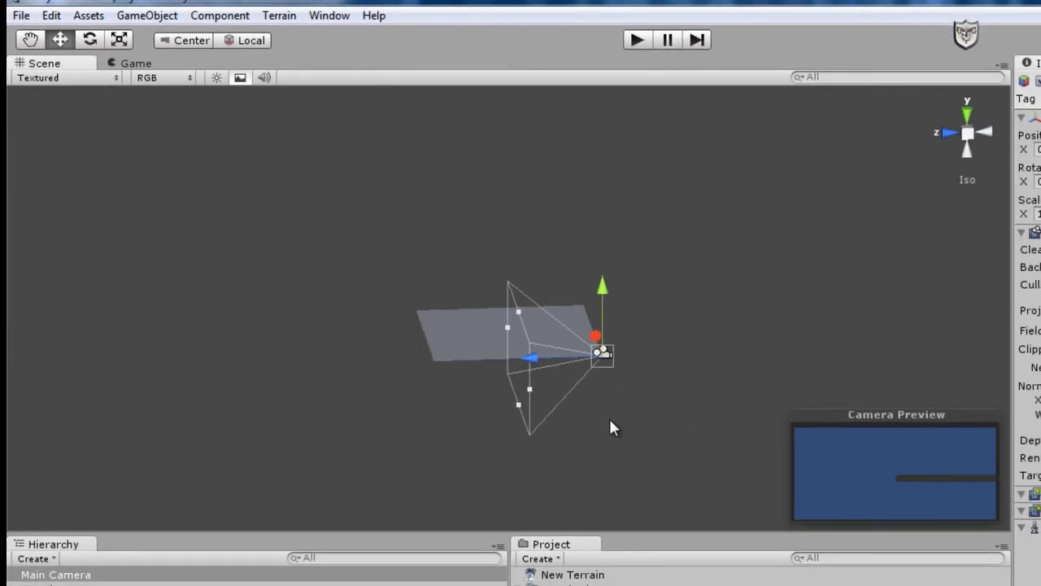
{"action": "left_click_drag", "start_coordinate": [613, 428], "coordinate": [524, 476], "text": "alt"}
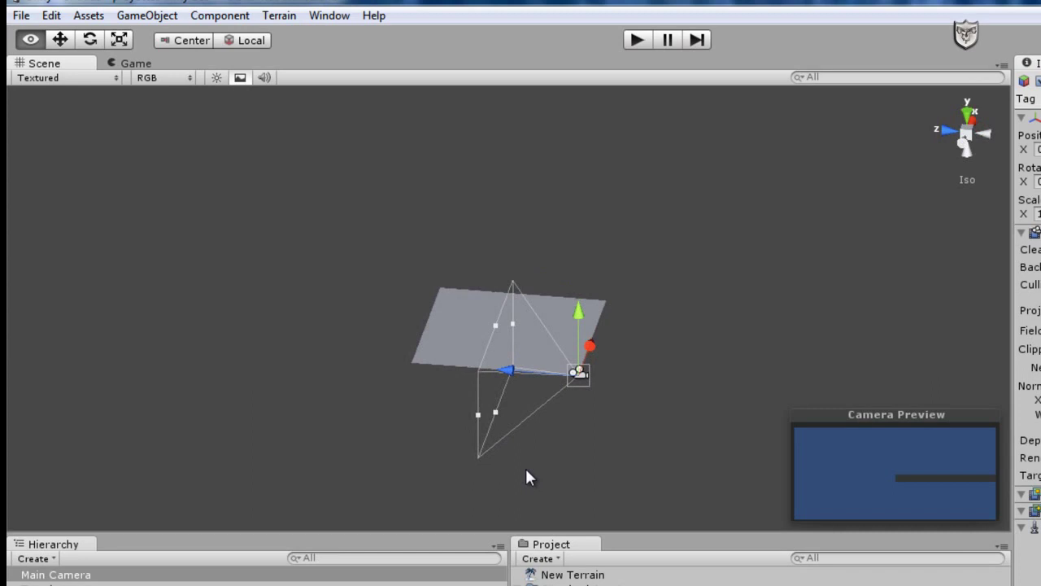
{"action": "left_click_drag", "start_coordinate": [603, 447], "coordinate": [517, 425], "text": "alt"}
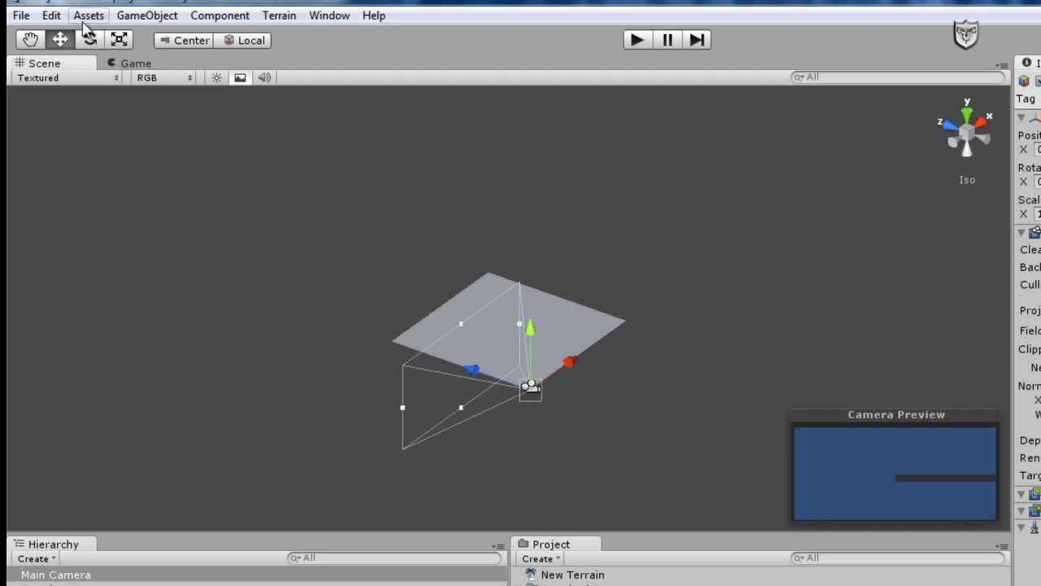
{"action": "key", "text": "e"}
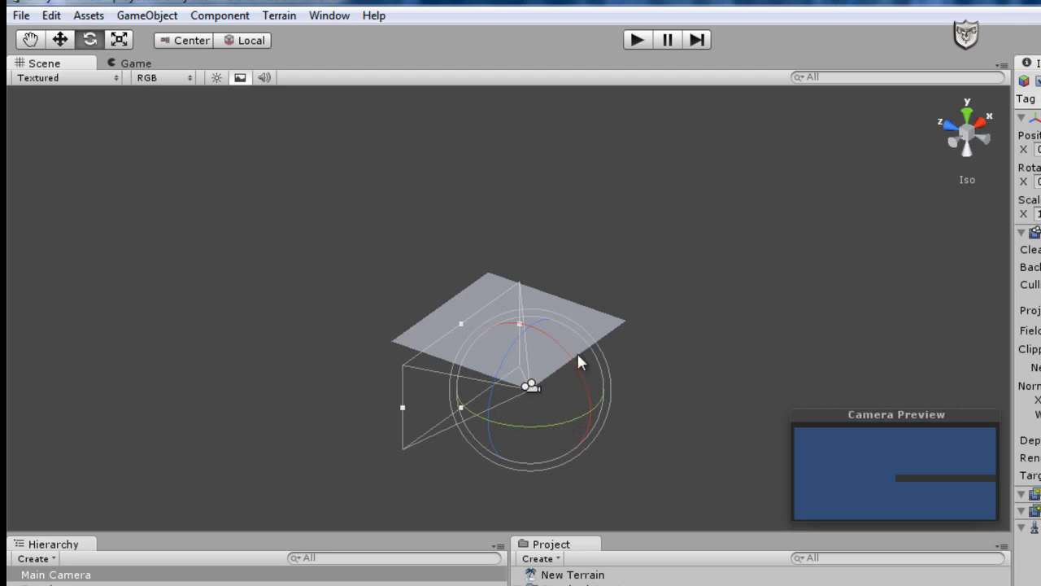
{"action": "left_click_drag", "start_coordinate": [563, 416], "coordinate": [484, 419]}
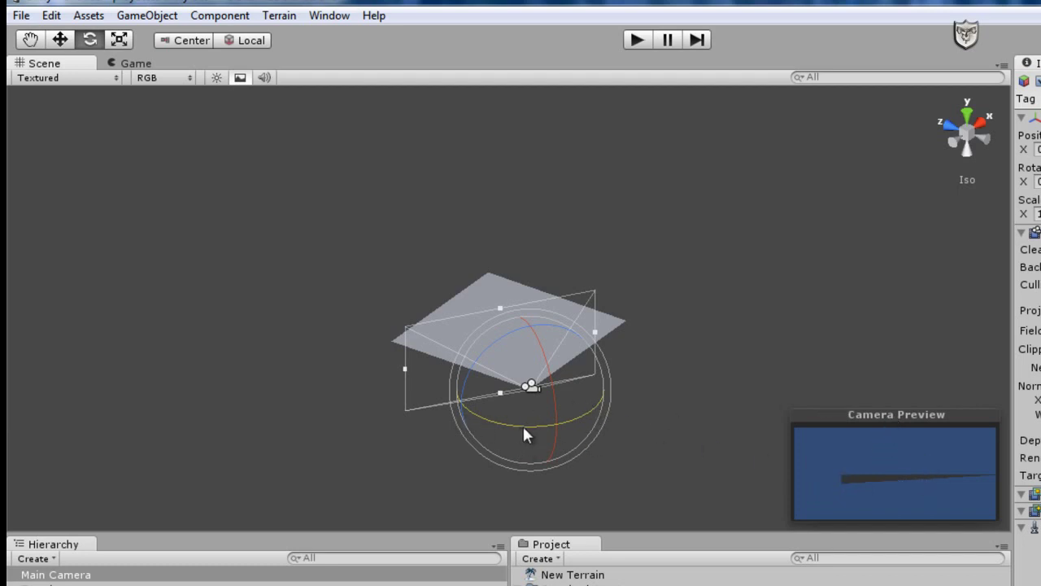
{"action": "mouse_move", "coordinate": [534, 429]}
{"action": "left_mouse_down"}
{"action": "mouse_move", "coordinate": [558, 429]}
{"action": "mouse_move", "coordinate": [539, 431]}
{"action": "left_mouse_up"}
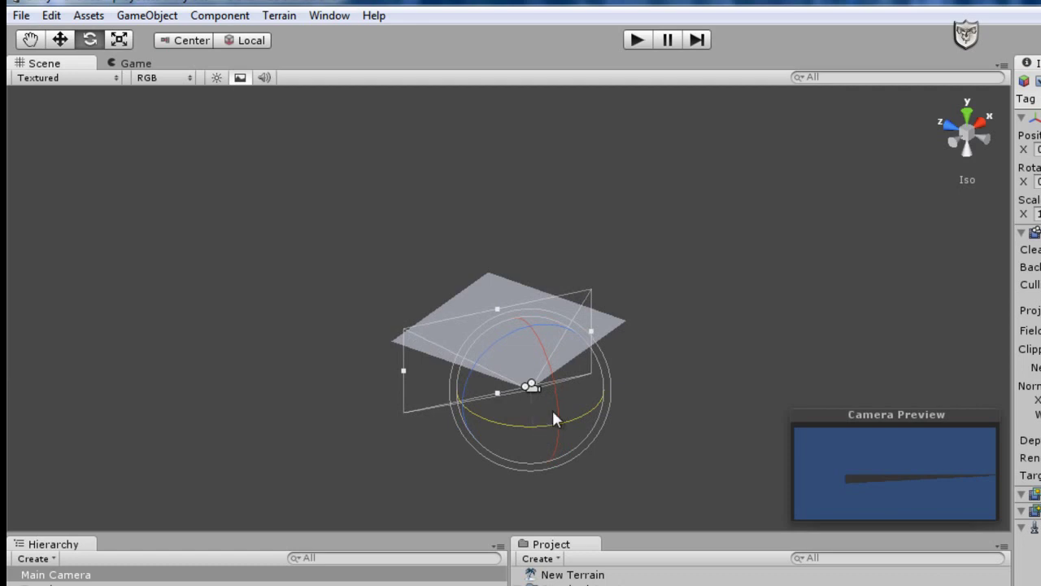
- Set the terrain's width and length to 500 each through its resolution settings
{"action": "left_click", "coordinate": [560, 344]}
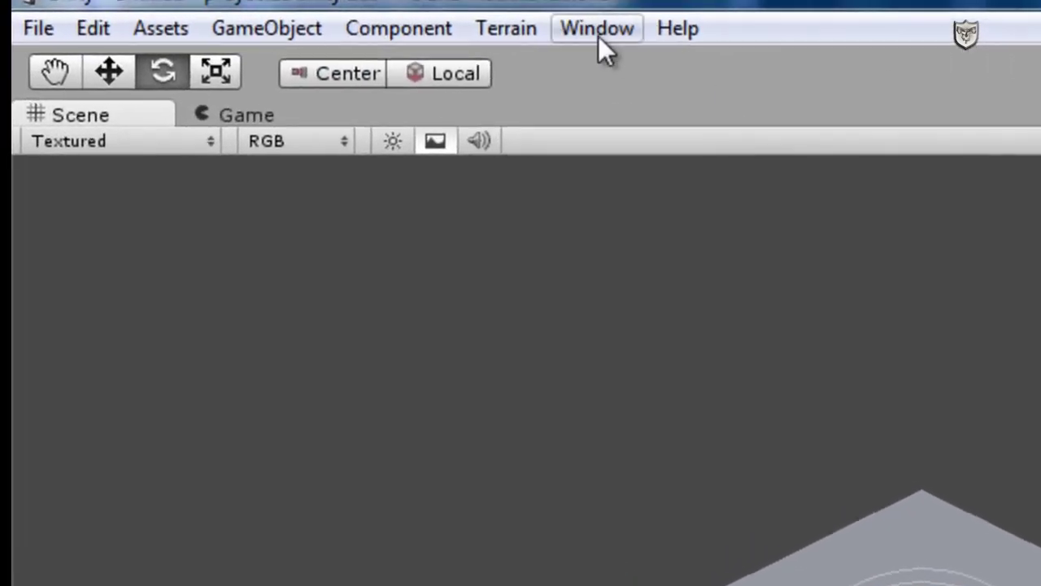
{"action": "left_click", "coordinate": [520, 32]}
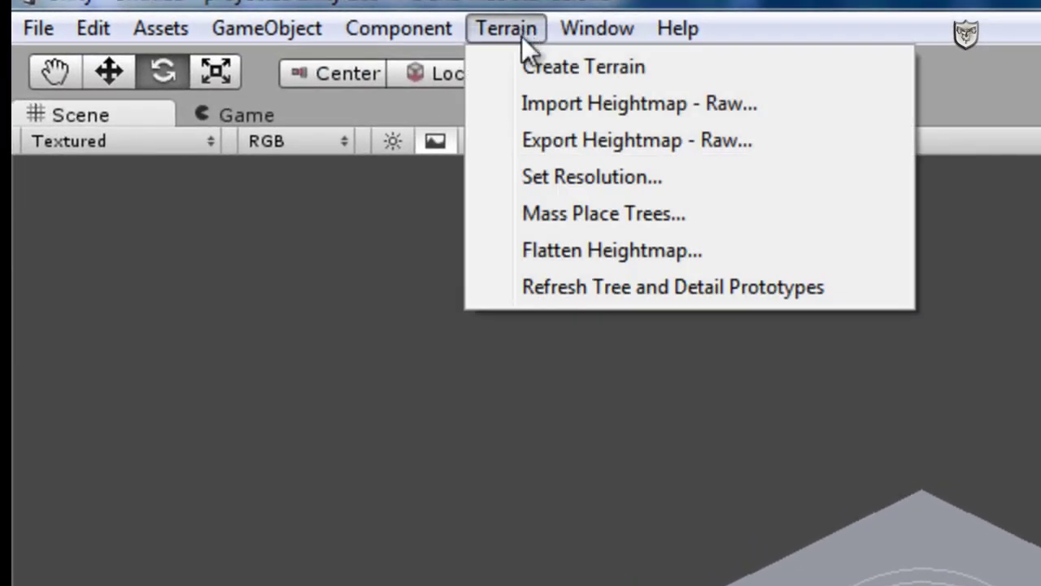
{"action": "left_click", "coordinate": [607, 177]}
{"action": "left_click", "coordinate": [379, 85]}
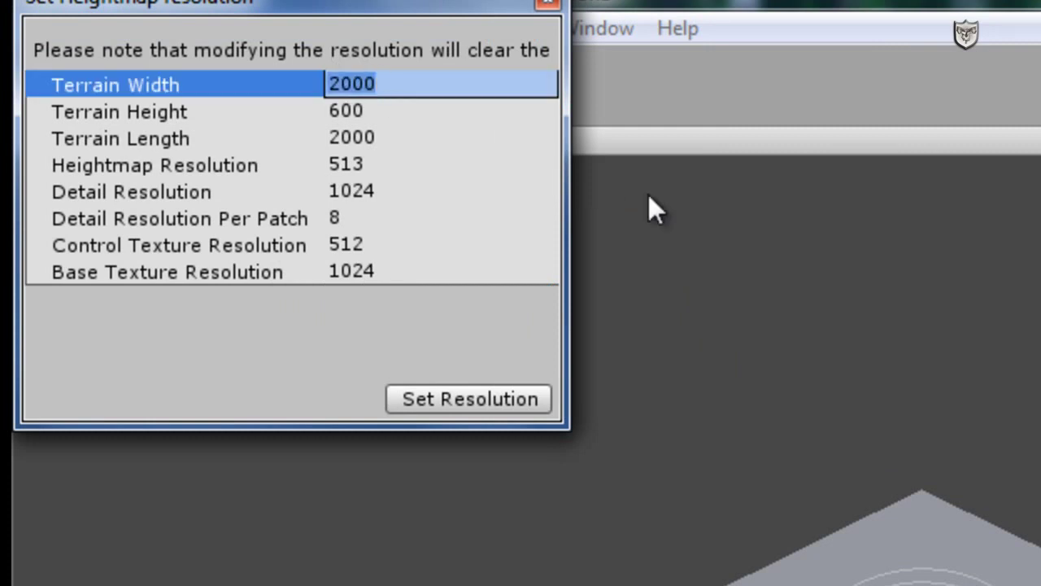
{"action": "type", "text": "500"}
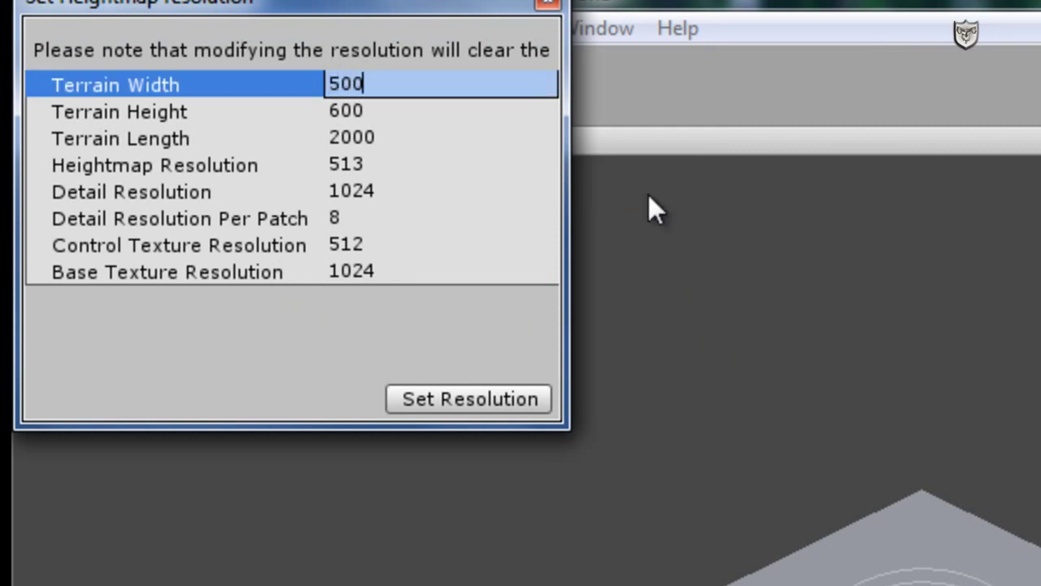
{"action": "left_click", "coordinate": [378, 140]}
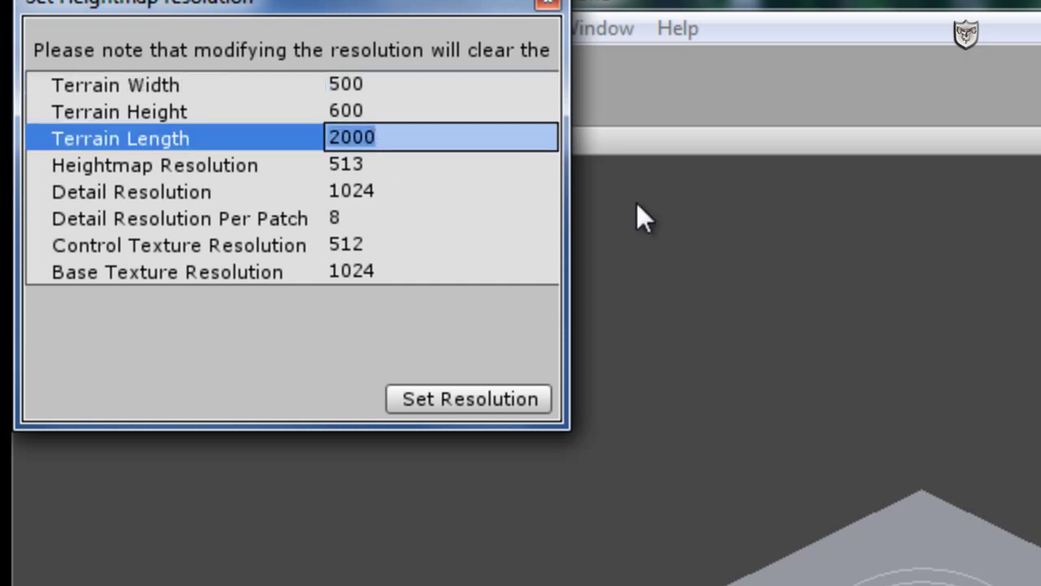
{"action": "type", "text": "500"}
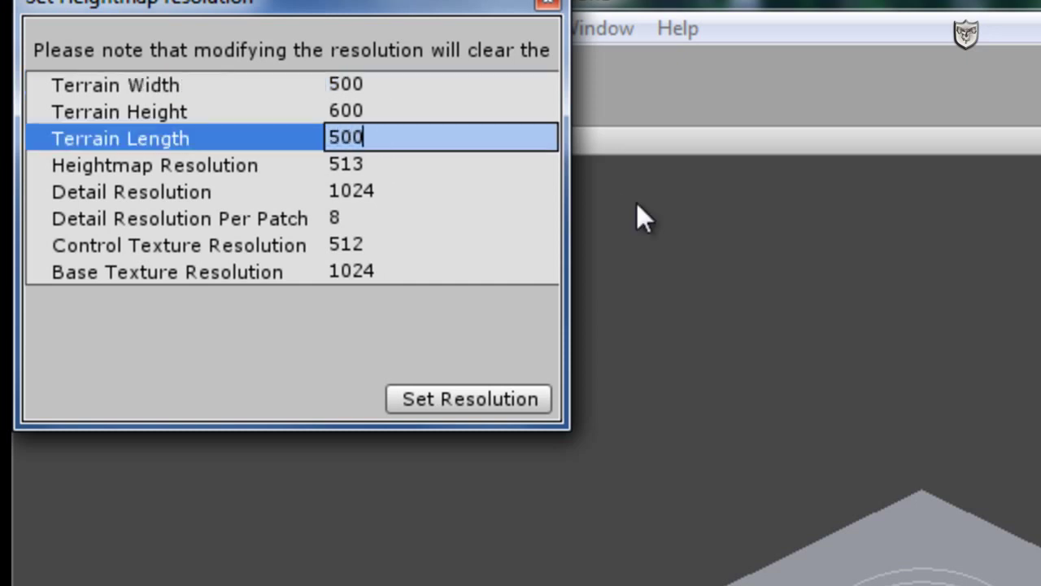
{"action": "left_click", "coordinate": [488, 398]}
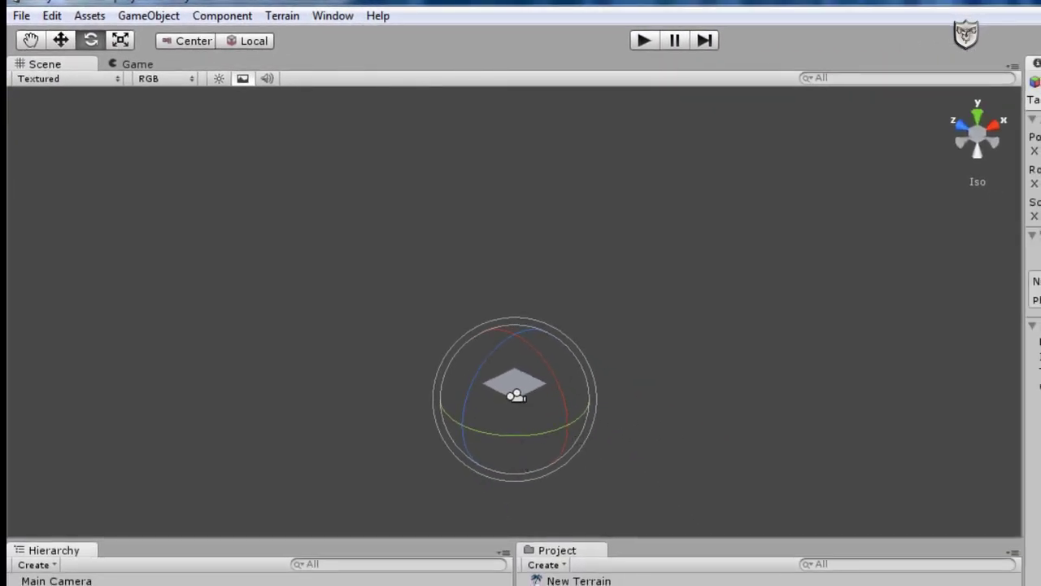
- Examine the resized terrain from several angles and distances in the Scene view
{"action": "scroll", "coordinate": [515, 407], "scroll_direction": "up", "scroll_amount": 3}
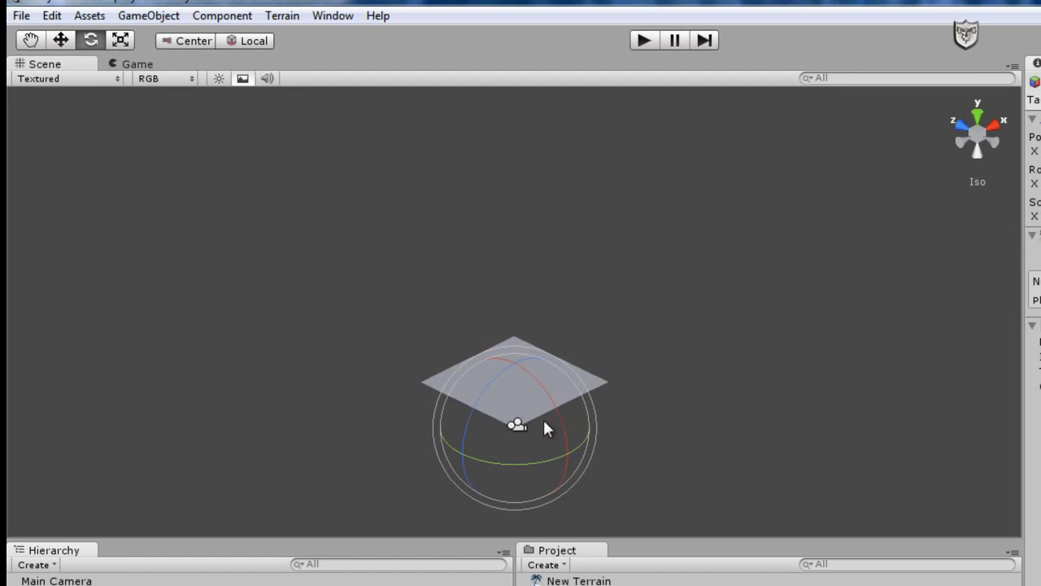
{"action": "scroll", "coordinate": [543, 421], "scroll_direction": "up", "scroll_amount": 3}
{"action": "scroll", "coordinate": [544, 427], "scroll_direction": "up", "scroll_amount": 2}
{"action": "left_click_drag", "start_coordinate": [542, 435], "coordinate": [518, 377], "text": "alt"}
{"action": "left_click_drag", "start_coordinate": [553, 460], "coordinate": [567, 481], "text": "alt"}
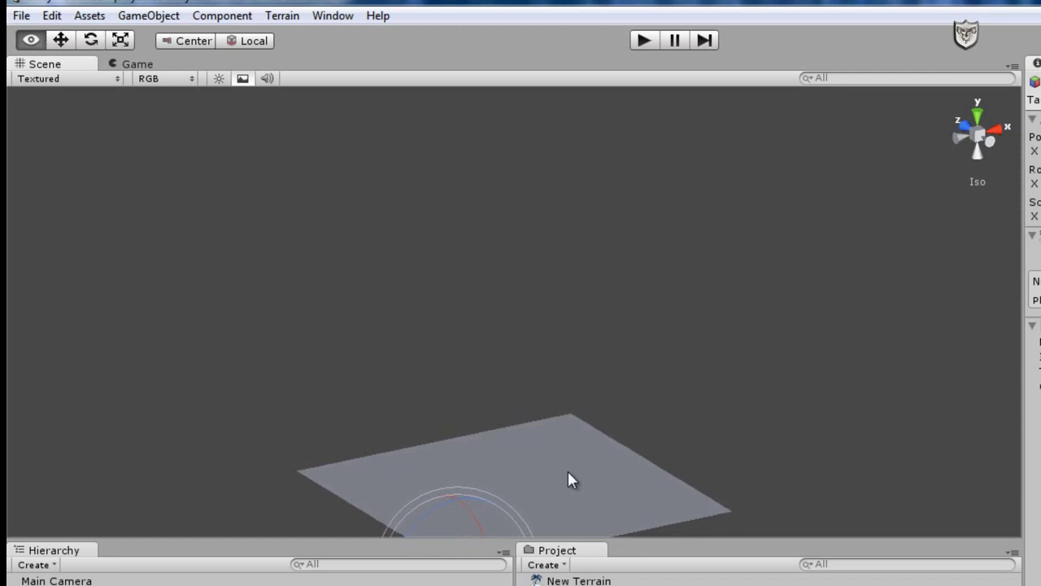
{"action": "scroll", "coordinate": [579, 471], "scroll_direction": "up", "scroll_amount": 5}
{"action": "scroll", "coordinate": [573, 415], "scroll_direction": "down", "scroll_amount": 5}
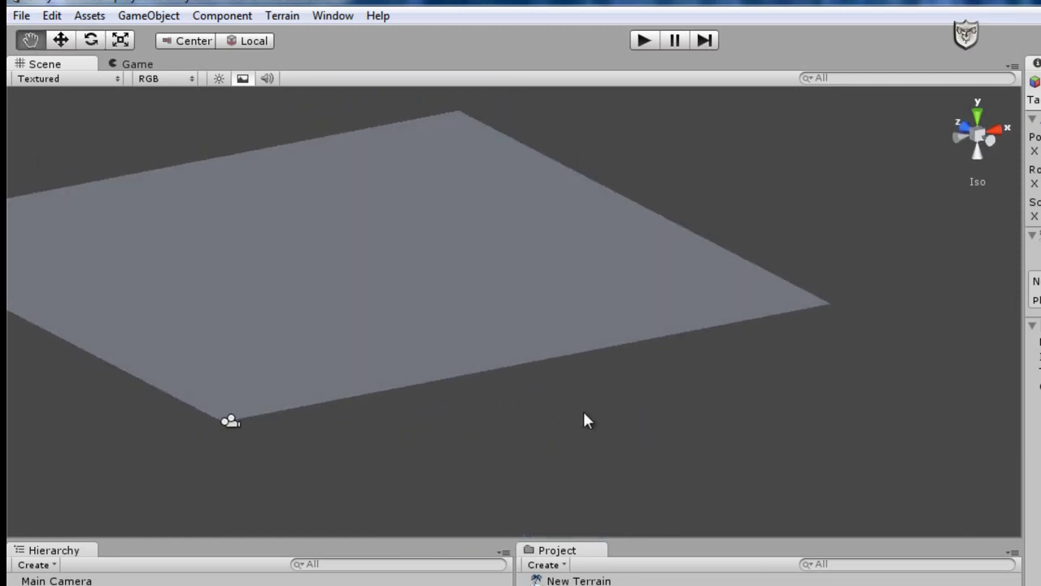
{"action": "scroll", "coordinate": [549, 398], "scroll_direction": "down", "scroll_amount": 5}
{"action": "scroll", "coordinate": [541, 427], "scroll_direction": "up", "scroll_amount": 2}
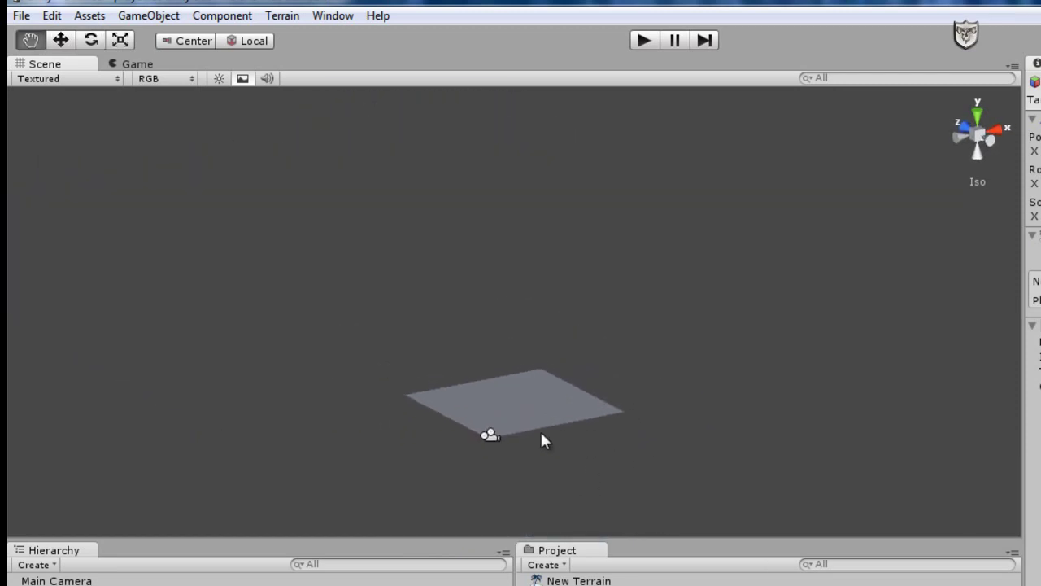
{"action": "scroll", "coordinate": [548, 419], "scroll_direction": "up", "scroll_amount": 5}
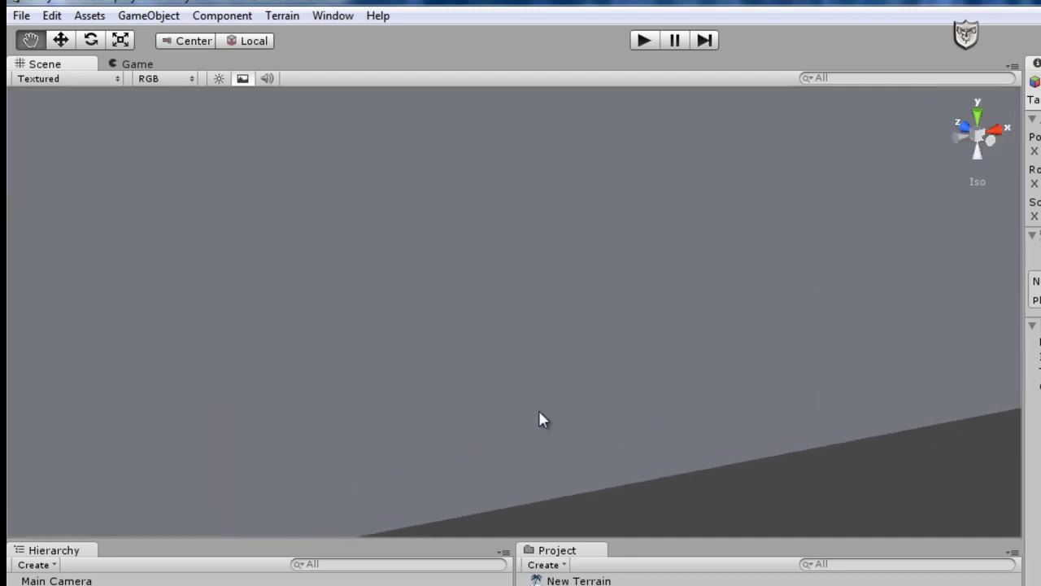
{"action": "scroll", "coordinate": [532, 394], "scroll_direction": "down", "scroll_amount": 8}
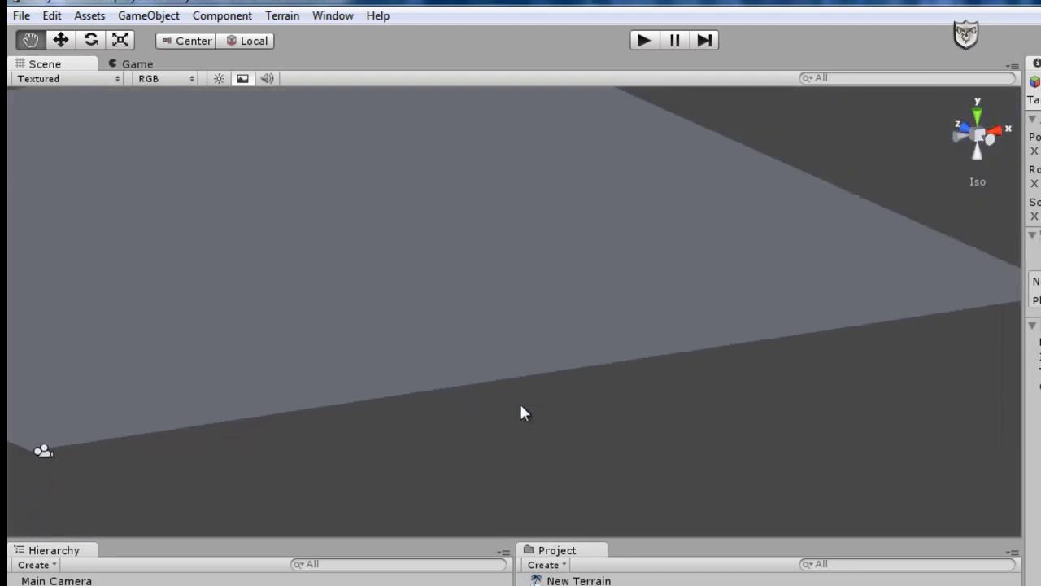
{"action": "left_click_drag", "start_coordinate": [467, 363], "coordinate": [447, 349], "text": "alt"}
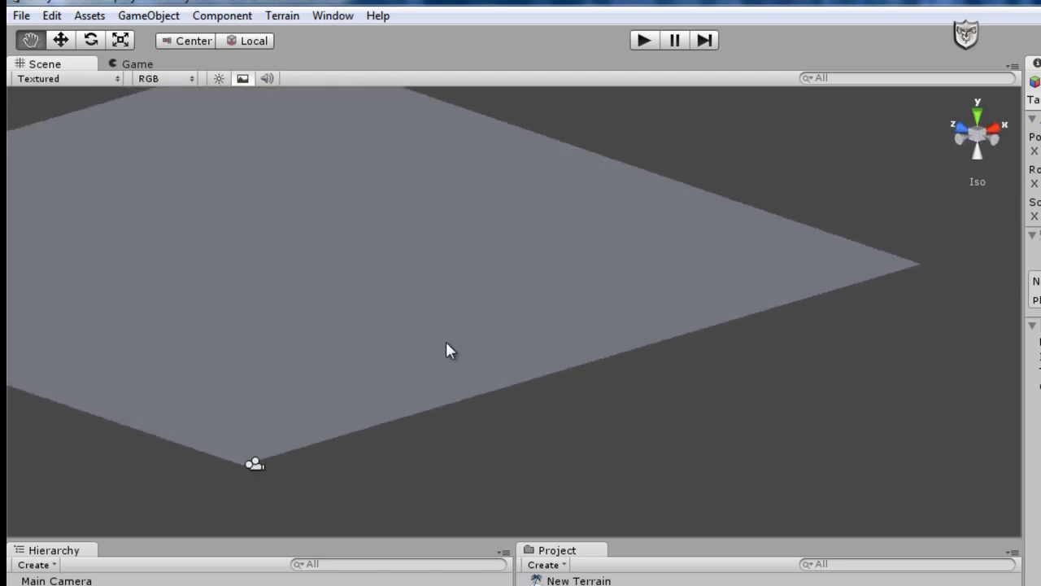
{"action": "scroll", "coordinate": [199, 335], "scroll_direction": "down", "scroll_amount": 4}
{"action": "left_click_drag", "start_coordinate": [204, 335], "coordinate": [84, 356], "text": "alt"}
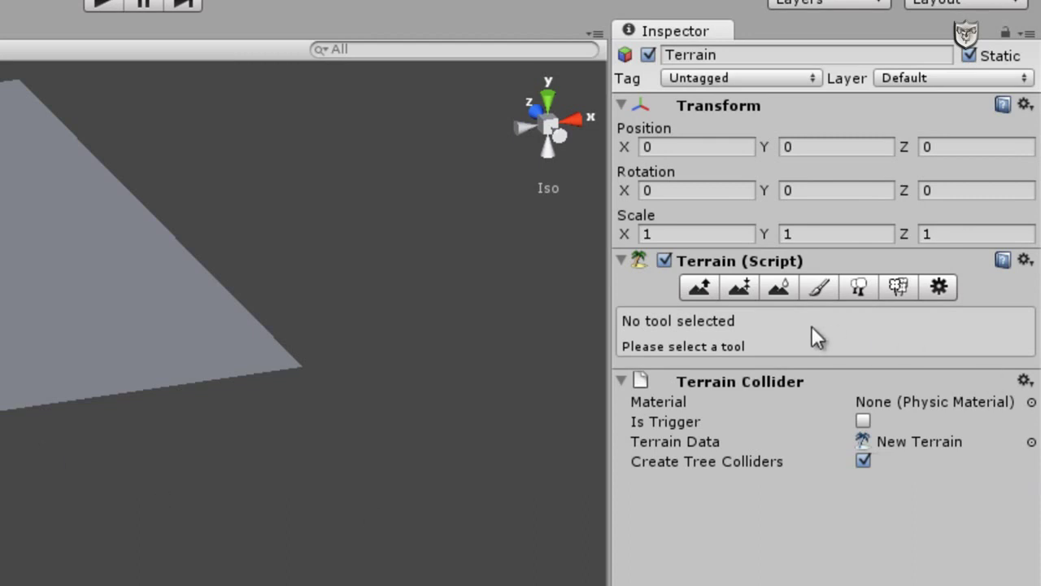
- Activate the Raise / Lower Terrain tool with the second soft round brush
{"action": "left_click", "coordinate": [698, 289]}
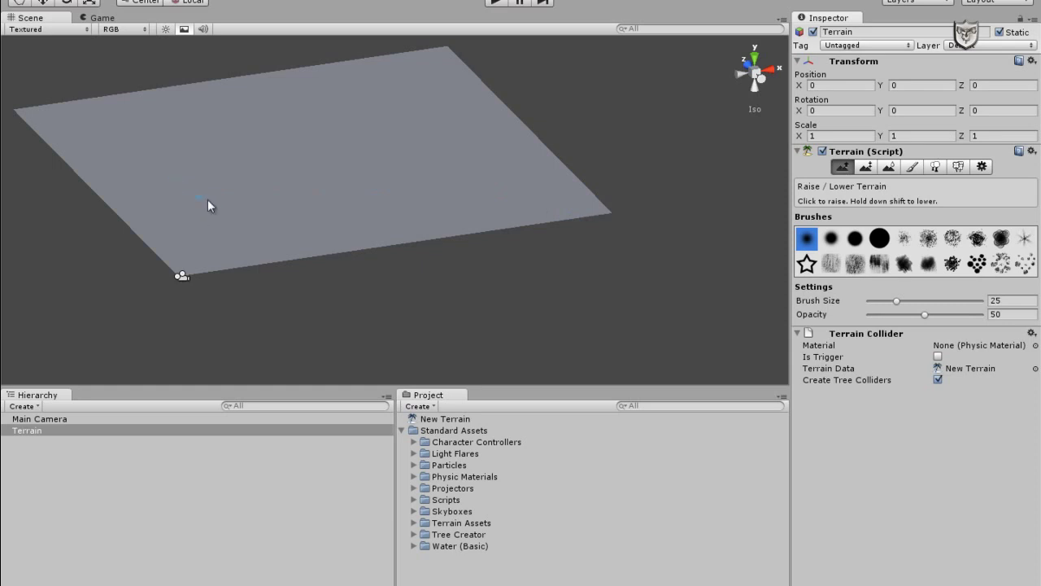
{"action": "left_click", "coordinate": [856, 243]}
{"action": "left_click", "coordinate": [831, 240]}
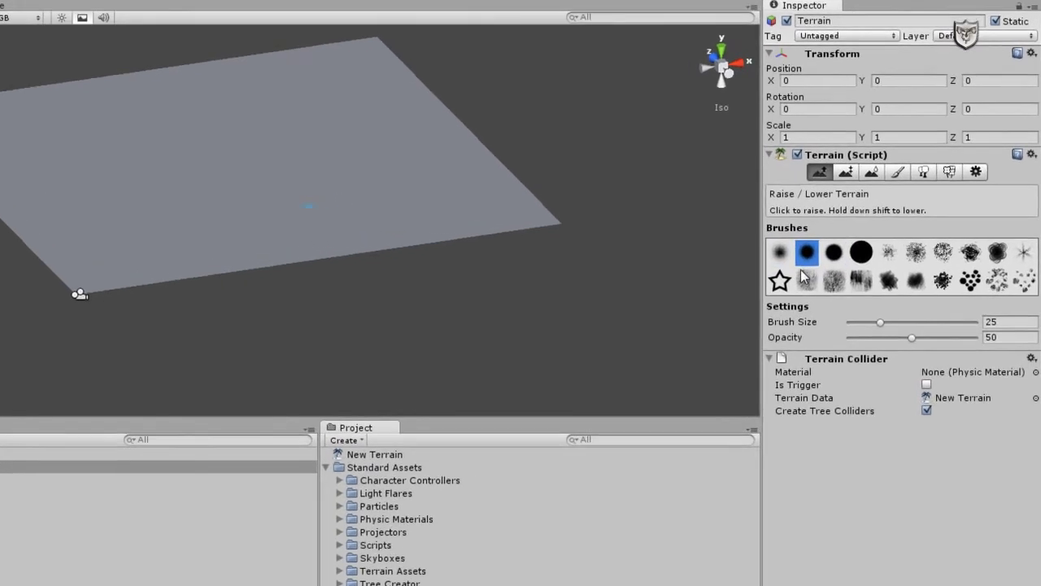
{"action": "left_click", "coordinate": [708, 289]}
{"action": "left_click", "coordinate": [741, 292]}
{"action": "left_click", "coordinate": [709, 293]}
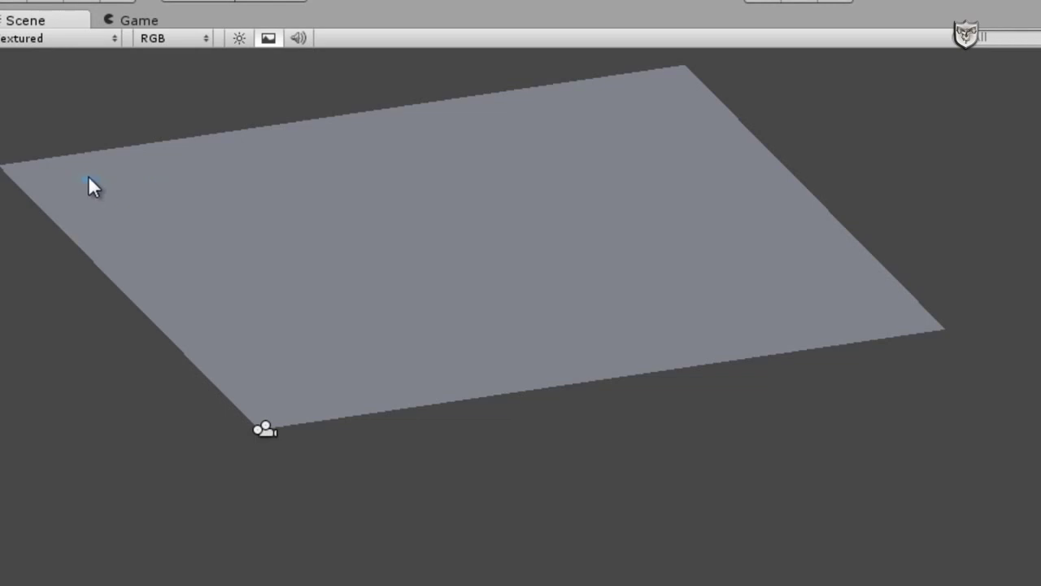
- Try raising a mountain ridge along the terrain's far edge, and undo the strokes
{"action": "left_click", "coordinate": [90, 178]}
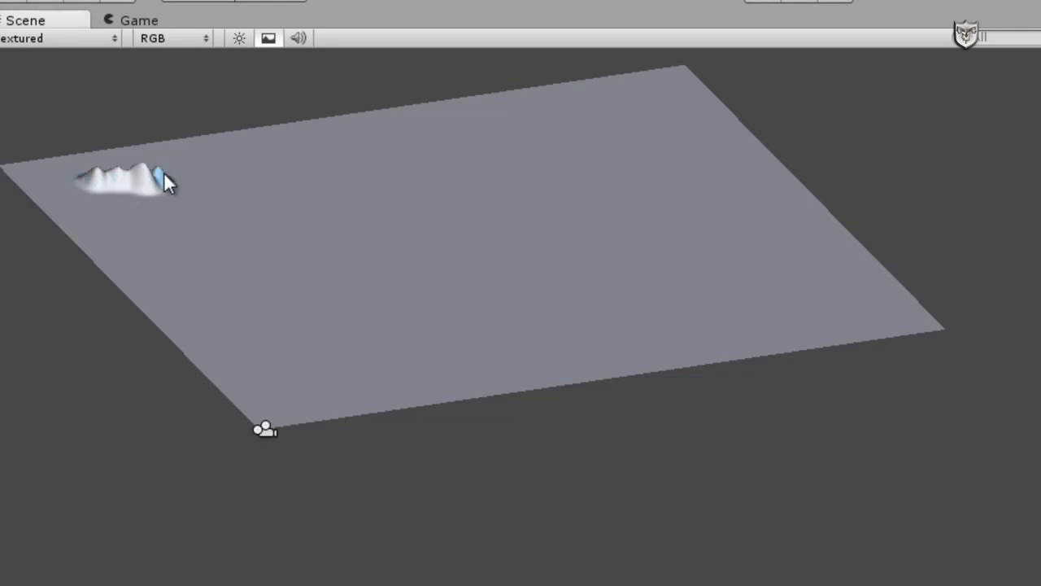
{"action": "left_click_drag", "start_coordinate": [163, 173], "coordinate": [274, 162]}
{"action": "mouse_move", "coordinate": [341, 141]}
{"action": "left_mouse_down"}
{"action": "mouse_move", "coordinate": [211, 176]}
{"action": "mouse_move", "coordinate": [126, 180]}
{"action": "mouse_move", "coordinate": [265, 155]}
{"action": "left_mouse_up"}
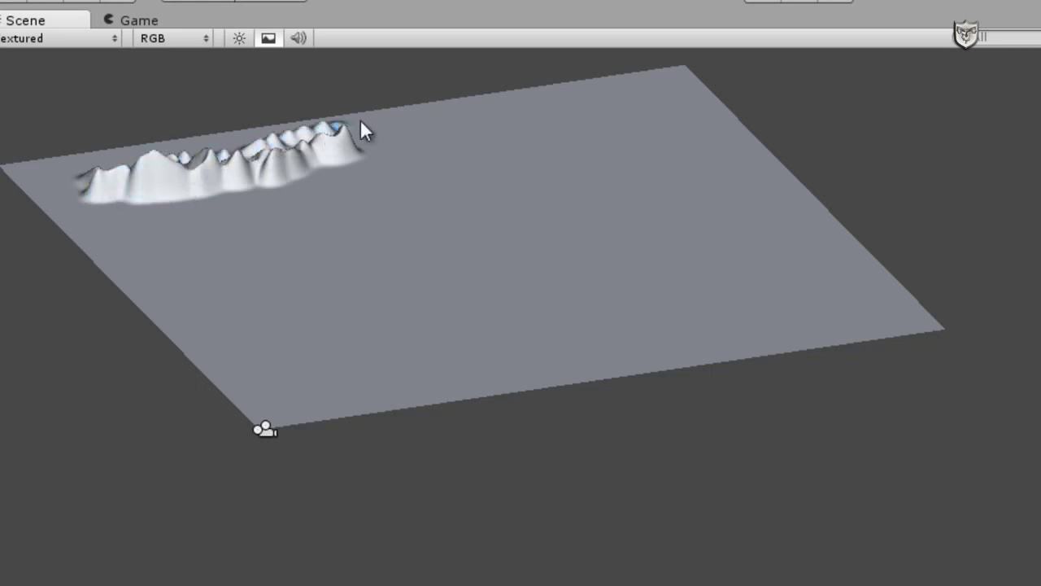
{"action": "left_click_drag", "start_coordinate": [361, 124], "coordinate": [423, 116]}
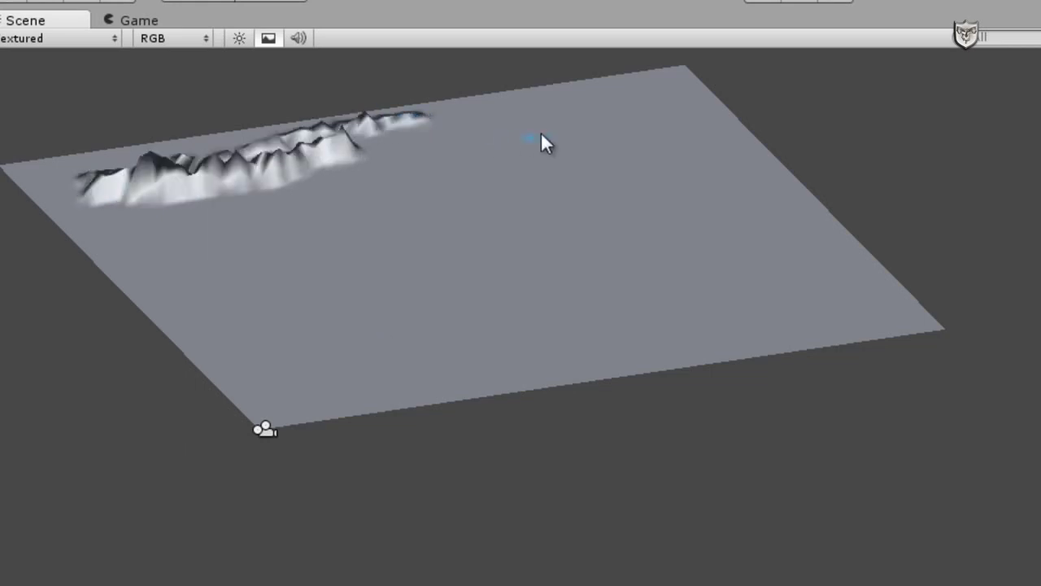
{"action": "key", "text": "ctrl+z"}
{"action": "key", "text": "ctrl+z"}
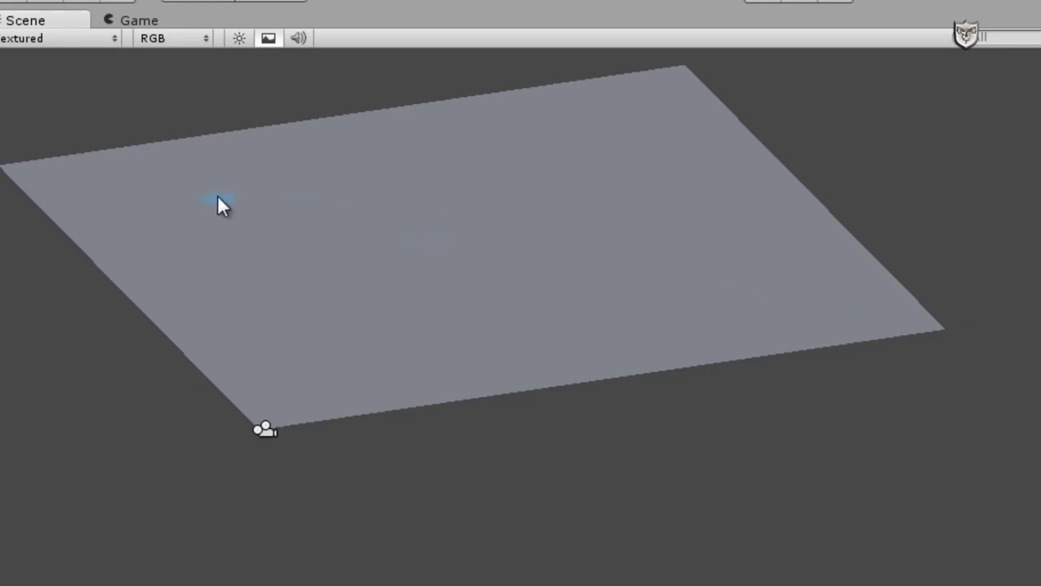
- Raise a chain of mountains along the terrain's far edge and the adjoining side edge with the soft round brush
{"action": "key", "text": "ctrl+y"}
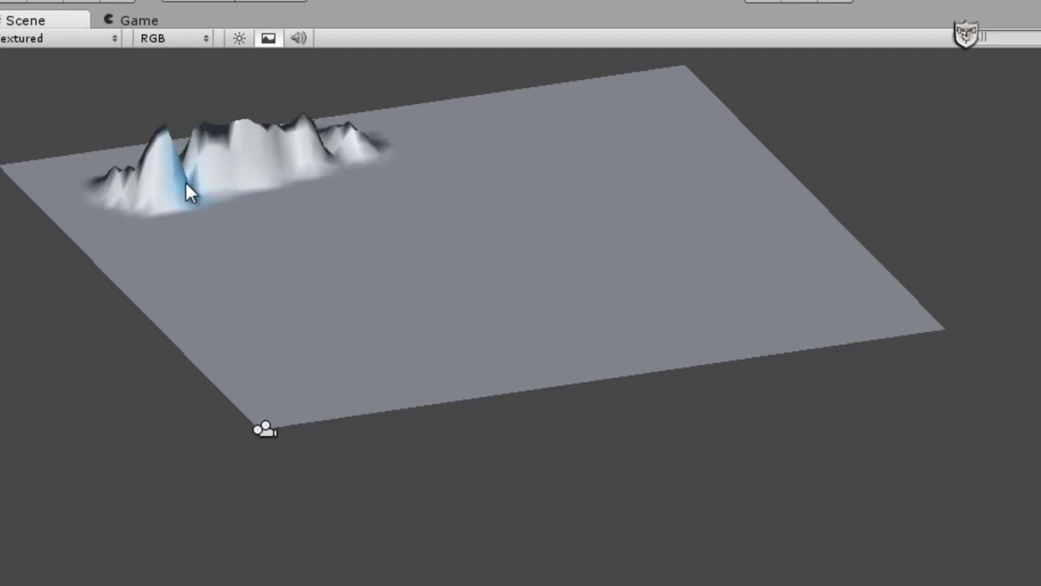
{"action": "key", "text": "ctrl+z"}
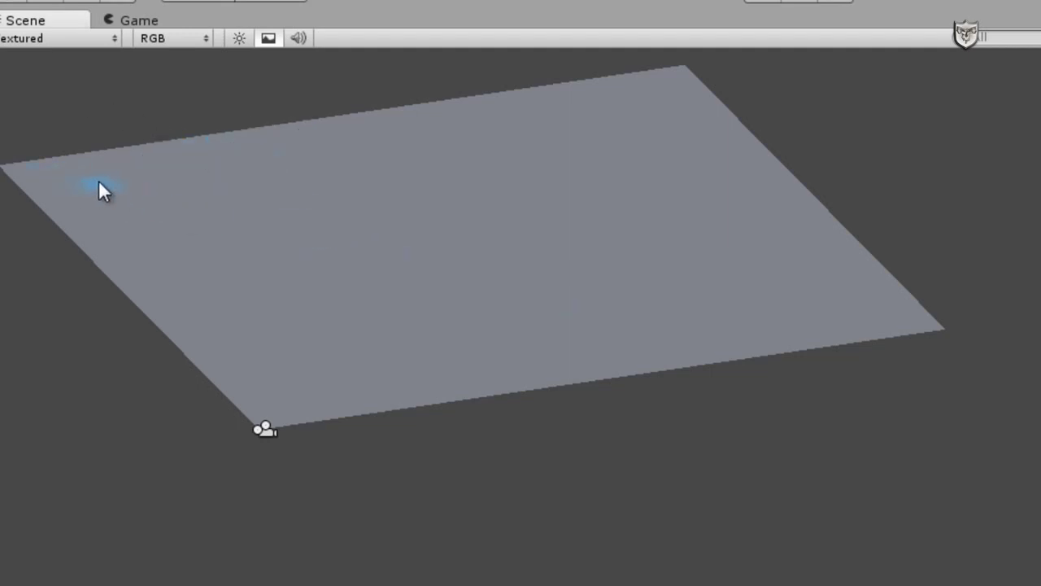
{"action": "mouse_move", "coordinate": [108, 174]}
{"action": "left_mouse_down"}
{"action": "mouse_move", "coordinate": [245, 155]}
{"action": "mouse_move", "coordinate": [128, 194]}
{"action": "mouse_move", "coordinate": [135, 250]}
{"action": "mouse_move", "coordinate": [86, 186]}
{"action": "mouse_move", "coordinate": [121, 235]}
{"action": "mouse_move", "coordinate": [239, 168]}
{"action": "mouse_move", "coordinate": [395, 139]}
{"action": "mouse_move", "coordinate": [284, 143]}
{"action": "mouse_move", "coordinate": [383, 109]}
{"action": "mouse_move", "coordinate": [83, 163]}
{"action": "mouse_move", "coordinate": [92, 232]}
{"action": "mouse_move", "coordinate": [130, 289]}
{"action": "left_mouse_up"}
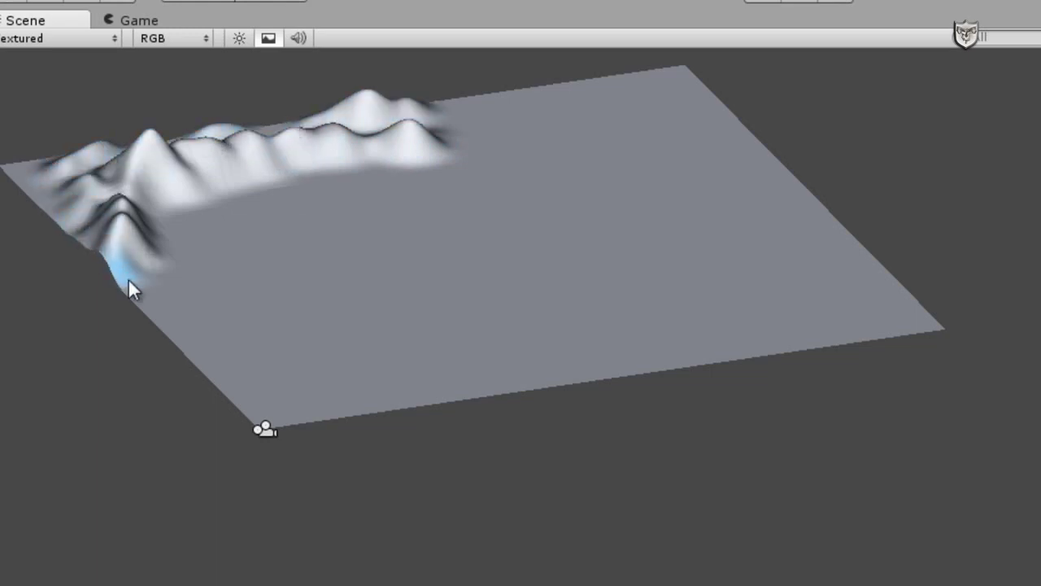
{"action": "mouse_move", "coordinate": [123, 251]}
{"action": "left_mouse_down"}
{"action": "mouse_move", "coordinate": [287, 206]}
{"action": "mouse_move", "coordinate": [387, 158]}
{"action": "mouse_move", "coordinate": [533, 153]}
{"action": "mouse_move", "coordinate": [550, 129]}
{"action": "mouse_move", "coordinate": [434, 128]}
{"action": "mouse_move", "coordinate": [553, 102]}
{"action": "mouse_move", "coordinate": [371, 150]}
{"action": "mouse_move", "coordinate": [244, 154]}
{"action": "mouse_move", "coordinate": [214, 165]}
{"action": "mouse_move", "coordinate": [505, 172]}
{"action": "left_mouse_up"}
{"action": "mouse_move", "coordinate": [186, 289]}
{"action": "left_mouse_down"}
{"action": "mouse_move", "coordinate": [236, 365]}
{"action": "mouse_move", "coordinate": [195, 219]}
{"action": "mouse_move", "coordinate": [205, 271]}
{"action": "mouse_move", "coordinate": [284, 396]}
{"action": "mouse_move", "coordinate": [280, 374]}
{"action": "left_mouse_up"}
{"action": "left_click_drag", "start_coordinate": [564, 112], "coordinate": [762, 161]}
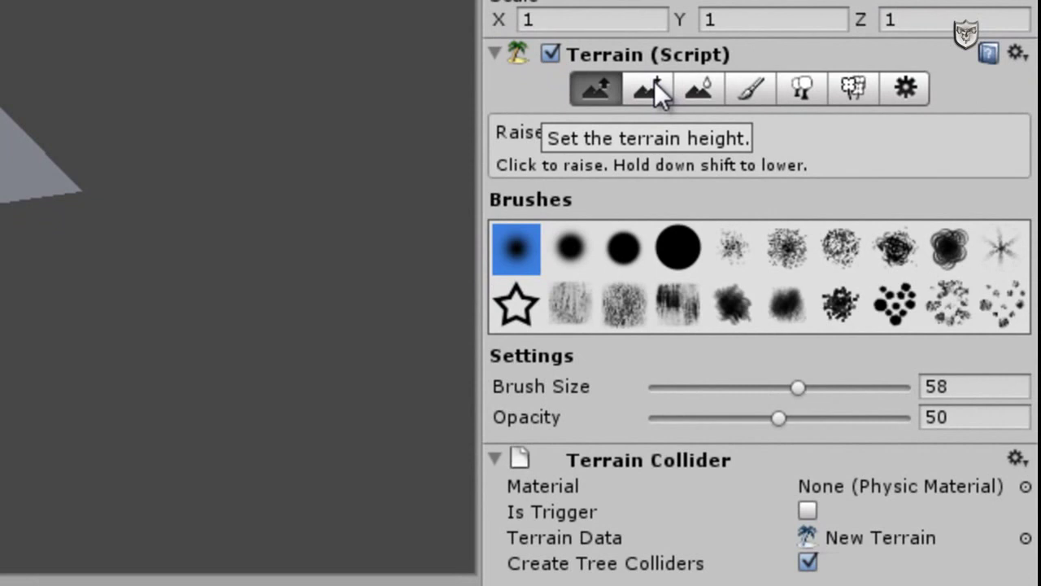
- Paint along the far mountain ridge with the Paint Height tool, using an increased target height
{"action": "left_click", "coordinate": [652, 83]}
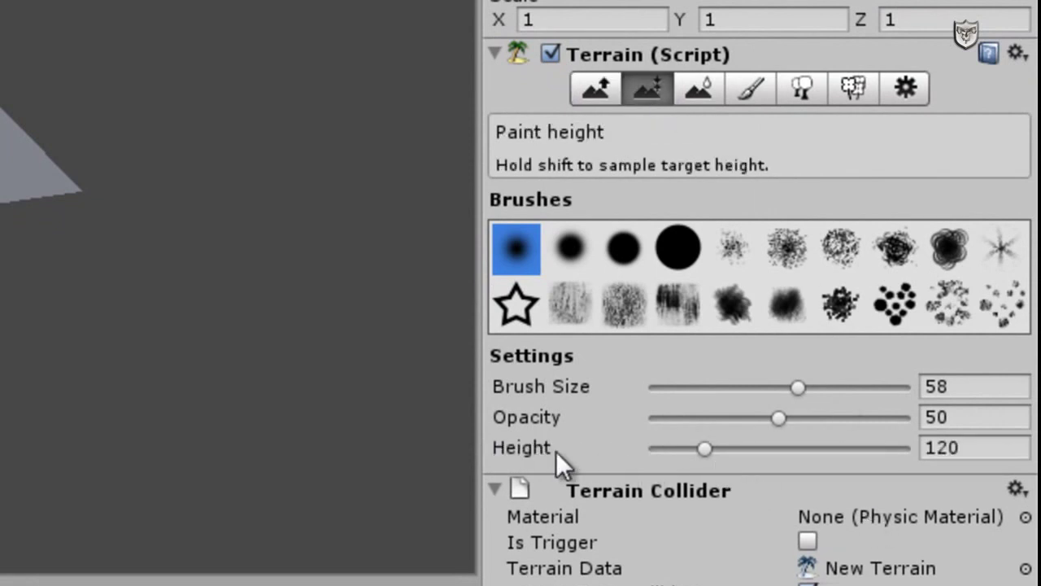
{"action": "left_click_drag", "start_coordinate": [705, 448], "coordinate": [746, 450]}
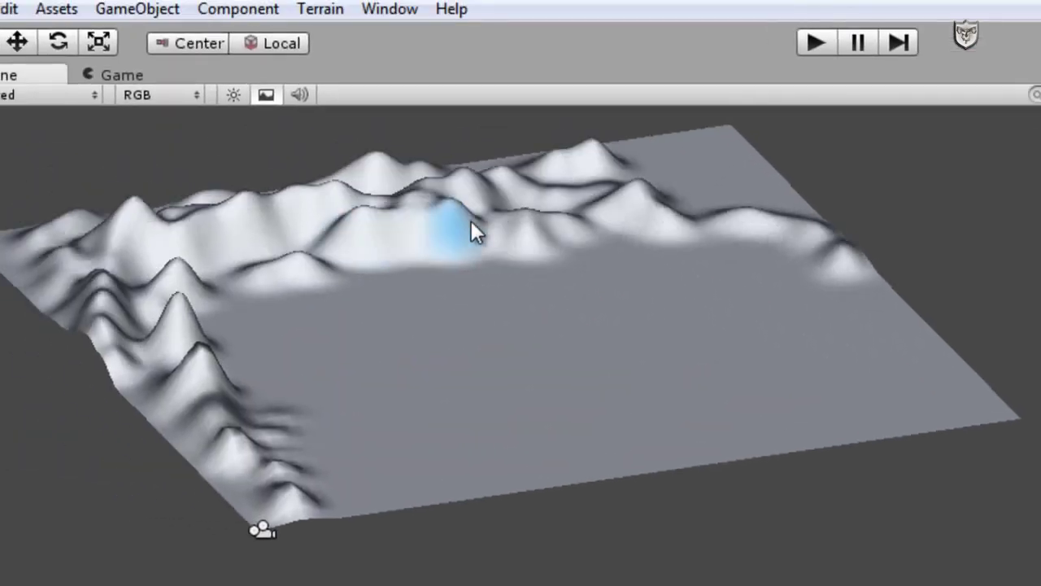
{"action": "mouse_move", "coordinate": [471, 220]}
{"action": "left_mouse_down"}
{"action": "mouse_move", "coordinate": [519, 214]}
{"action": "mouse_move", "coordinate": [300, 228]}
{"action": "mouse_move", "coordinate": [648, 189]}
{"action": "mouse_move", "coordinate": [478, 180]}
{"action": "mouse_move", "coordinate": [390, 249]}
{"action": "mouse_move", "coordinate": [233, 432]}
{"action": "mouse_move", "coordinate": [236, 296]}
{"action": "mouse_move", "coordinate": [222, 418]}
{"action": "mouse_move", "coordinate": [156, 342]}
{"action": "mouse_move", "coordinate": [187, 432]}
{"action": "mouse_move", "coordinate": [57, 251]}
{"action": "mouse_move", "coordinate": [549, 230]}
{"action": "mouse_move", "coordinate": [652, 191]}
{"action": "mouse_move", "coordinate": [715, 187]}
{"action": "mouse_move", "coordinate": [794, 273]}
{"action": "left_mouse_up"}
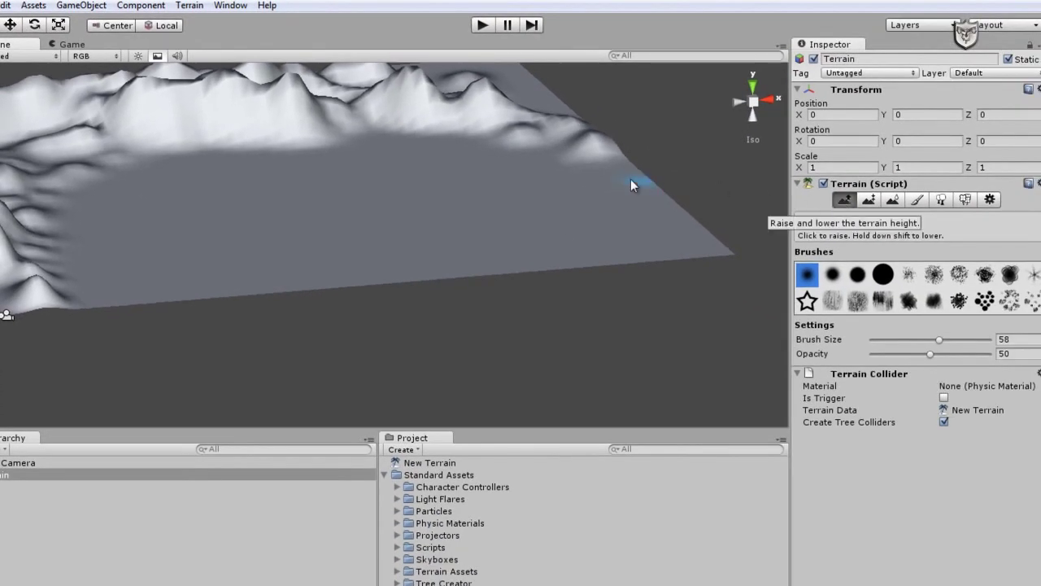
- Raise the ridge's inner slope, a lone peak on the plain, and a tall flat-topped mountain on the ridge
{"action": "mouse_move", "coordinate": [286, 122]}
{"action": "left_mouse_down"}
{"action": "mouse_move", "coordinate": [129, 138]}
{"action": "mouse_move", "coordinate": [263, 162]}
{"action": "mouse_move", "coordinate": [384, 169]}
{"action": "mouse_move", "coordinate": [404, 158]}
{"action": "mouse_move", "coordinate": [361, 163]}
{"action": "left_mouse_up"}
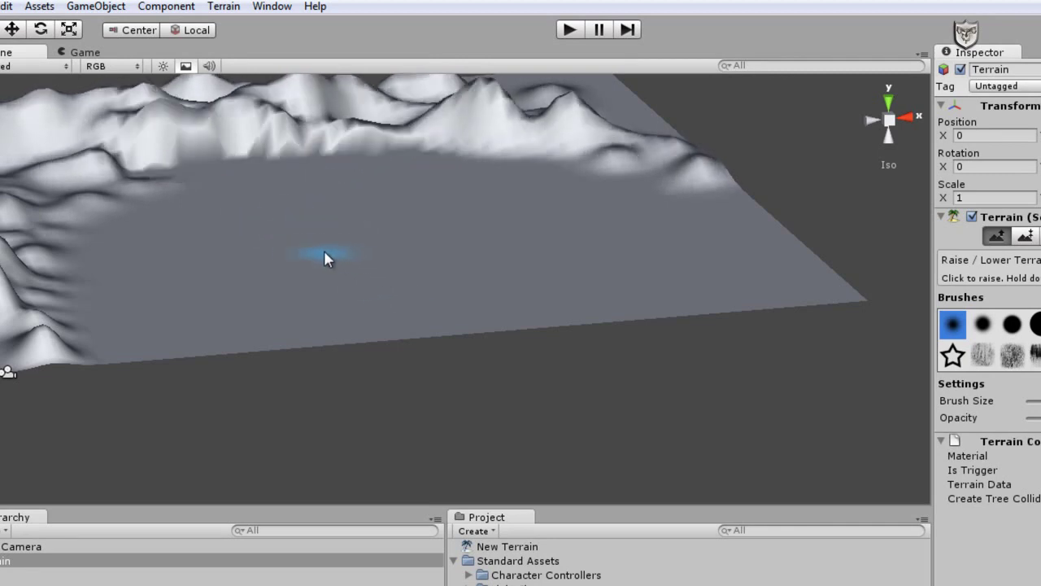
{"action": "left_click_drag", "start_coordinate": [279, 223], "coordinate": [314, 220]}
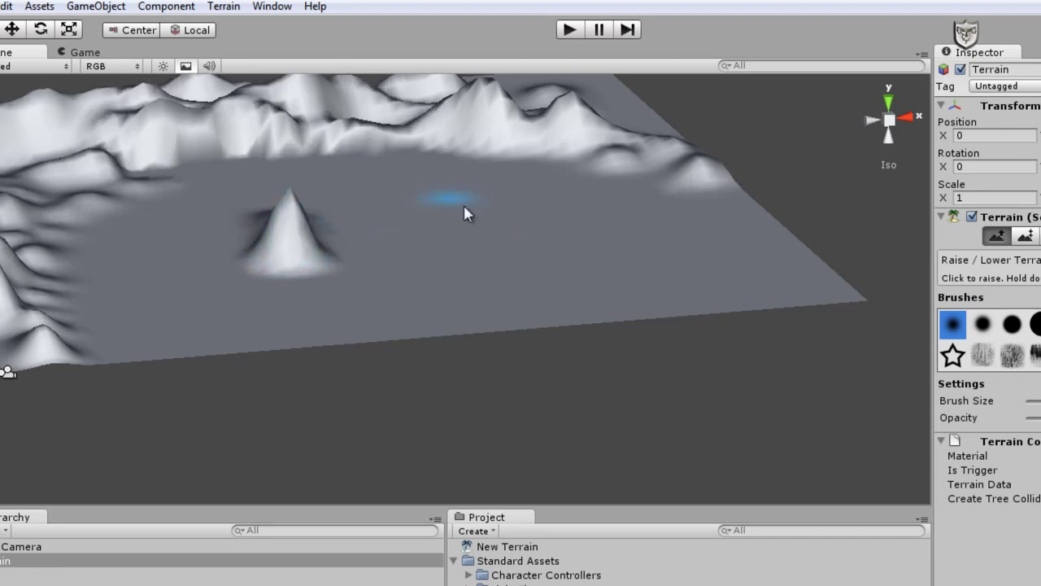
{"action": "left_click_drag", "start_coordinate": [414, 133], "coordinate": [334, 139]}
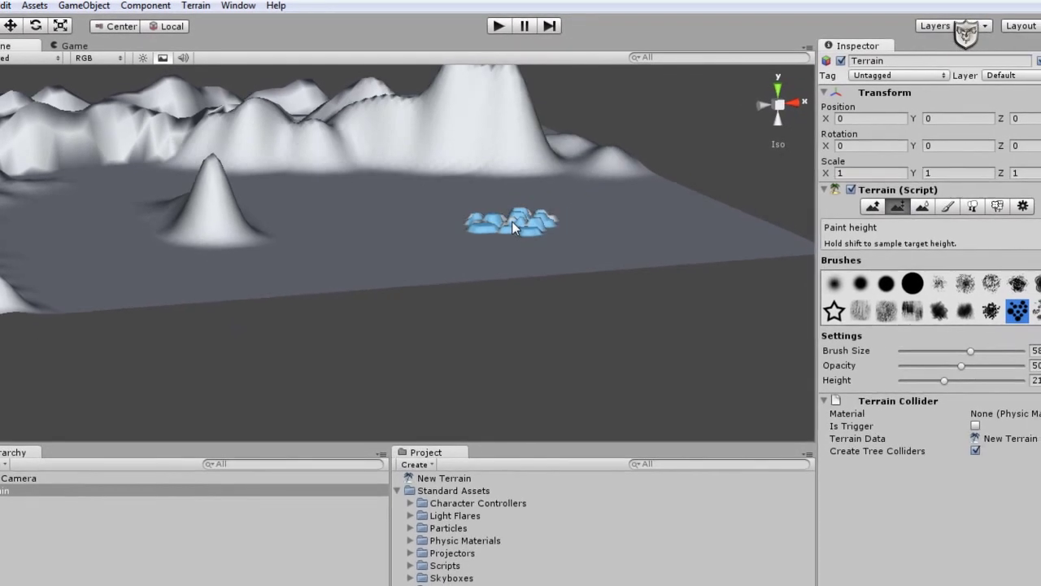
- Paint a cluster of tall spikes on the plain with the dotted brush, and soften them using Smooth Height
{"action": "left_click_drag", "start_coordinate": [585, 253], "coordinate": [578, 235]}
{"action": "left_click_drag", "start_coordinate": [505, 210], "coordinate": [507, 168]}
{"action": "left_click", "coordinate": [921, 206]}
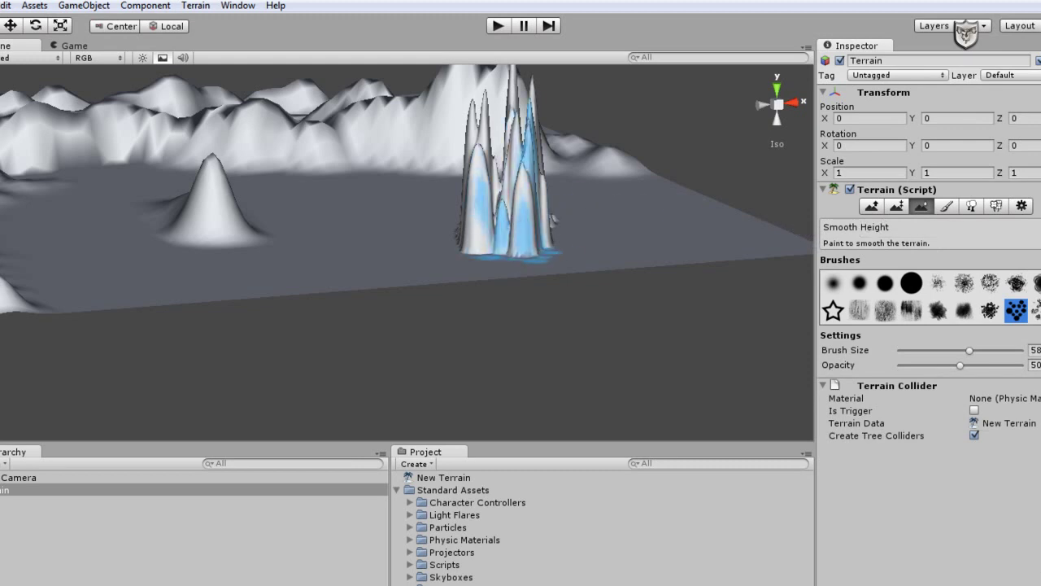
{"action": "mouse_move", "coordinate": [501, 196]}
{"action": "left_mouse_down"}
{"action": "mouse_move", "coordinate": [532, 192]}
{"action": "mouse_move", "coordinate": [494, 198]}
{"action": "mouse_move", "coordinate": [527, 195]}
{"action": "mouse_move", "coordinate": [508, 214]}
{"action": "mouse_move", "coordinate": [529, 187]}
{"action": "mouse_move", "coordinate": [506, 126]}
{"action": "mouse_move", "coordinate": [490, 205]}
{"action": "mouse_move", "coordinate": [511, 209]}
{"action": "mouse_move", "coordinate": [514, 227]}
{"action": "mouse_move", "coordinate": [445, 209]}
{"action": "mouse_move", "coordinate": [305, 127]}
{"action": "mouse_move", "coordinate": [433, 259]}
{"action": "mouse_move", "coordinate": [588, 287]}
{"action": "left_mouse_up"}
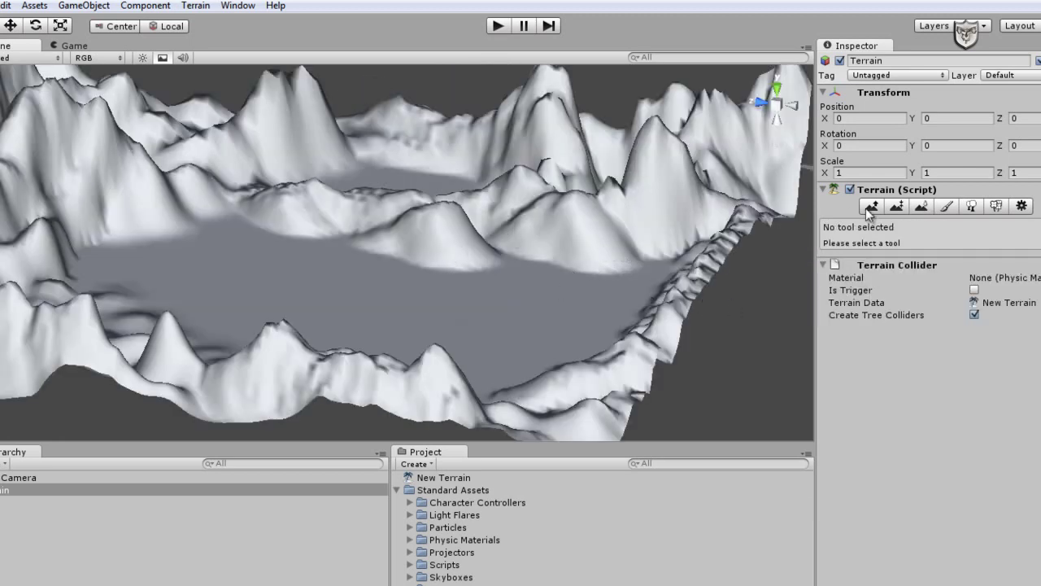
- Add the Cliff (Layered Rock) texture to the terrain's Paint Texture set as the base texture
{"action": "left_click", "coordinate": [871, 206]}
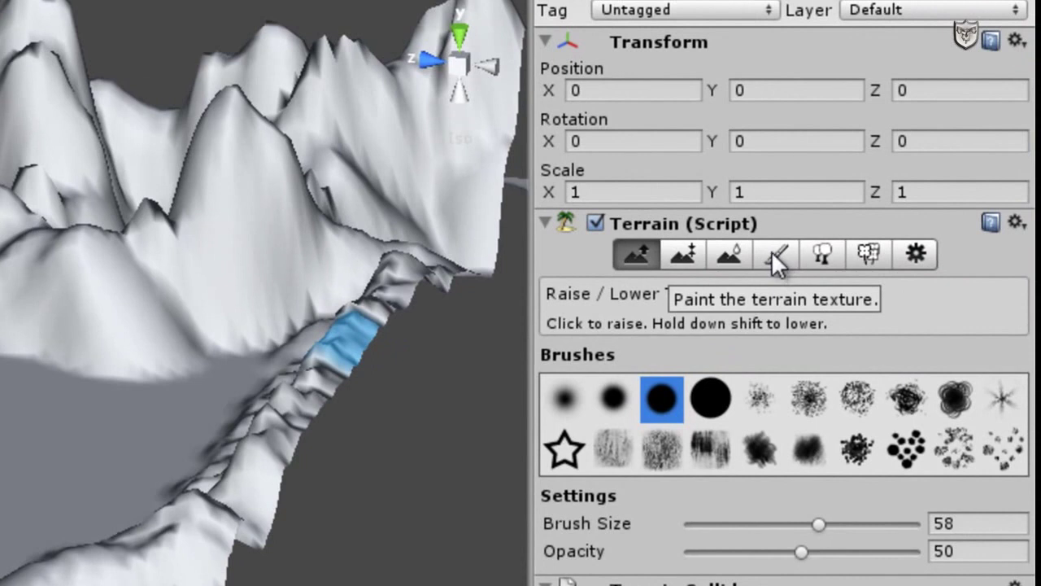
{"action": "left_click", "coordinate": [775, 253]}
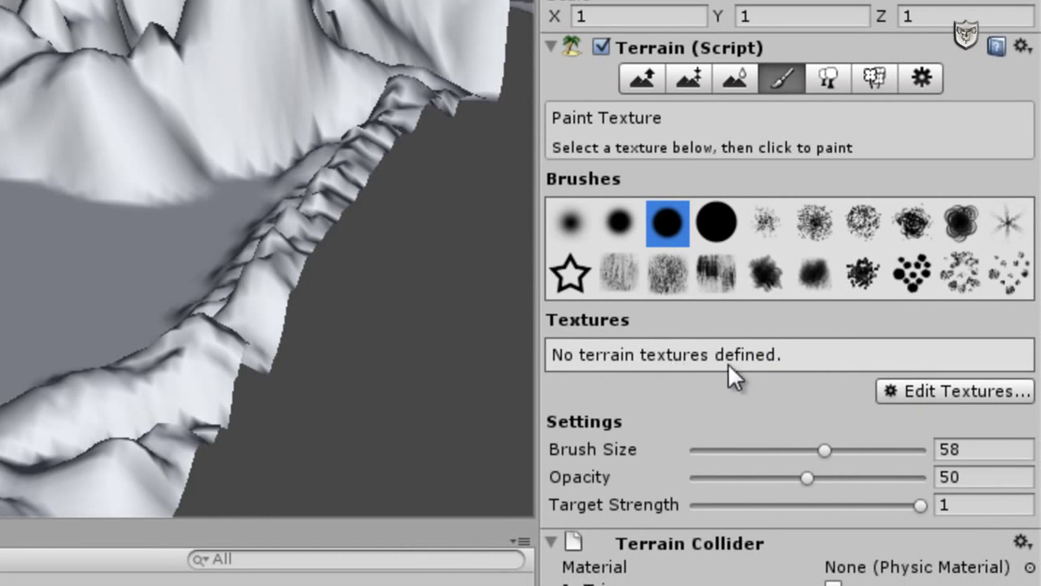
{"action": "left_click", "coordinate": [952, 389]}
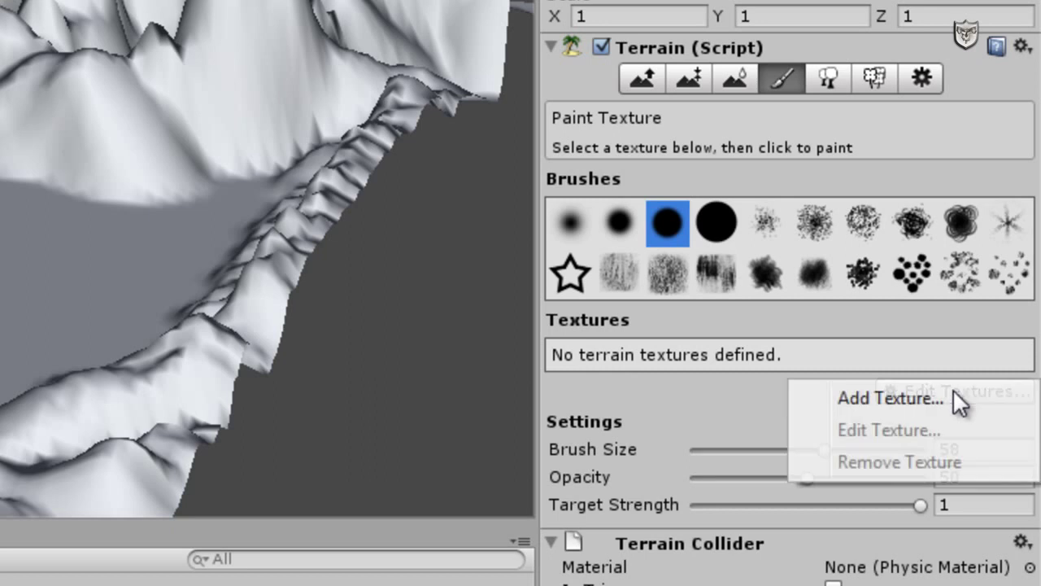
{"action": "left_click", "coordinate": [870, 398]}
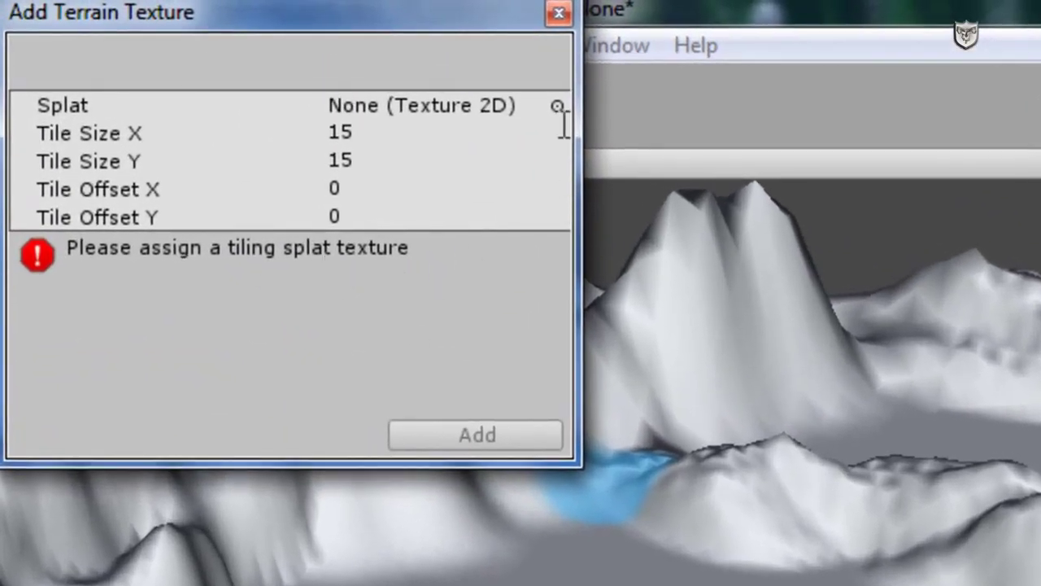
{"action": "left_click", "coordinate": [558, 105]}
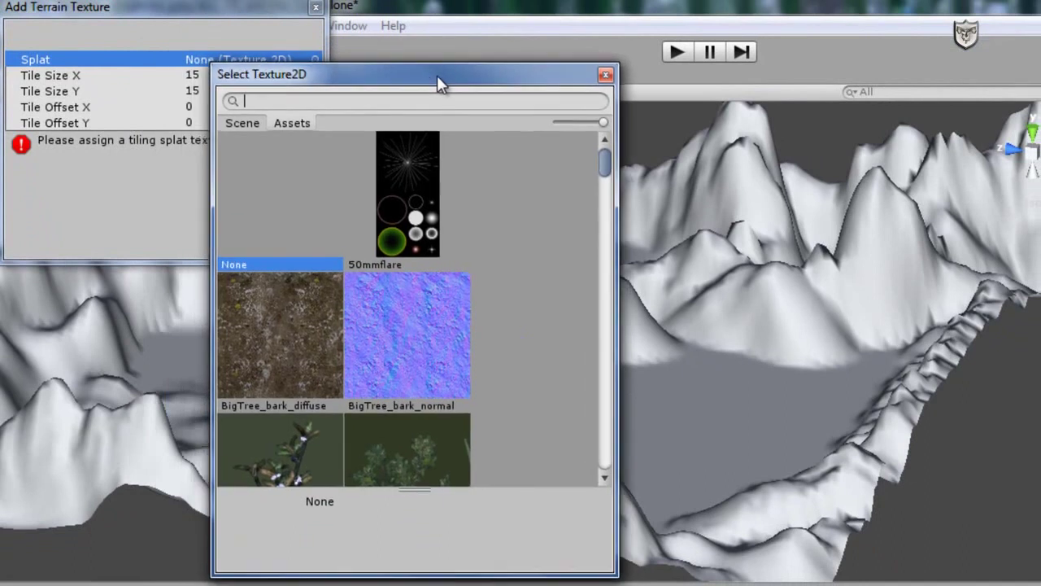
{"action": "left_click_drag", "start_coordinate": [437, 77], "coordinate": [534, 96]}
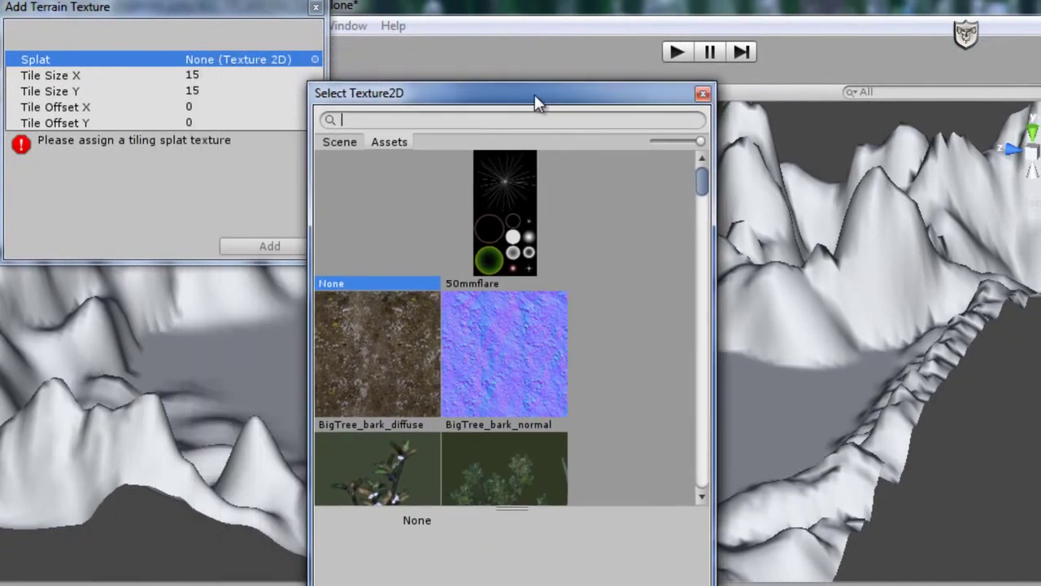
{"action": "mouse_move", "coordinate": [701, 191]}
{"action": "left_mouse_down"}
{"action": "mouse_move", "coordinate": [703, 209]}
{"action": "mouse_move", "coordinate": [701, 193]}
{"action": "left_mouse_up"}
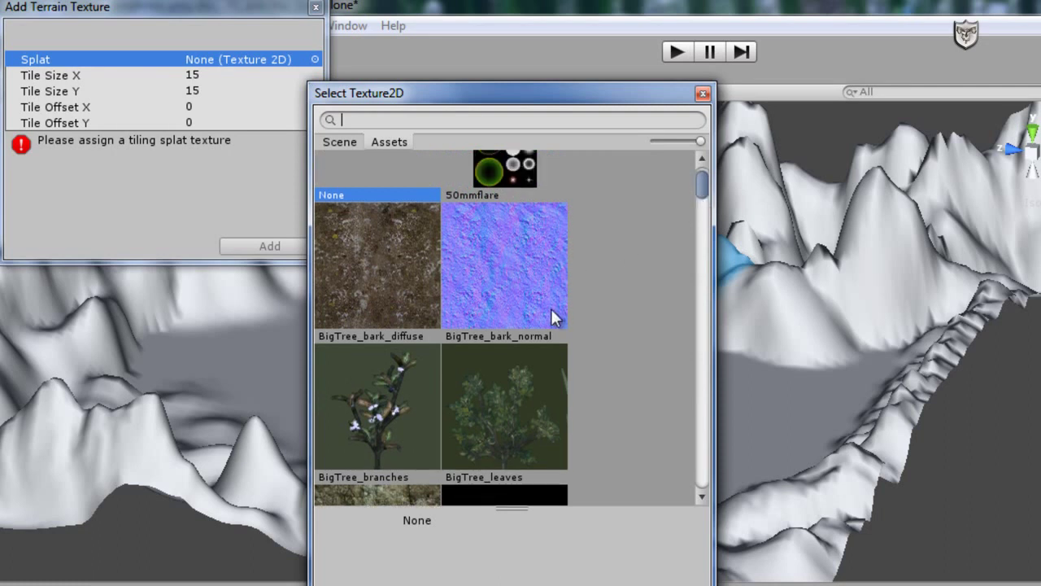
{"action": "left_click", "coordinate": [399, 494]}
{"action": "left_click_drag", "start_coordinate": [705, 180], "coordinate": [705, 196]}
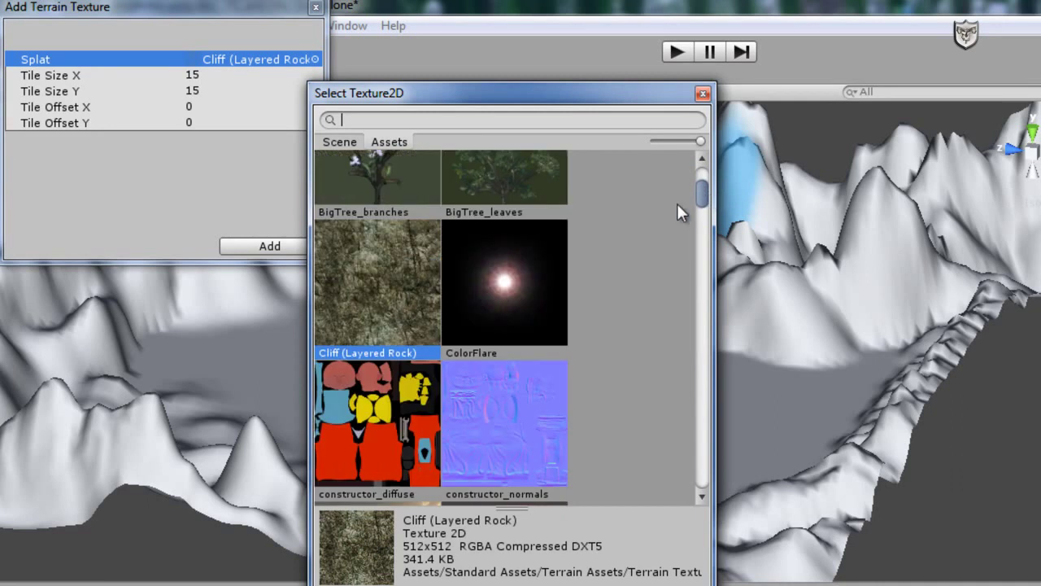
{"action": "double_click", "coordinate": [382, 292]}
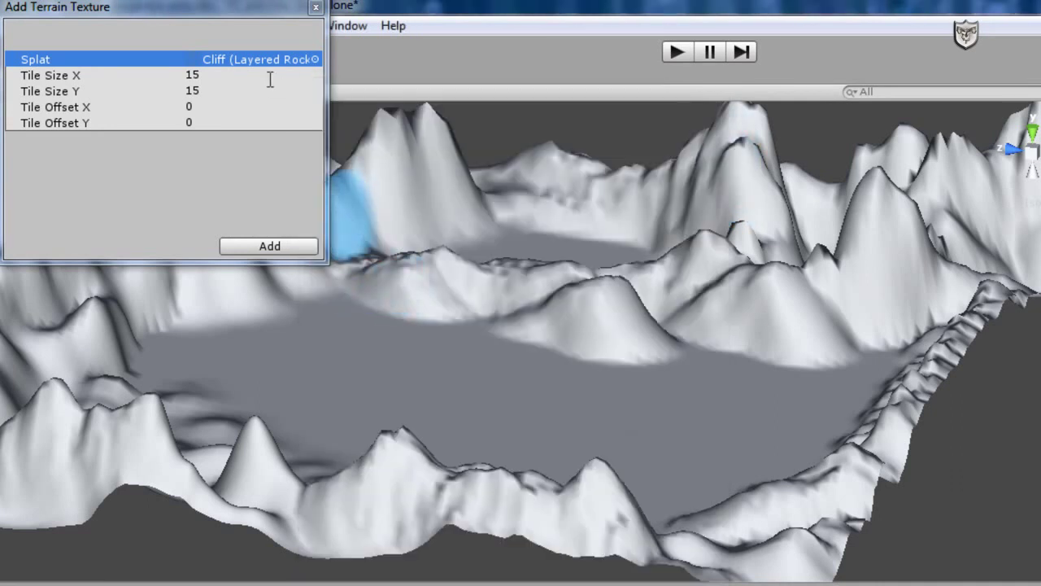
{"action": "left_click", "coordinate": [275, 243]}
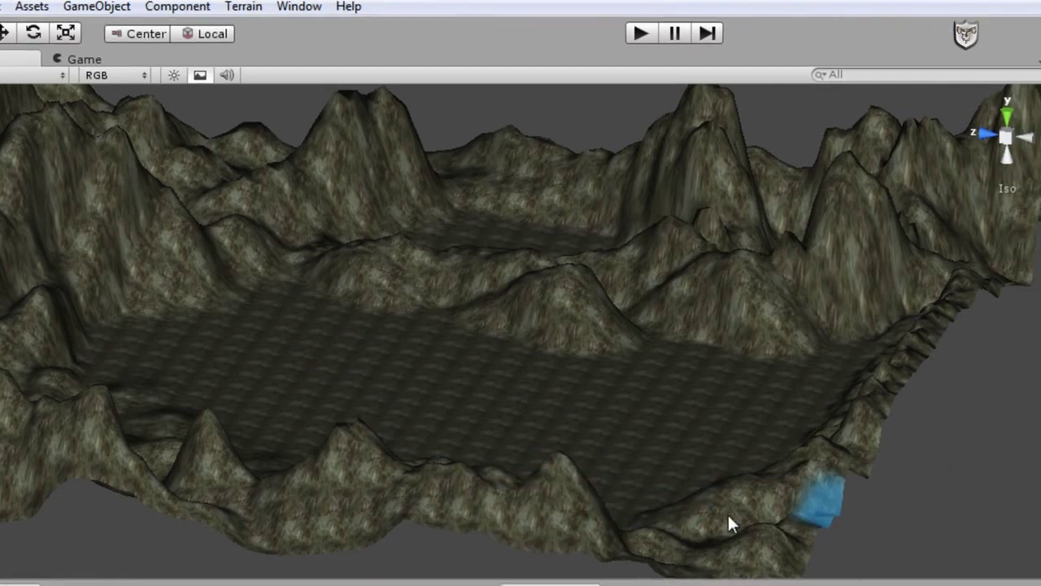
- Add a green grass texture as the terrain's second paintable texture
{"action": "left_click", "coordinate": [867, 450]}
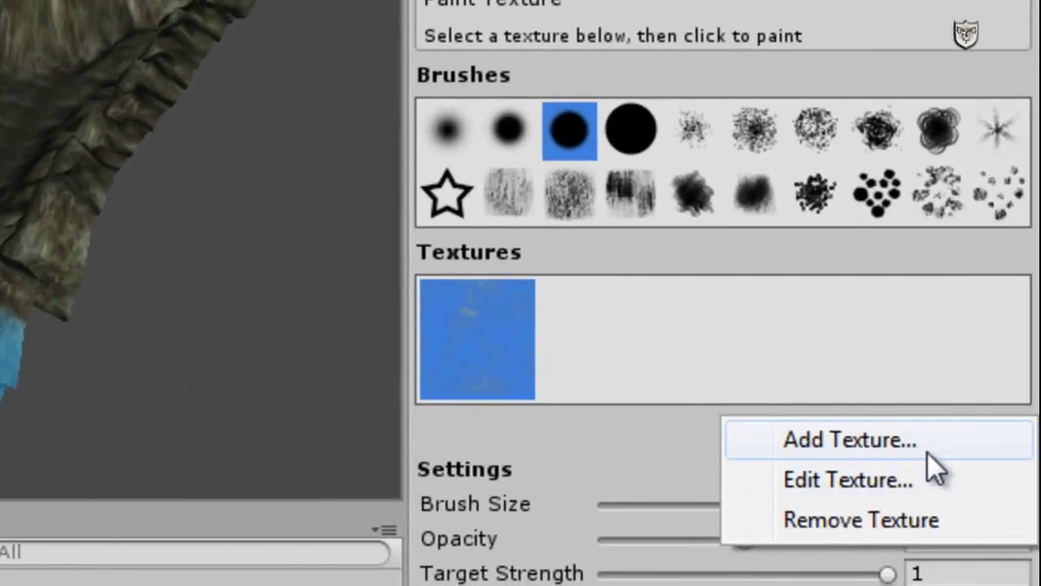
{"action": "left_click", "coordinate": [928, 452]}
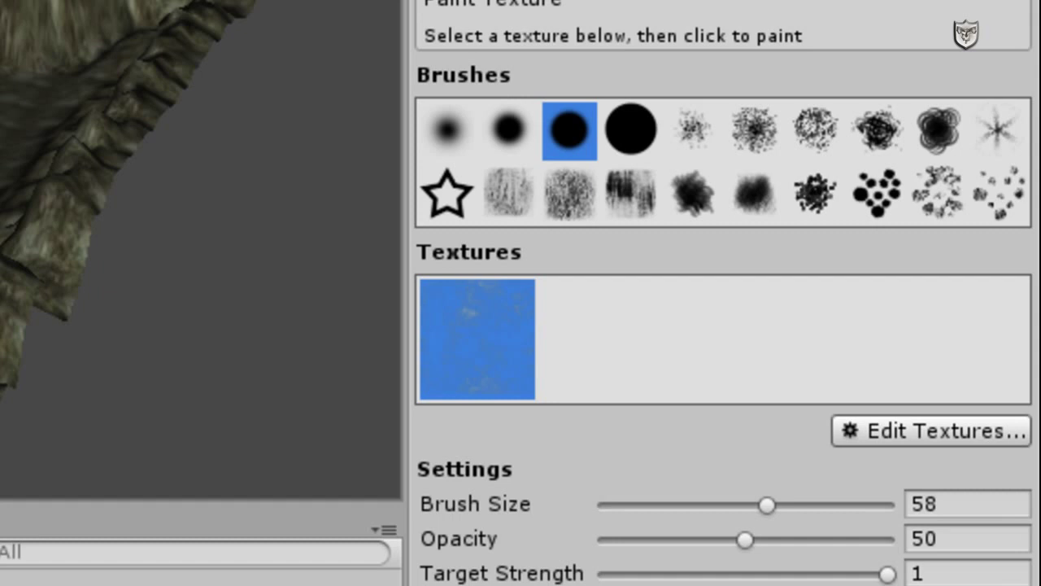
- Add the Grass&Rock texture as the terrain's third paintable texture
{"action": "left_click", "coordinate": [1006, 431]}
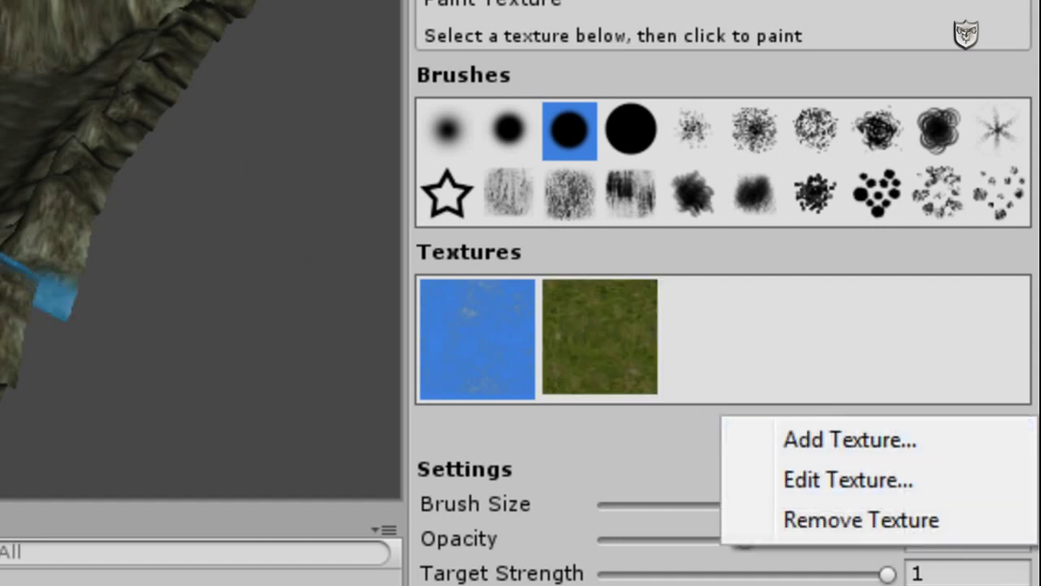
{"action": "left_click", "coordinate": [903, 449]}
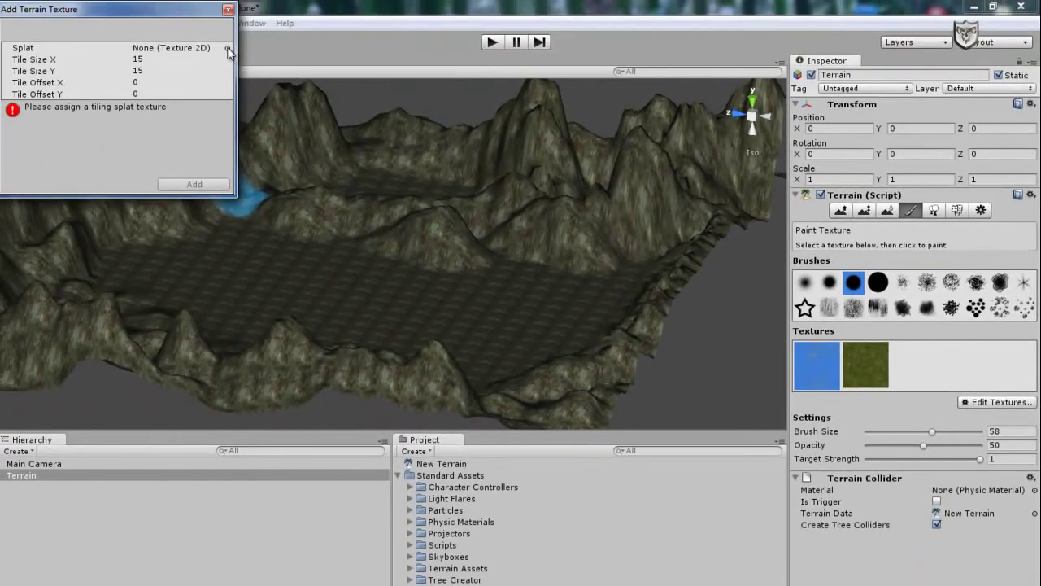
{"action": "left_click", "coordinate": [228, 47]}
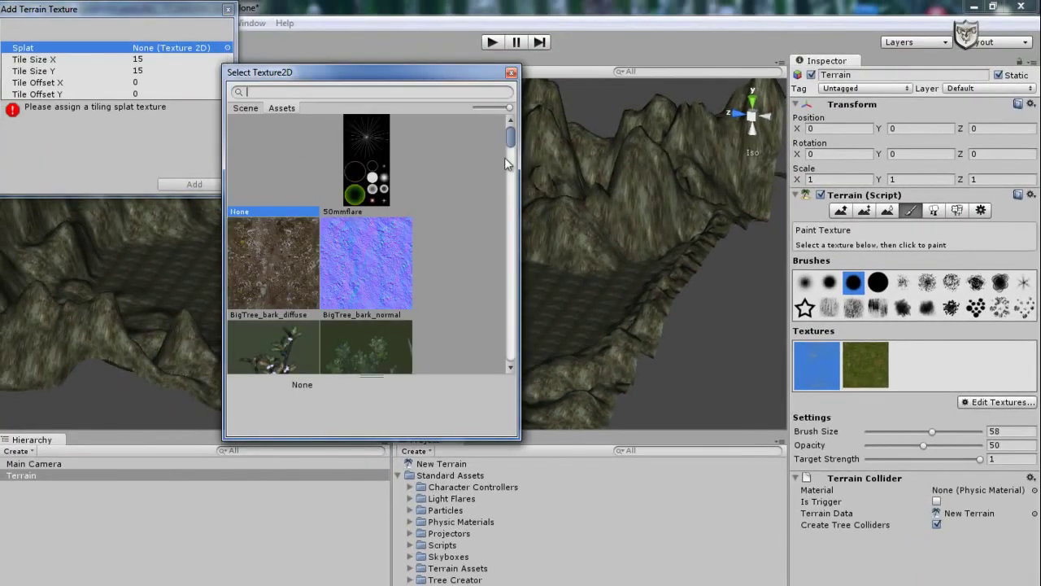
{"action": "left_click_drag", "start_coordinate": [513, 139], "coordinate": [514, 204]}
{"action": "left_click", "coordinate": [367, 194]}
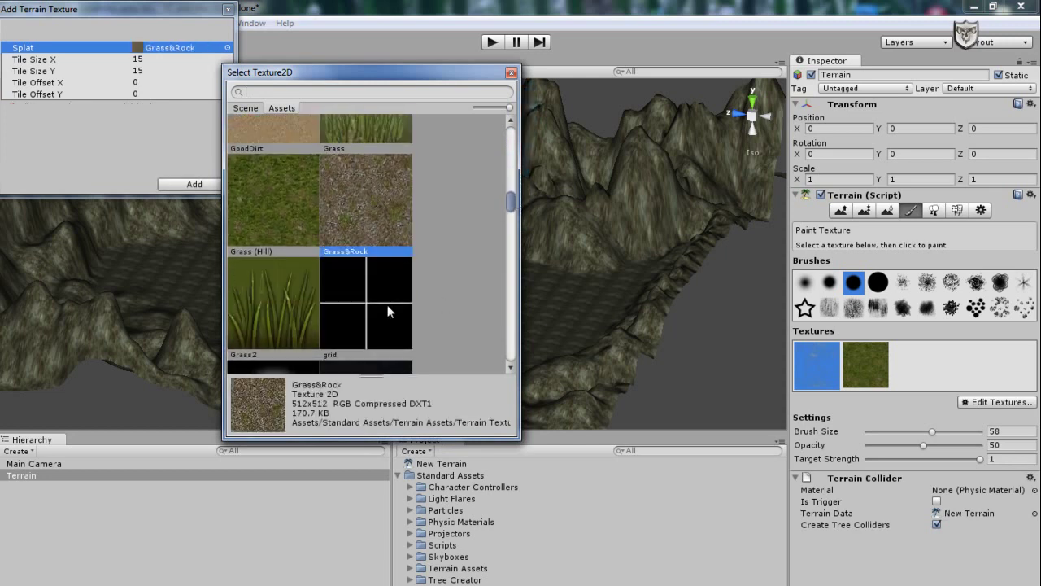
{"action": "double_click", "coordinate": [381, 231]}
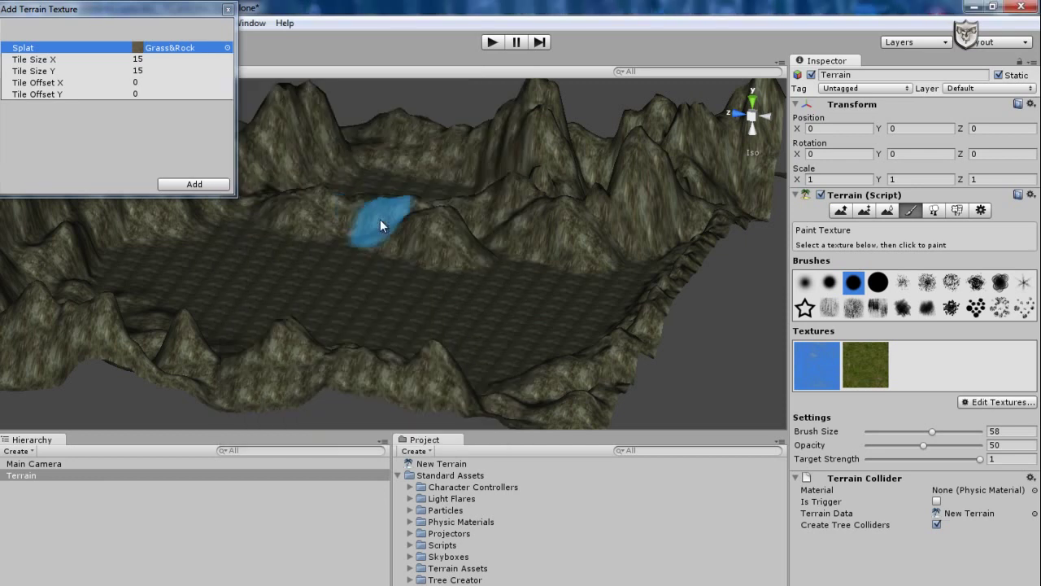
{"action": "left_click", "coordinate": [194, 184]}
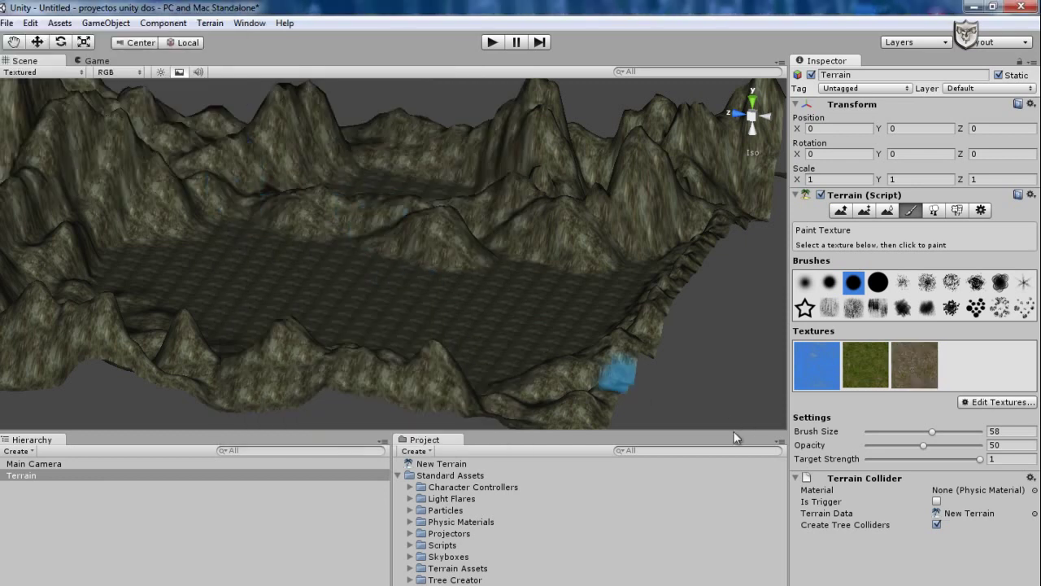
{"action": "left_click", "coordinate": [864, 371]}
{"action": "left_click", "coordinate": [816, 369]}
{"action": "left_click", "coordinate": [862, 366]}
{"action": "left_click", "coordinate": [915, 370]}
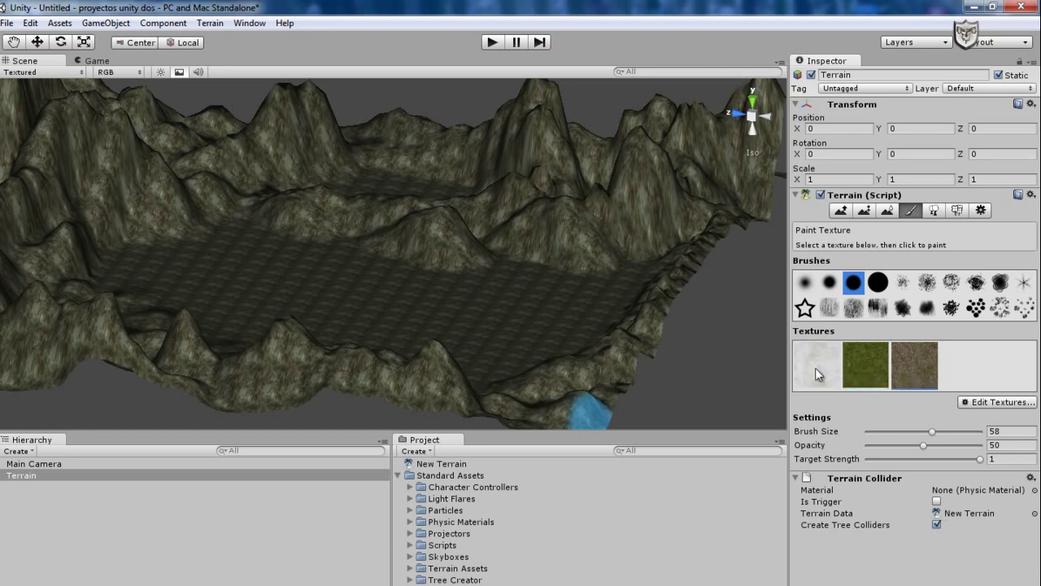
{"action": "left_click", "coordinate": [815, 367]}
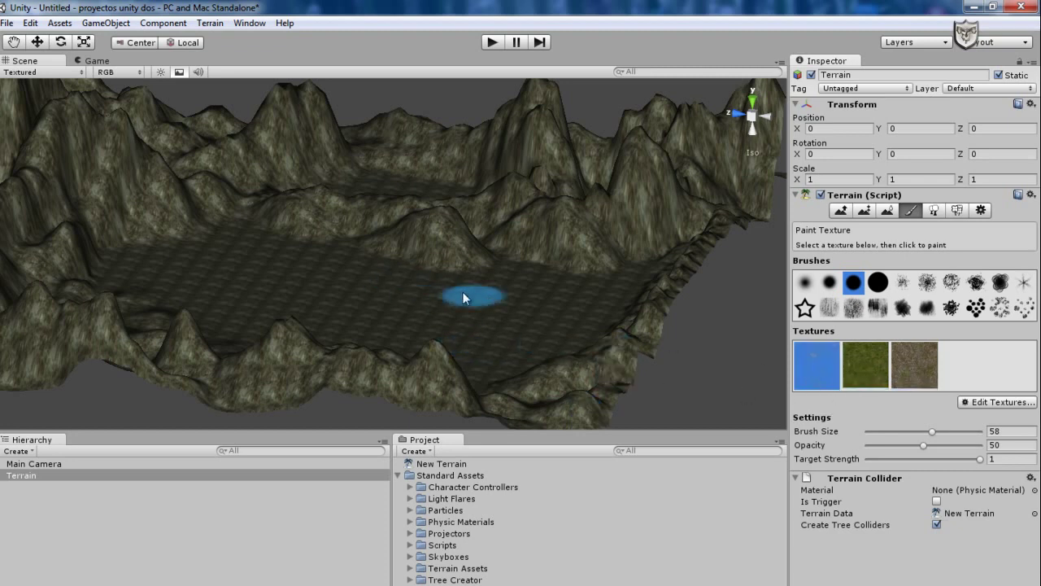
- Paint the green grass texture over the valley floor and nearby slopes, reducing the brush size to 33 to fill remaining gaps
{"action": "left_click", "coordinate": [876, 370]}
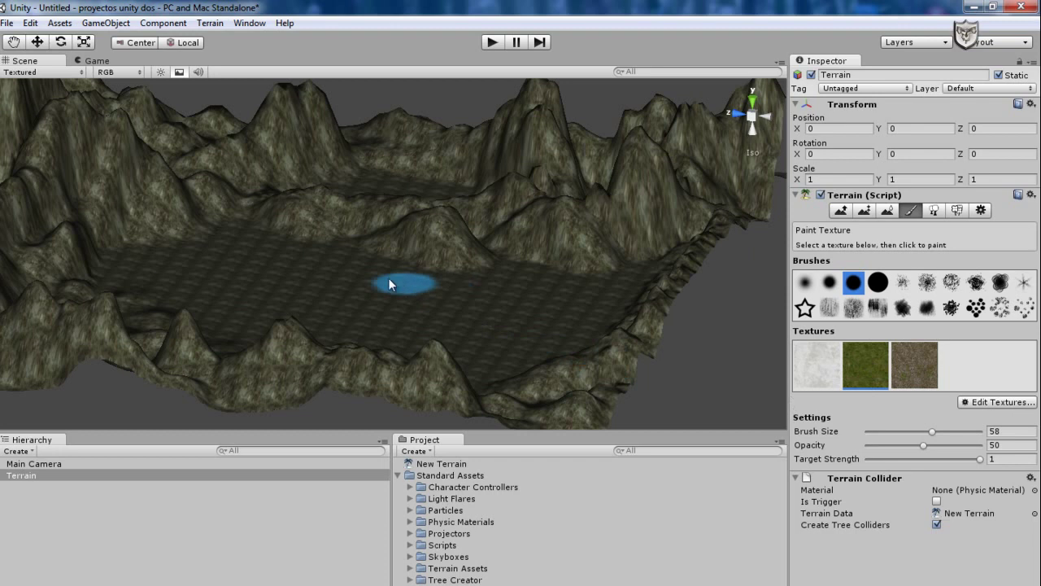
{"action": "mouse_move", "coordinate": [247, 244]}
{"action": "left_mouse_down"}
{"action": "mouse_move", "coordinate": [174, 256]}
{"action": "mouse_move", "coordinate": [340, 252]}
{"action": "mouse_move", "coordinate": [313, 222]}
{"action": "mouse_move", "coordinate": [469, 307]}
{"action": "mouse_move", "coordinate": [367, 283]}
{"action": "mouse_move", "coordinate": [507, 284]}
{"action": "mouse_move", "coordinate": [525, 321]}
{"action": "mouse_move", "coordinate": [414, 327]}
{"action": "mouse_move", "coordinate": [309, 314]}
{"action": "mouse_move", "coordinate": [269, 301]}
{"action": "mouse_move", "coordinate": [275, 276]}
{"action": "left_mouse_up"}
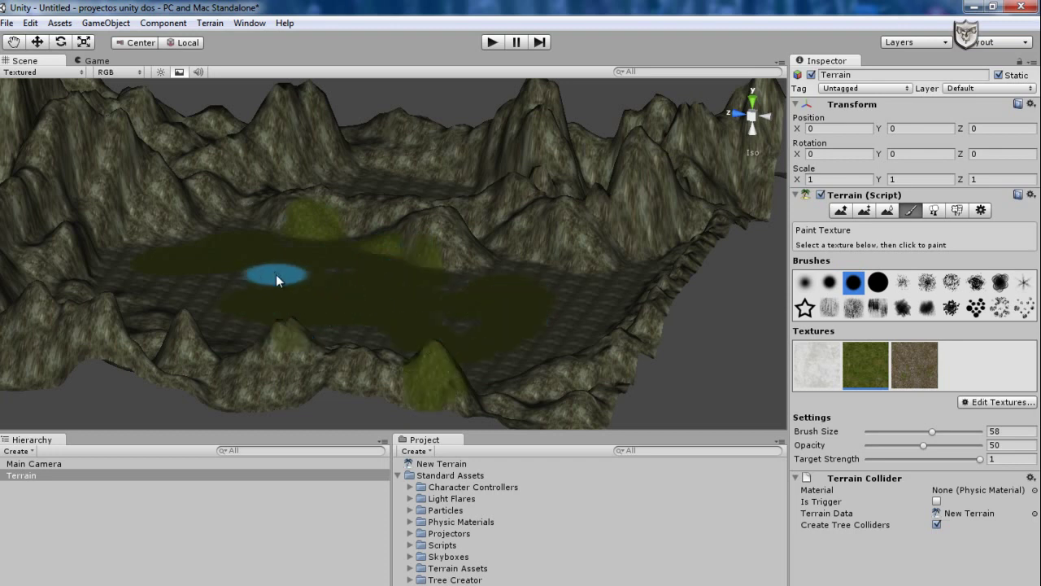
{"action": "left_click_drag", "start_coordinate": [928, 434], "coordinate": [904, 432]}
{"action": "mouse_move", "coordinate": [520, 282]}
{"action": "left_mouse_down"}
{"action": "mouse_move", "coordinate": [449, 284]}
{"action": "mouse_move", "coordinate": [476, 318]}
{"action": "mouse_move", "coordinate": [195, 288]}
{"action": "left_mouse_up"}
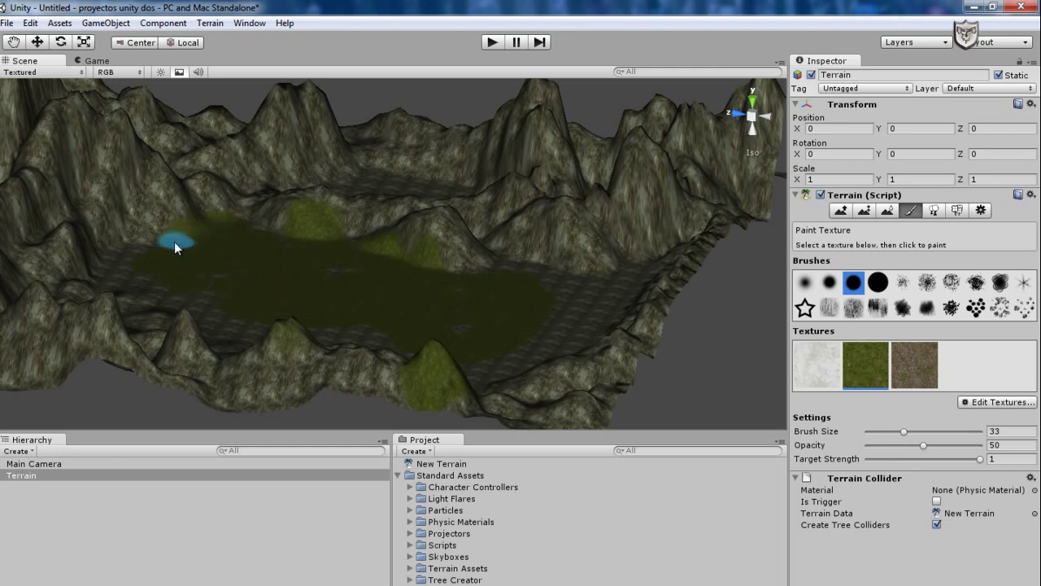
- Paint the Grass&Rock texture over the valley's hills and parts of its floor, varying the brush size and target strength
{"action": "left_click_drag", "start_coordinate": [361, 320], "coordinate": [699, 366], "text": "alt"}
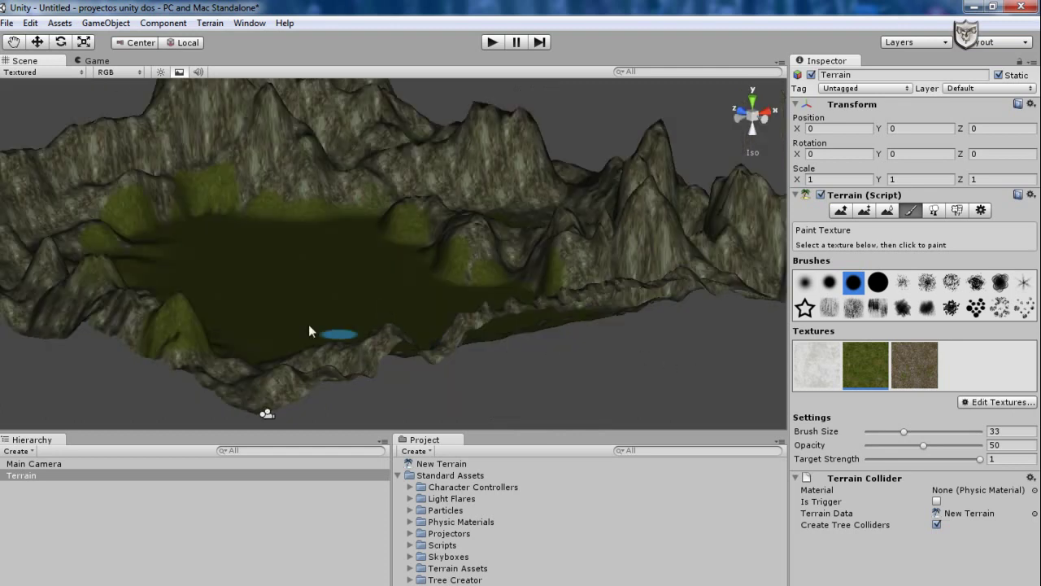
{"action": "mouse_move", "coordinate": [296, 289]}
{"action": "left_mouse_down", "text": "alt"}
{"action": "mouse_move", "coordinate": [381, 319]}
{"action": "mouse_move", "coordinate": [309, 310]}
{"action": "mouse_move", "coordinate": [284, 279]}
{"action": "left_mouse_up", "text": "alt"}
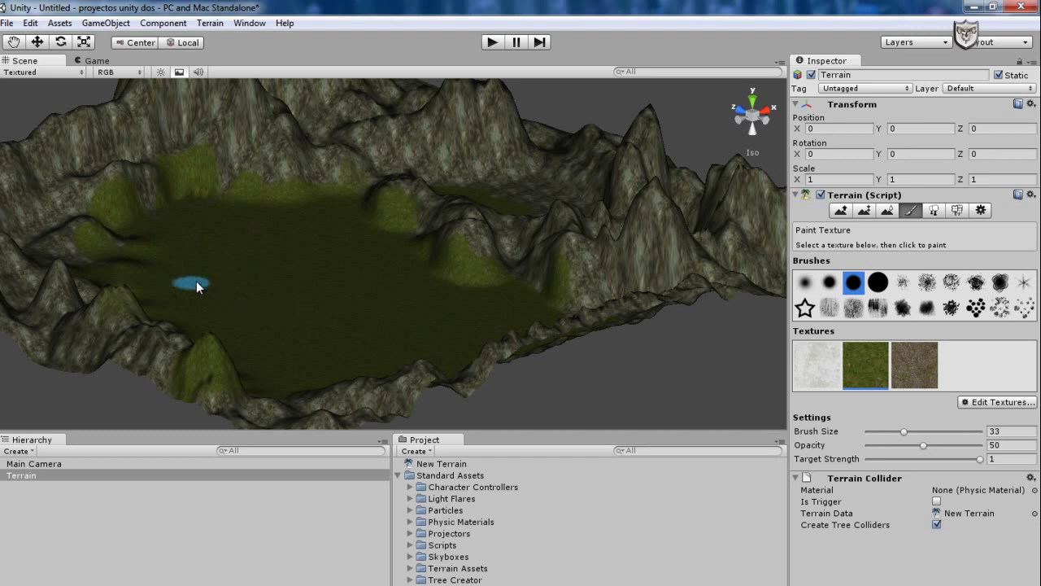
{"action": "left_click", "coordinate": [917, 367]}
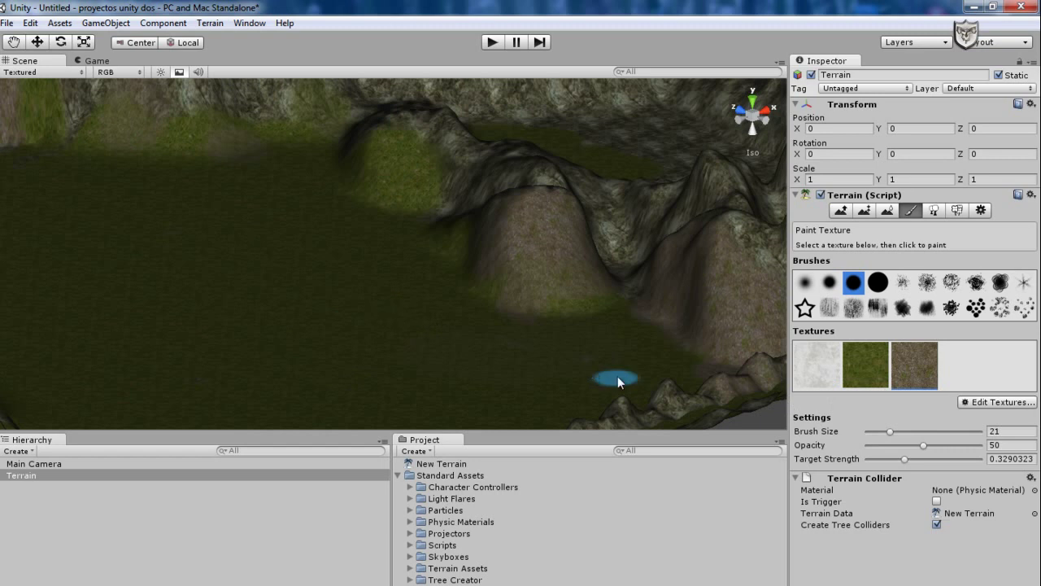
{"action": "mouse_move", "coordinate": [908, 459]}
{"action": "left_mouse_down"}
{"action": "mouse_move", "coordinate": [941, 463]}
{"action": "mouse_move", "coordinate": [904, 465]}
{"action": "left_mouse_up"}
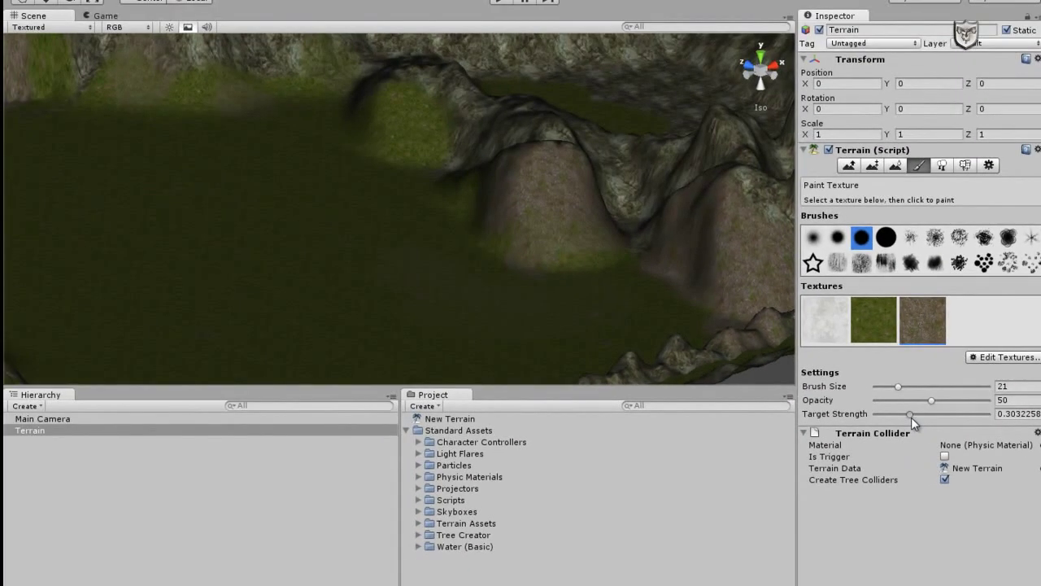
{"action": "left_click_drag", "start_coordinate": [911, 415], "coordinate": [992, 419]}
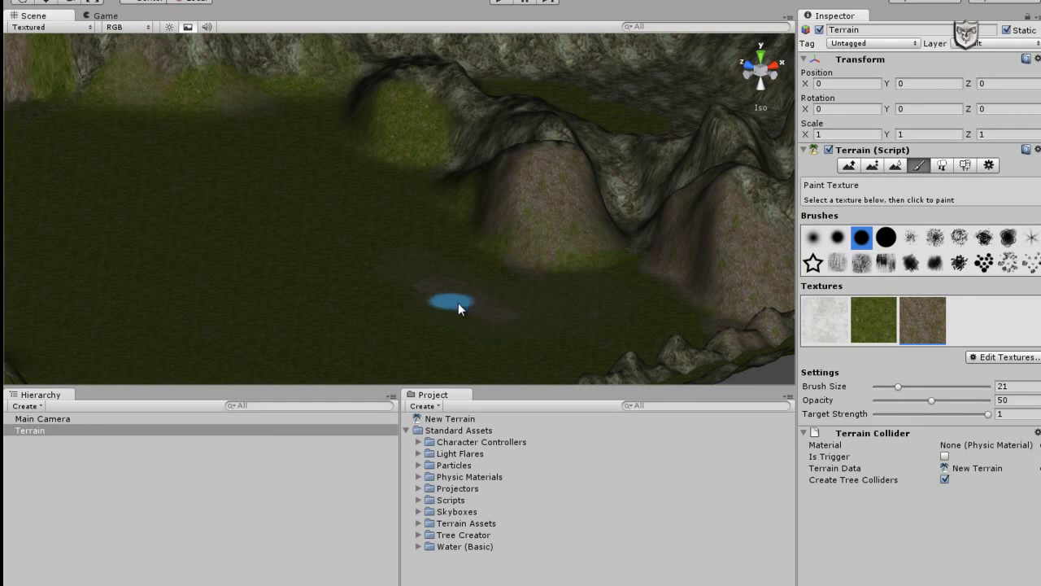
{"action": "left_click_drag", "start_coordinate": [973, 417], "coordinate": [917, 420]}
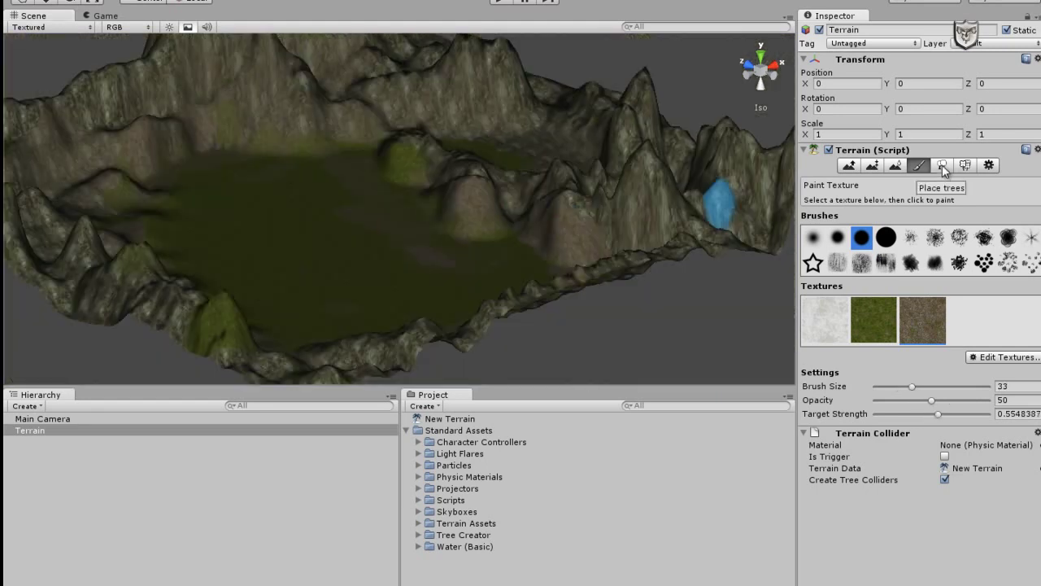
- Add the BigTree asset as a placeable tree for the terrain
{"action": "left_click", "coordinate": [942, 165]}
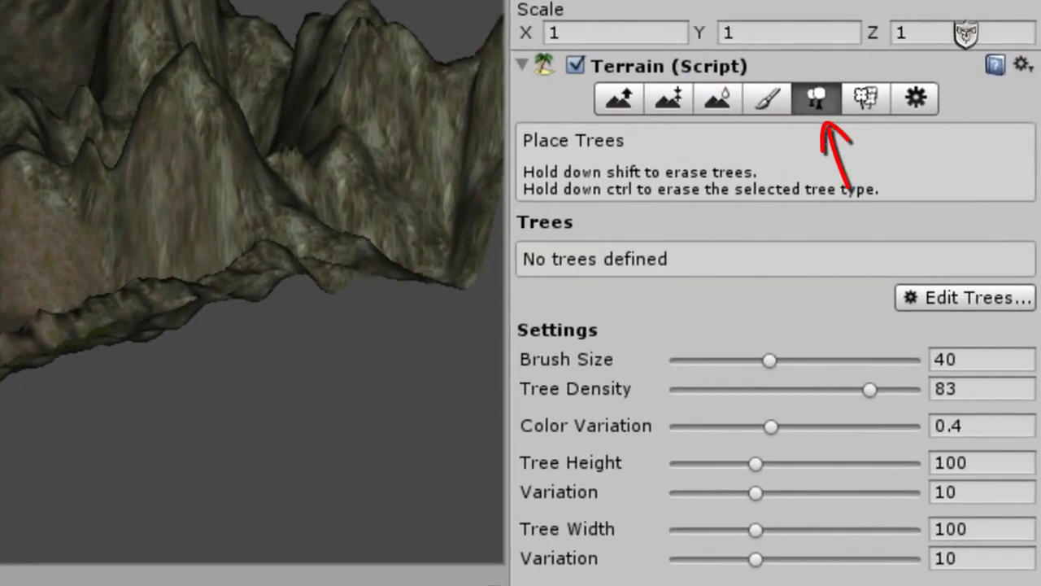
{"action": "left_click", "coordinate": [965, 300]}
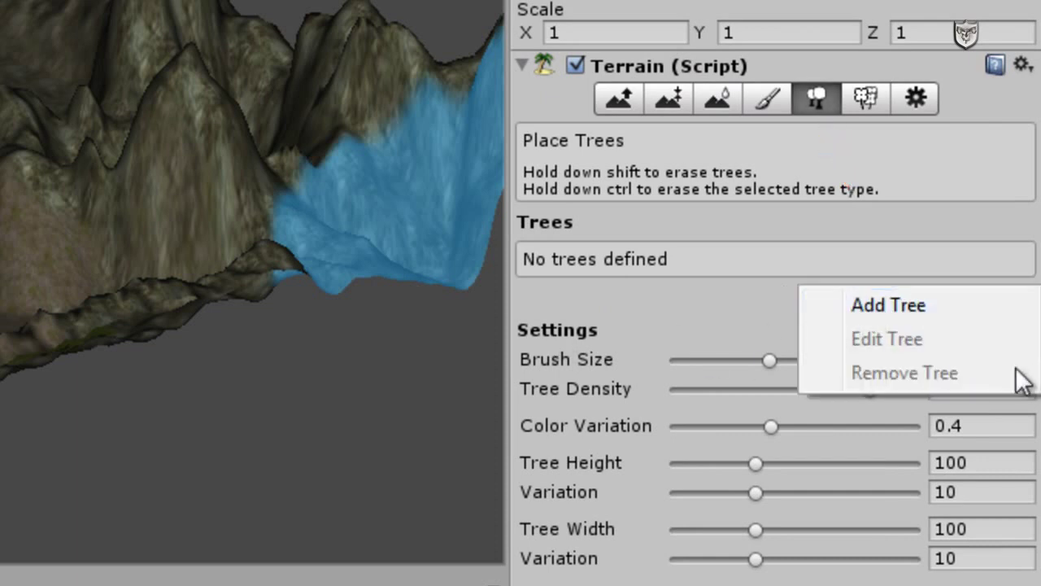
{"action": "left_click", "coordinate": [877, 302]}
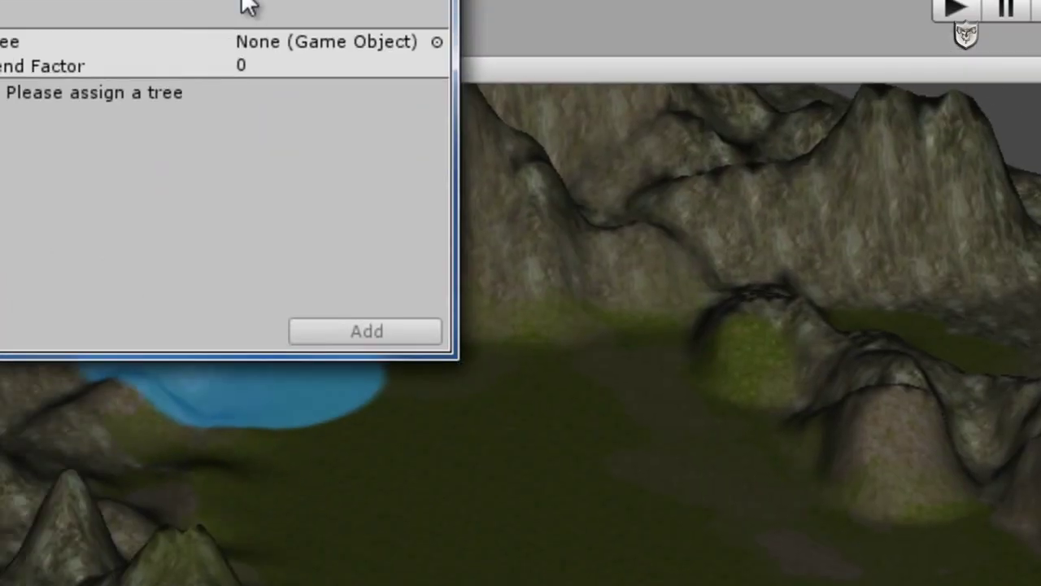
{"action": "left_click_drag", "start_coordinate": [244, 6], "coordinate": [409, 126]}
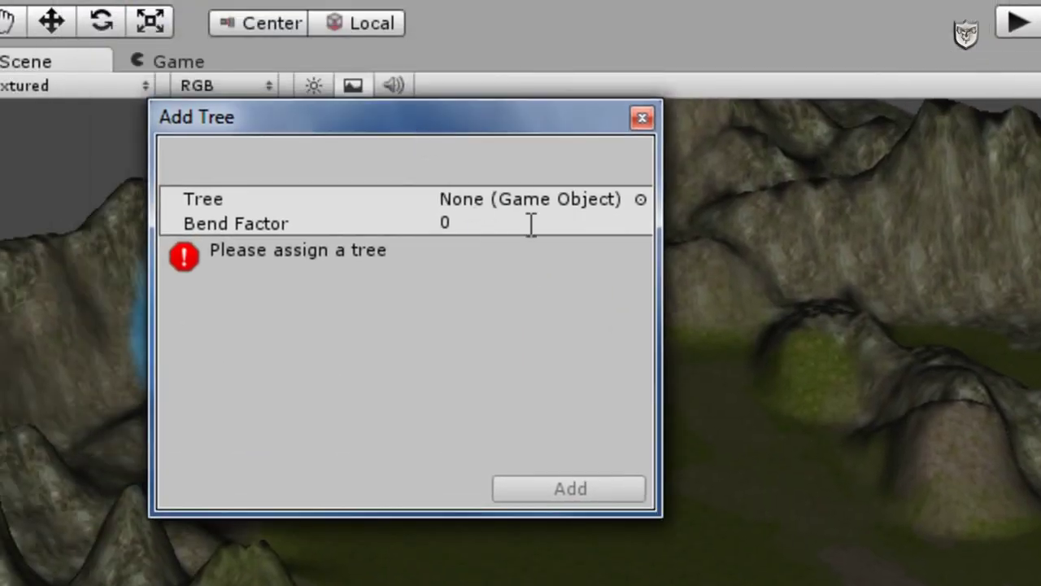
{"action": "left_click", "coordinate": [641, 200]}
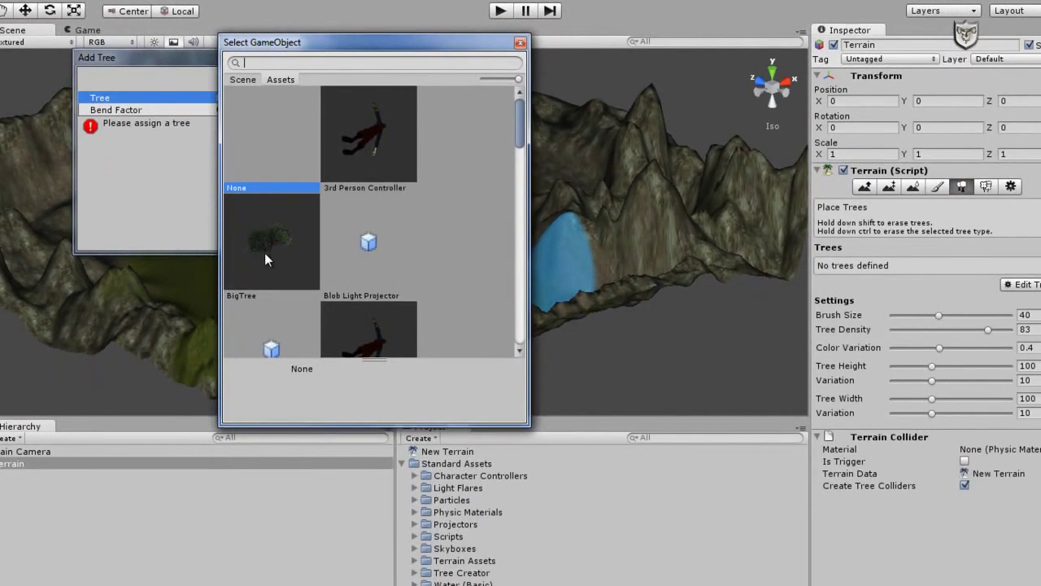
{"action": "left_click", "coordinate": [265, 259]}
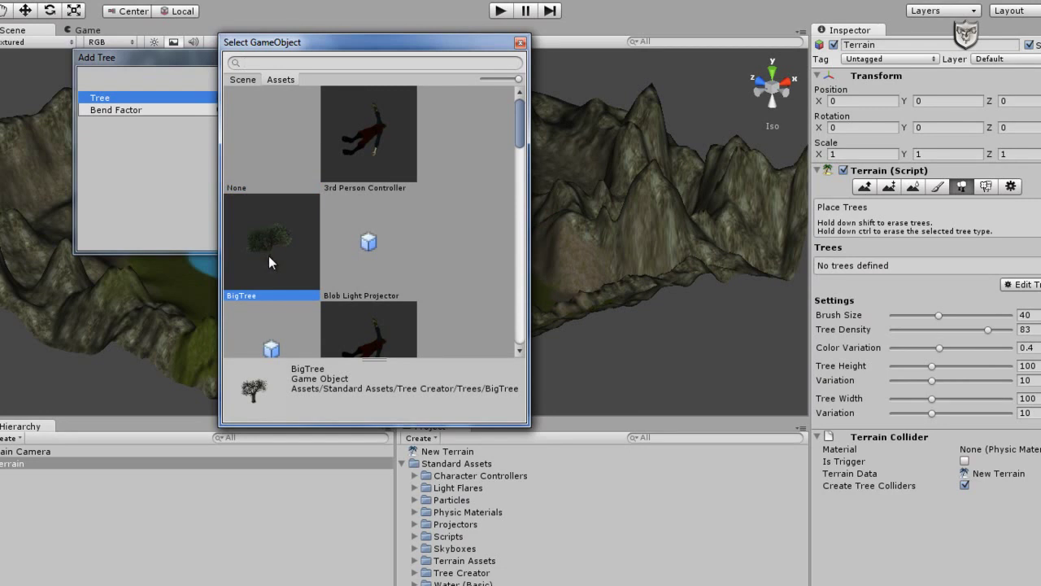
{"action": "double_click", "coordinate": [268, 255]}
{"action": "left_click", "coordinate": [277, 241]}
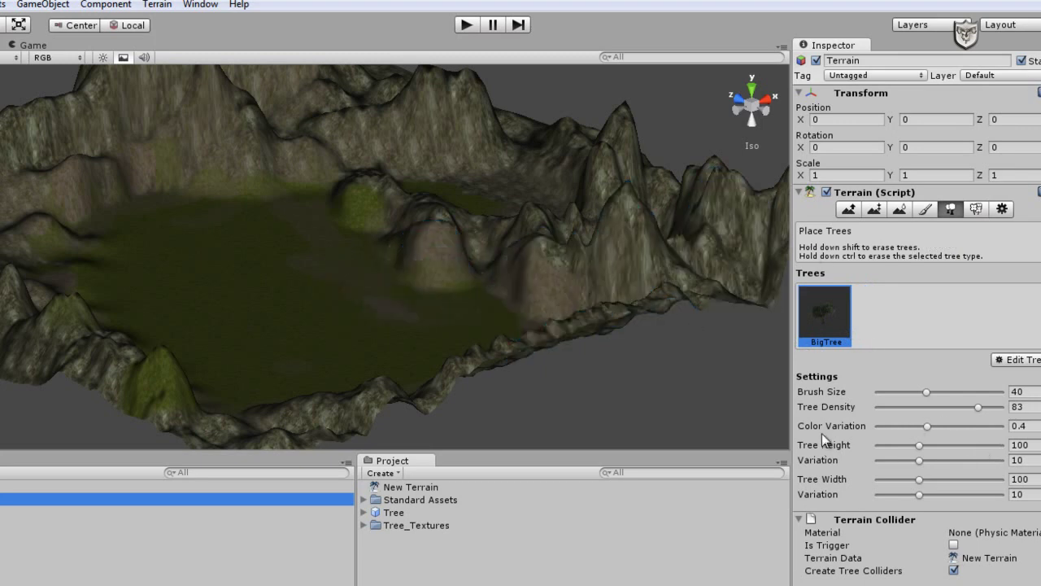
- Reduce the tree density, adjust the brush size, and scatter BigTree trees across the valley floor and nearby slopes
{"action": "left_click_drag", "start_coordinate": [978, 406], "coordinate": [905, 392]}
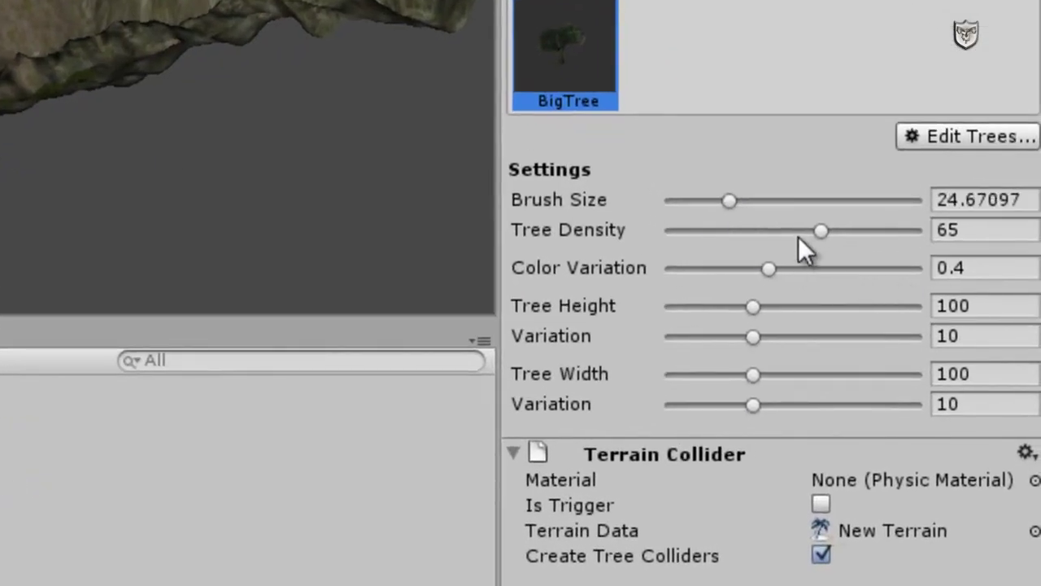
{"action": "left_click_drag", "start_coordinate": [823, 235], "coordinate": [746, 235]}
{"action": "left_click_drag", "start_coordinate": [729, 200], "coordinate": [771, 199]}
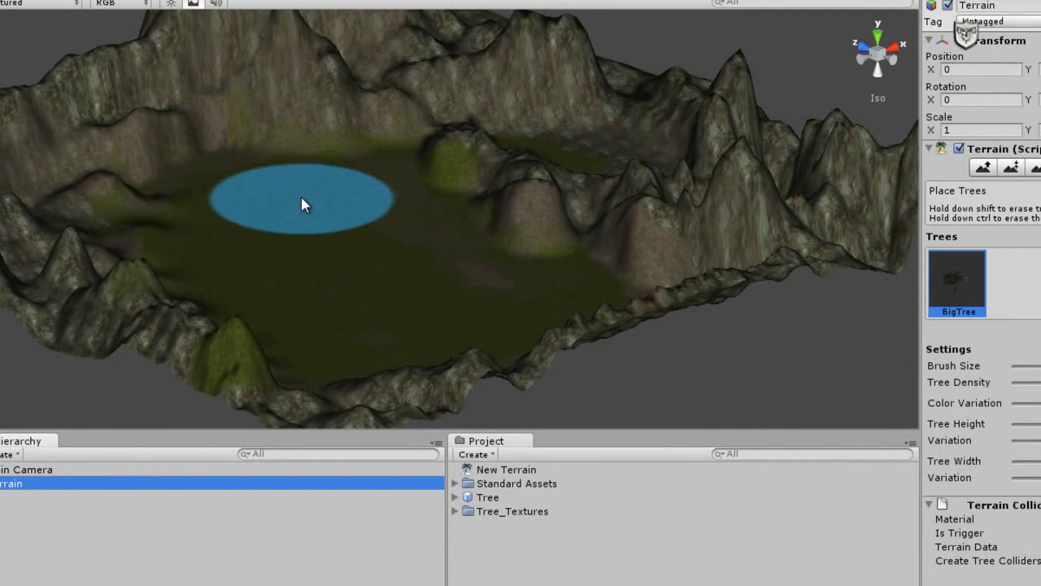
{"action": "left_click", "coordinate": [301, 197]}
{"action": "mouse_move", "coordinate": [252, 215]}
{"action": "left_mouse_down"}
{"action": "mouse_move", "coordinate": [236, 225]}
{"action": "mouse_move", "coordinate": [263, 279]}
{"action": "mouse_move", "coordinate": [288, 274]}
{"action": "mouse_move", "coordinate": [316, 307]}
{"action": "left_mouse_up"}
{"action": "mouse_move", "coordinate": [330, 225]}
{"action": "left_mouse_down"}
{"action": "mouse_move", "coordinate": [372, 230]}
{"action": "mouse_move", "coordinate": [490, 340]}
{"action": "mouse_move", "coordinate": [450, 271]}
{"action": "mouse_move", "coordinate": [838, 309]}
{"action": "mouse_move", "coordinate": [838, 272]}
{"action": "left_mouse_up"}
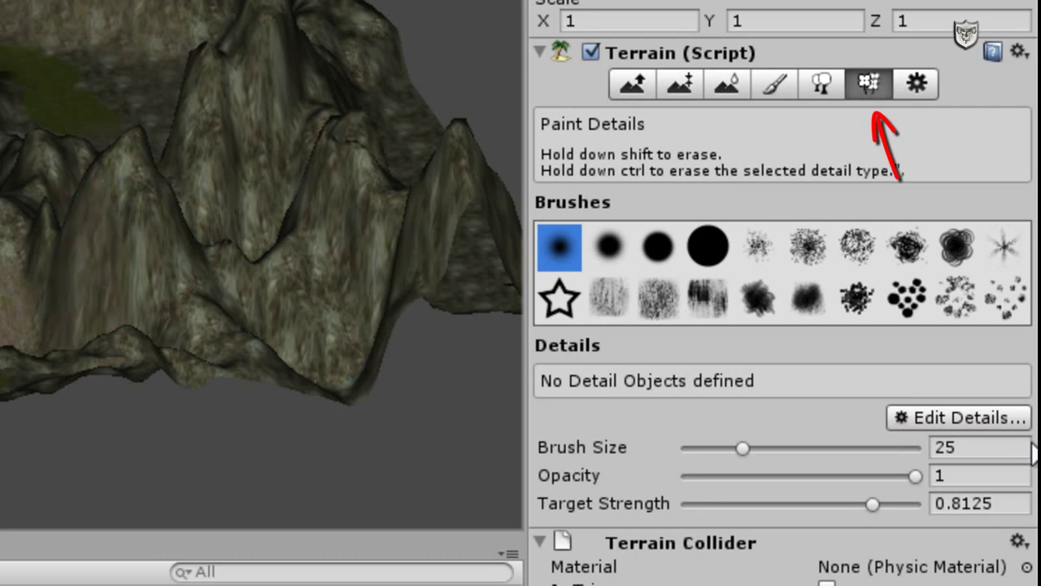
- Add Grass2 as a grass texture in the terrain's Paint Details set, keeping the default width, height and color settings
{"action": "left_click", "coordinate": [950, 416]}
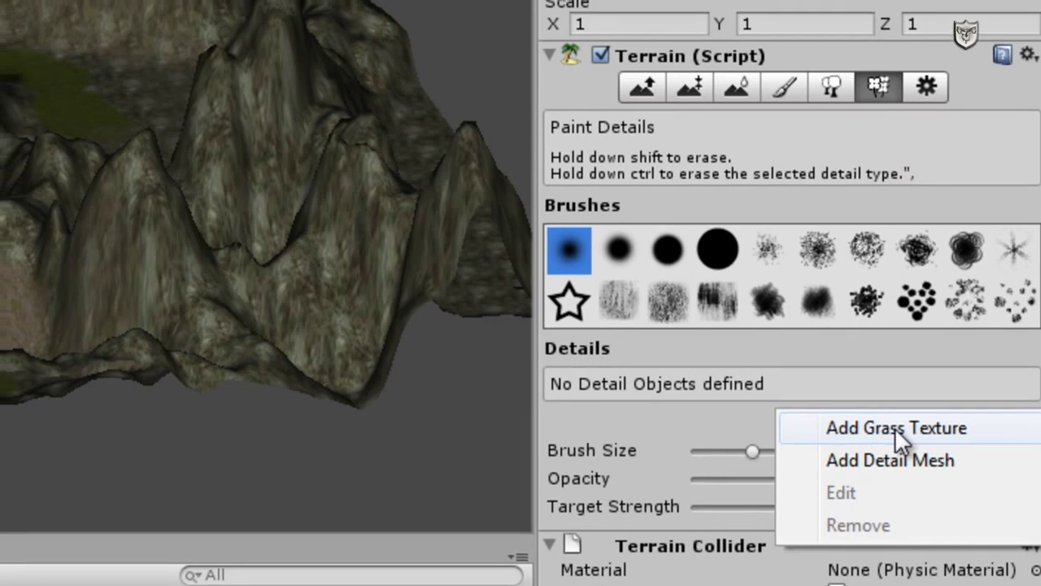
{"action": "left_click", "coordinate": [895, 427]}
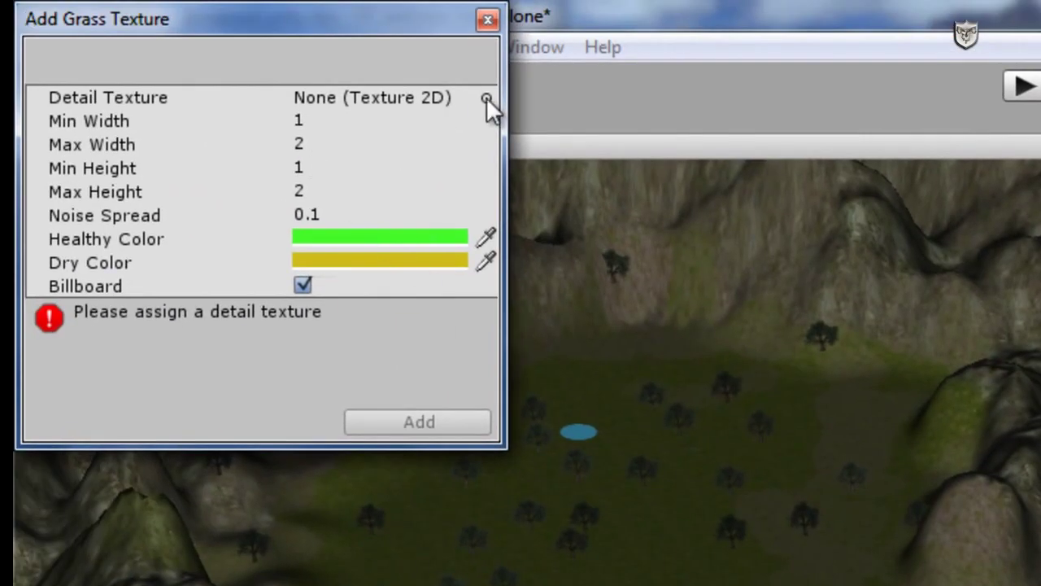
{"action": "left_click", "coordinate": [487, 98]}
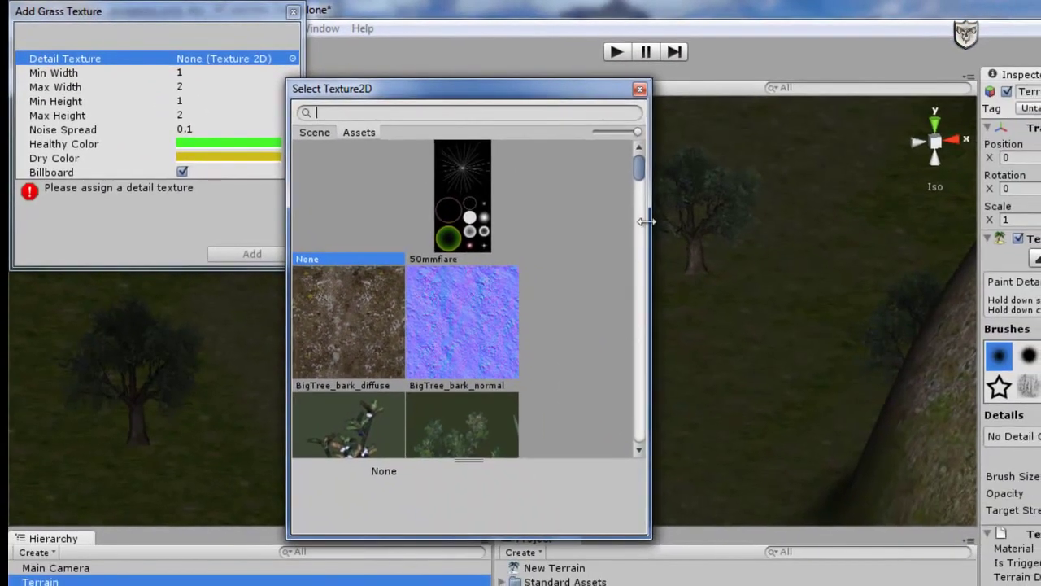
{"action": "left_click_drag", "start_coordinate": [638, 169], "coordinate": [639, 252]}
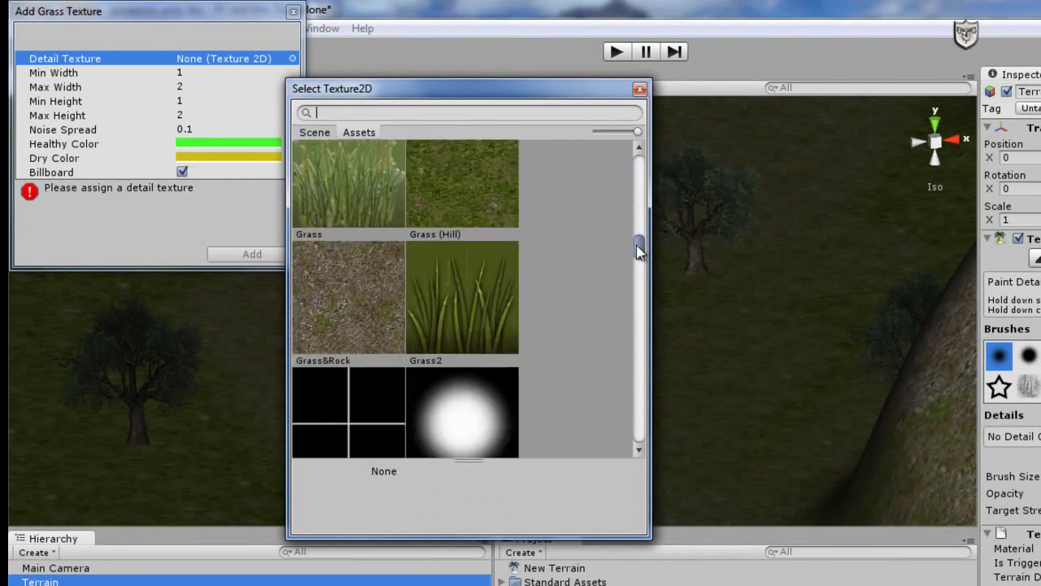
{"action": "left_click", "coordinate": [488, 305]}
{"action": "double_click", "coordinate": [470, 318]}
{"action": "left_click", "coordinate": [254, 255]}
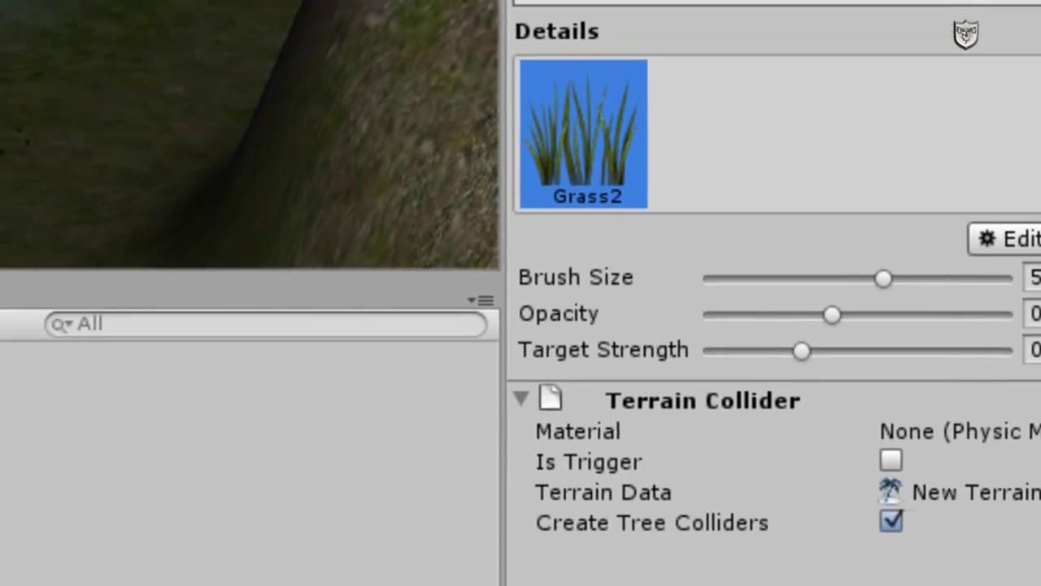
- Paint a patch of Grass2 on the valley floor around the trees
{"action": "mouse_move", "coordinate": [285, 244]}
{"action": "left_mouse_down"}
{"action": "mouse_move", "coordinate": [393, 244]}
{"action": "mouse_move", "coordinate": [150, 284]}
{"action": "left_mouse_up"}
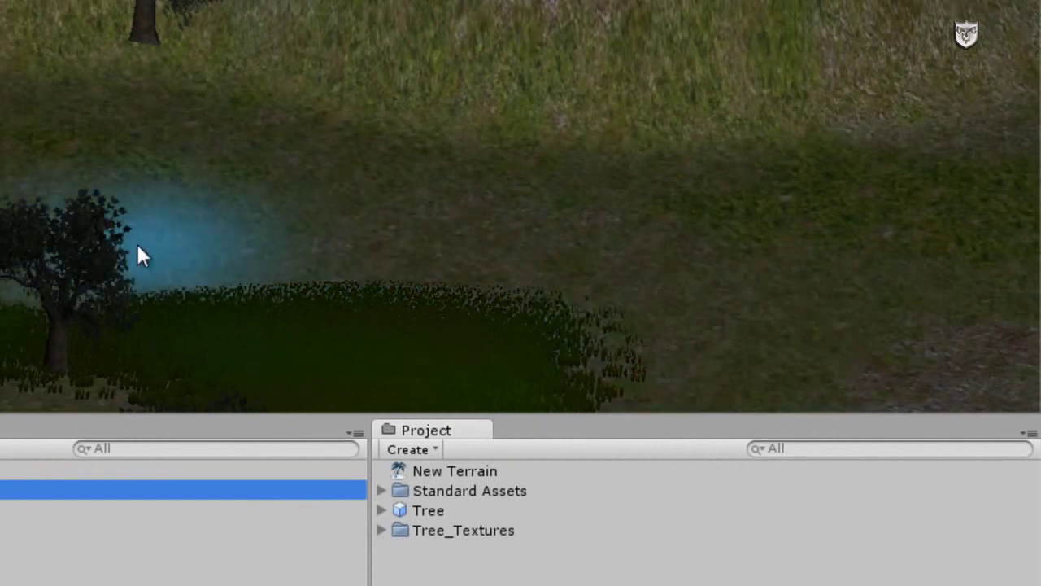
{"action": "left_click_drag", "start_coordinate": [39, 184], "coordinate": [2, 183], "text": "alt"}
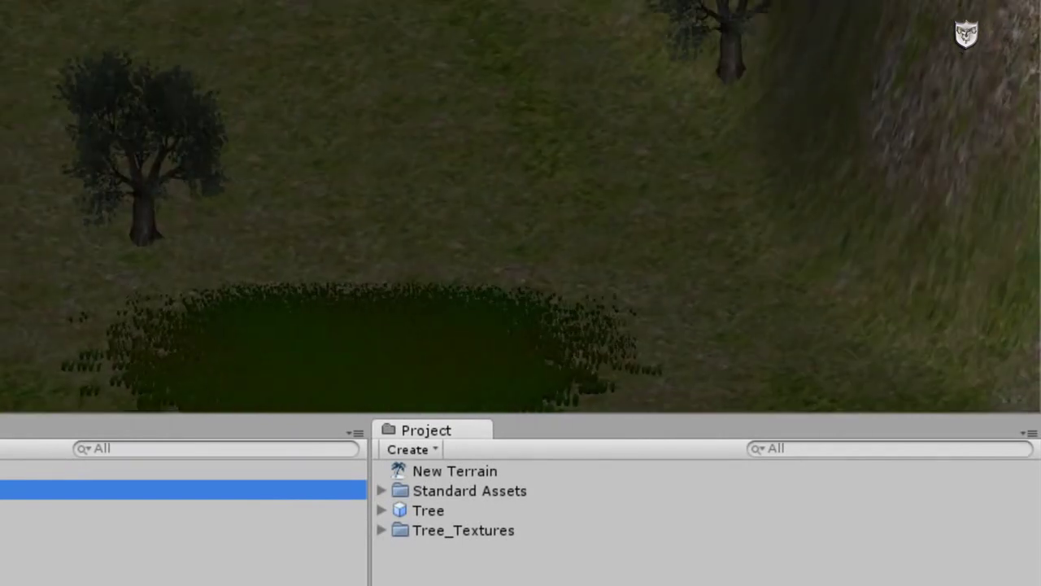
{"action": "left_click_drag", "start_coordinate": [252, 81], "coordinate": [69, 28], "text": "alt"}
{"action": "scroll", "coordinate": [173, 98], "scroll_direction": "up", "scroll_amount": 3}
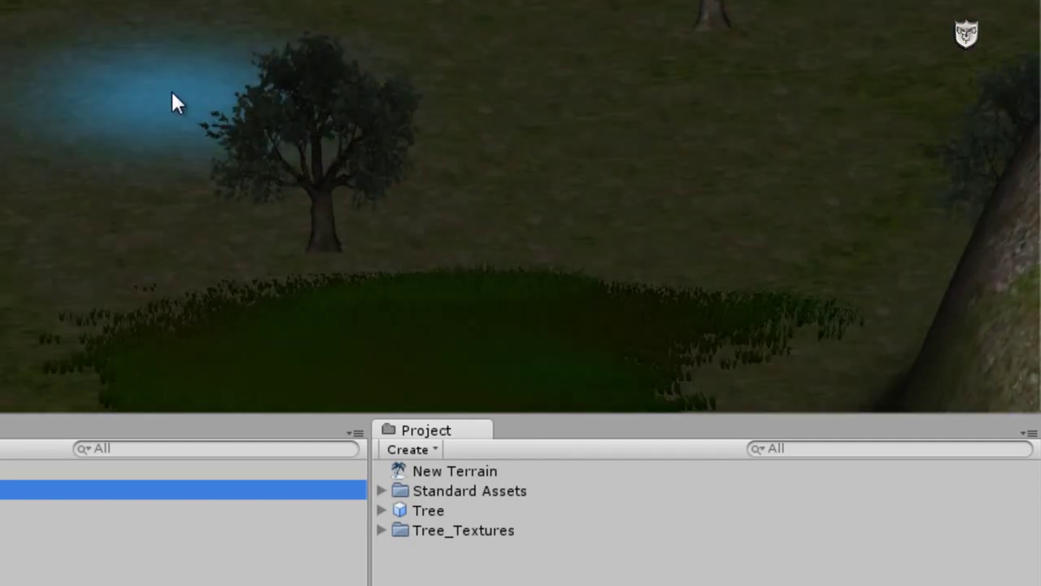
- Examine how the painted grass and trees are displayed from different distances and angles in the valley
{"action": "scroll", "coordinate": [172, 92], "scroll_direction": "down", "scroll_amount": 6}
{"action": "scroll", "coordinate": [170, 98], "scroll_direction": "up", "scroll_amount": 6}
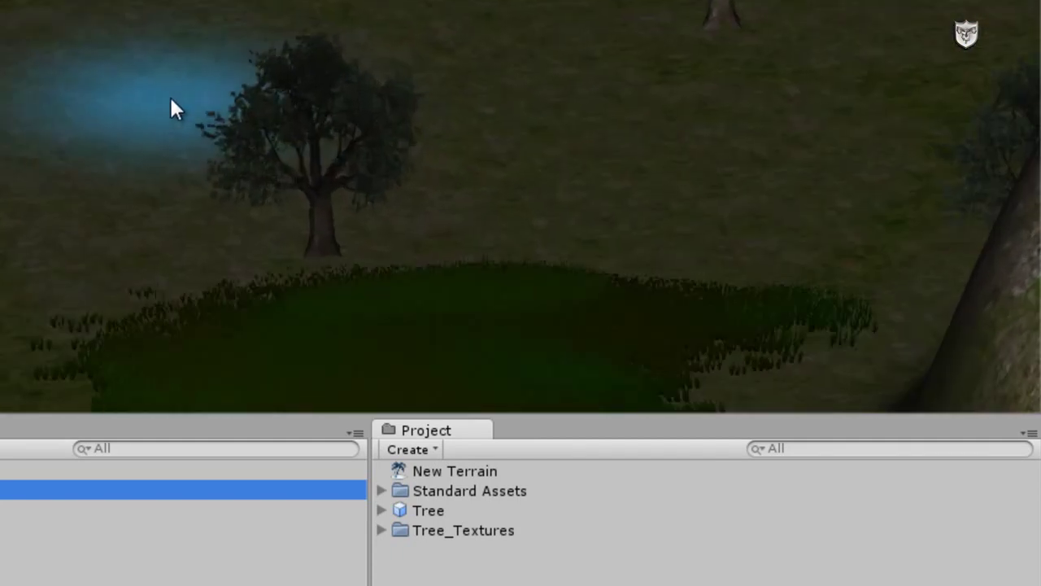
{"action": "scroll", "coordinate": [171, 95], "scroll_direction": "up", "scroll_amount": 5}
{"action": "left_click_drag", "start_coordinate": [662, 46], "coordinate": [35, 47], "text": "alt"}
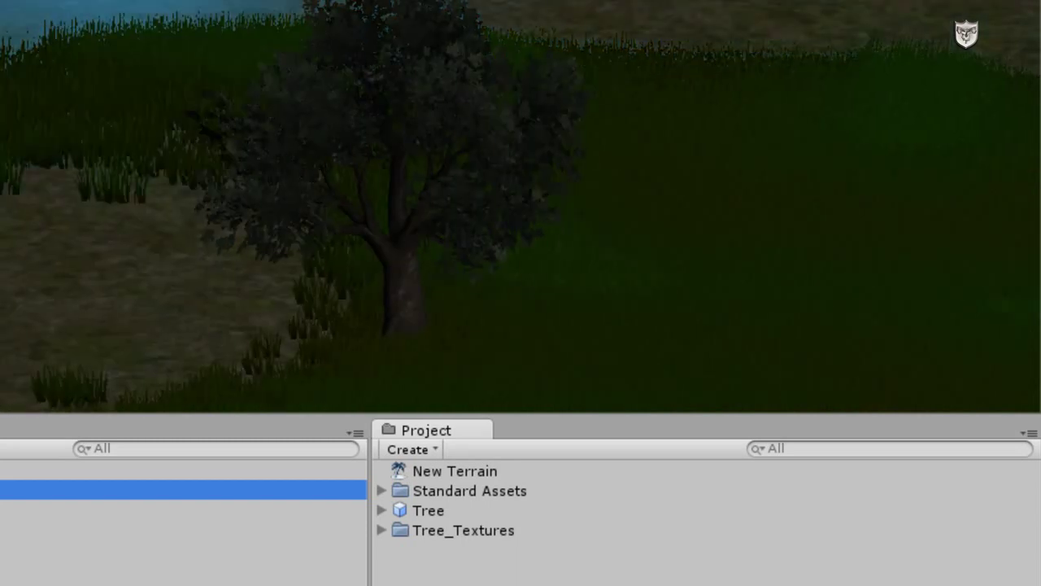
{"action": "scroll", "coordinate": [521, 205], "scroll_direction": "down", "scroll_amount": 5}
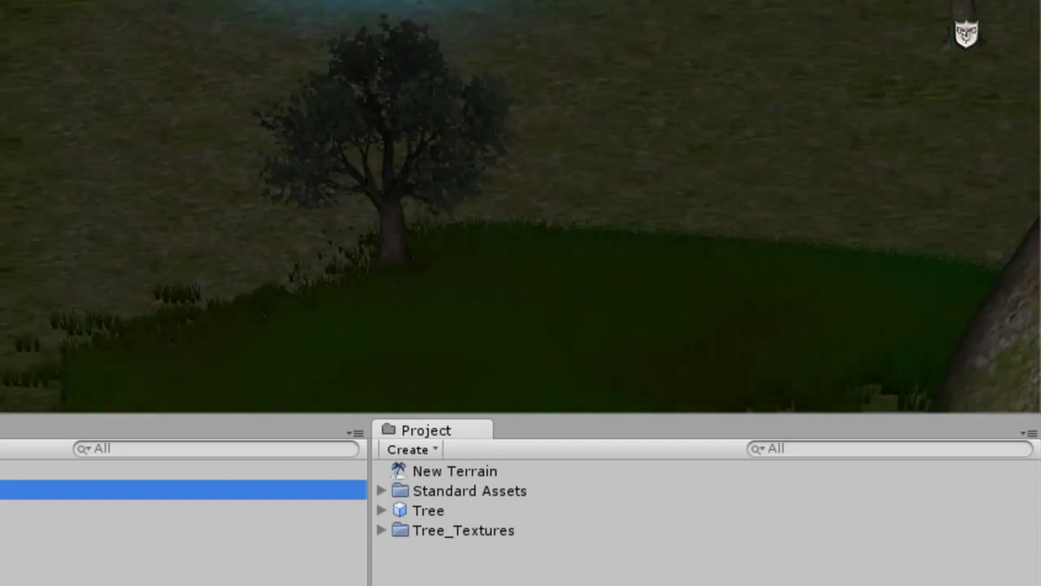
{"action": "scroll", "coordinate": [406, 4], "scroll_direction": "down", "scroll_amount": 5}
{"action": "left_click_drag", "start_coordinate": [503, 5], "coordinate": [474, 2], "text": "alt"}
{"action": "scroll", "coordinate": [469, 2], "scroll_direction": "up", "scroll_amount": 3}
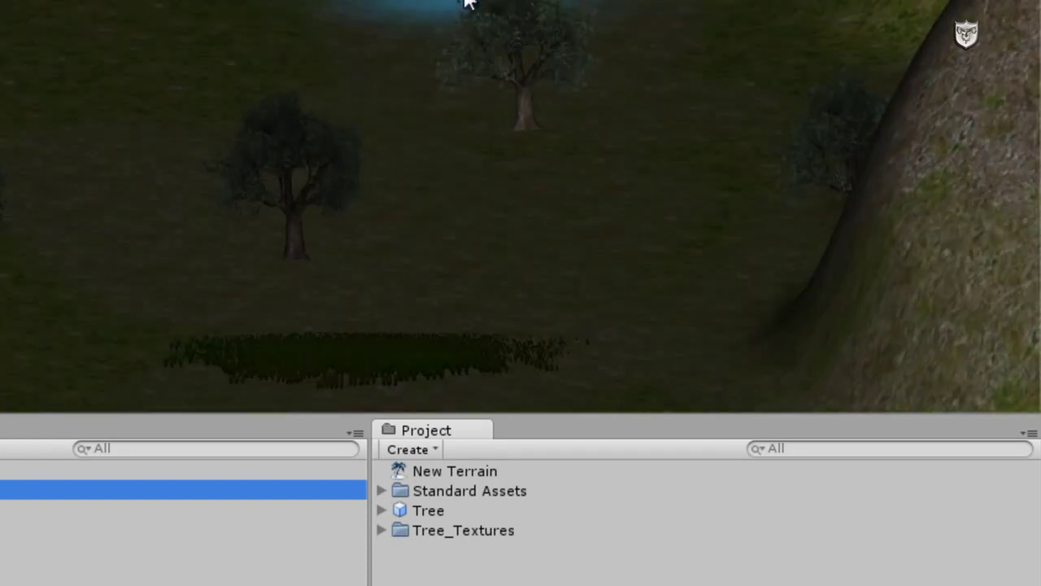
{"action": "scroll", "coordinate": [467, 3], "scroll_direction": "down", "scroll_amount": 4}
{"action": "left_click_drag", "start_coordinate": [517, 140], "coordinate": [473, 202], "text": "alt"}
{"action": "scroll", "coordinate": [336, 212], "scroll_direction": "up", "scroll_amount": 1}
{"action": "scroll", "coordinate": [338, 209], "scroll_direction": "down", "scroll_amount": 2}
{"action": "scroll", "coordinate": [337, 209], "scroll_direction": "up", "scroll_amount": 2}
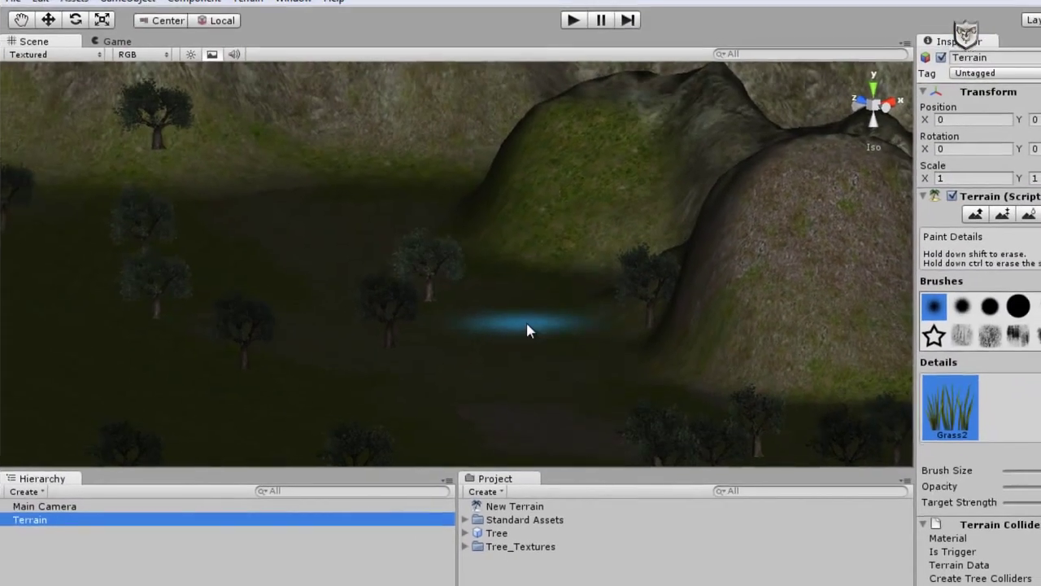
{"action": "left_click_drag", "start_coordinate": [518, 328], "coordinate": [597, 338], "text": "alt"}
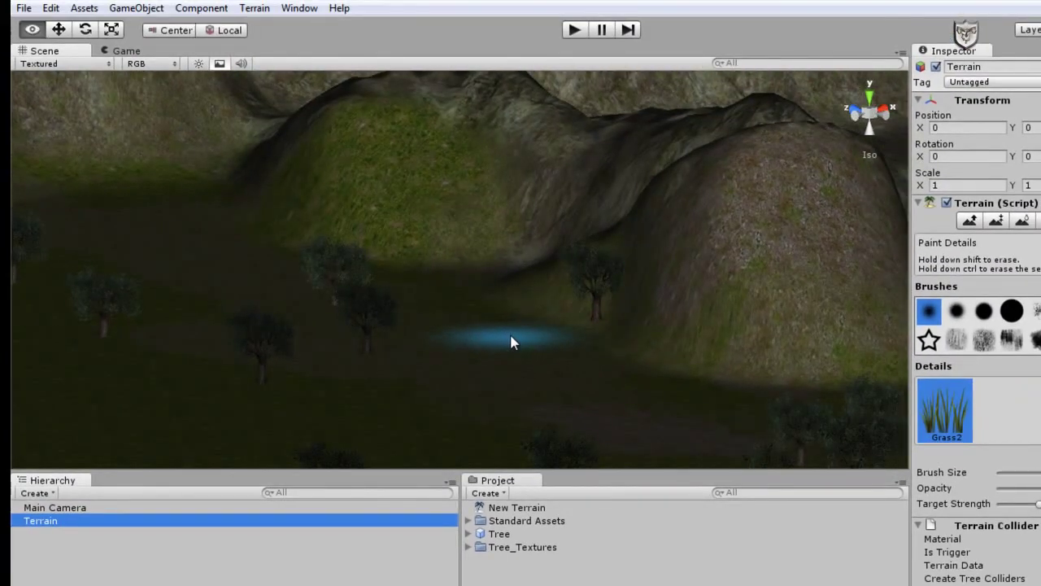
{"action": "left_click_drag", "start_coordinate": [514, 342], "coordinate": [588, 344], "text": "alt"}
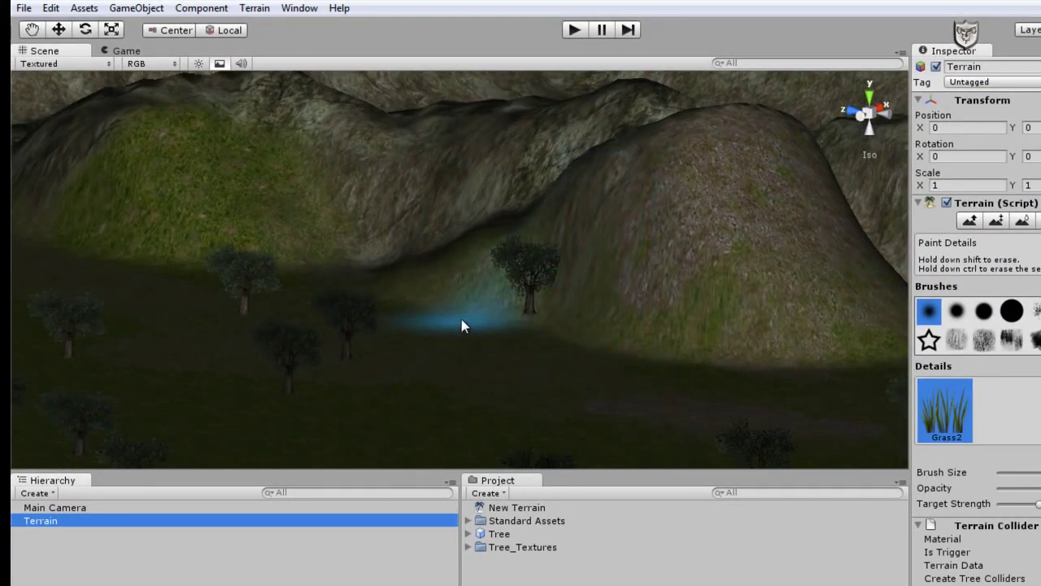
{"action": "mouse_move", "coordinate": [466, 308]}
{"action": "left_mouse_down", "text": "alt"}
{"action": "mouse_move", "coordinate": [374, 327]}
{"action": "mouse_move", "coordinate": [395, 332]}
{"action": "left_mouse_up", "text": "alt"}
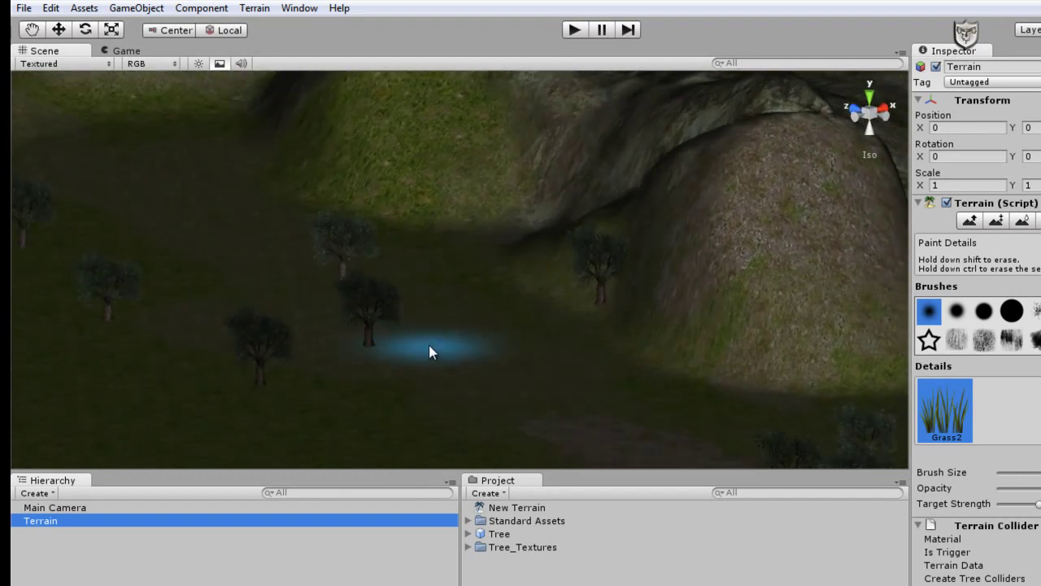